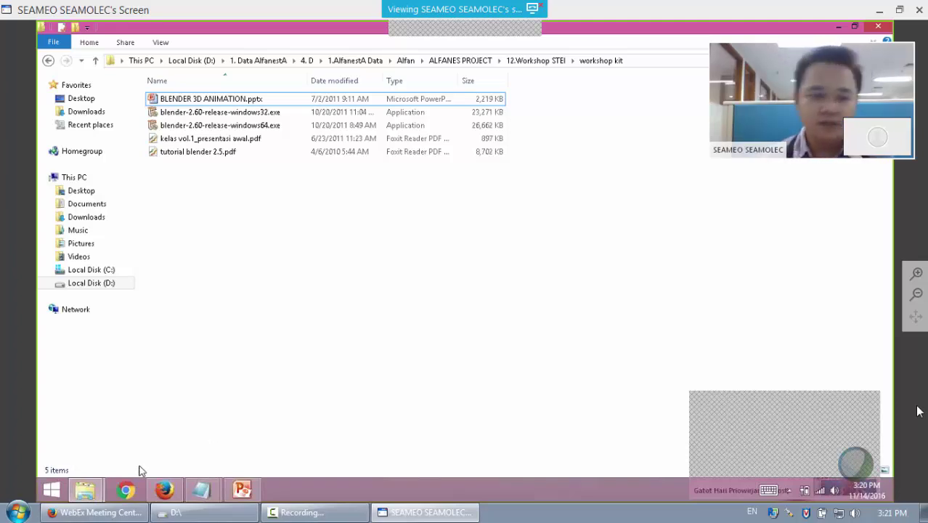
Play the TryLive Home furniture augmented reality video from the 09. Contoh Video 3D folder in a maximized player.
left_click(98, 490)
left_click(111, 405)
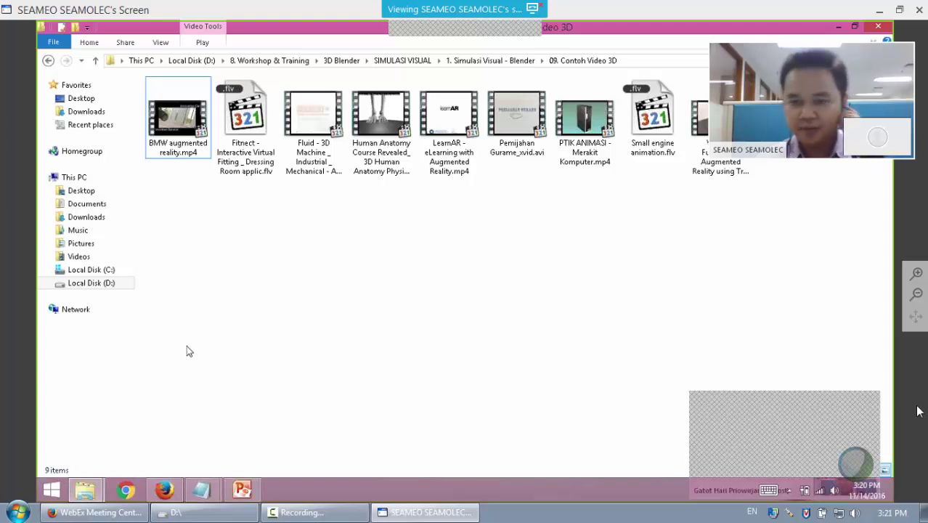
double_click(702, 135)
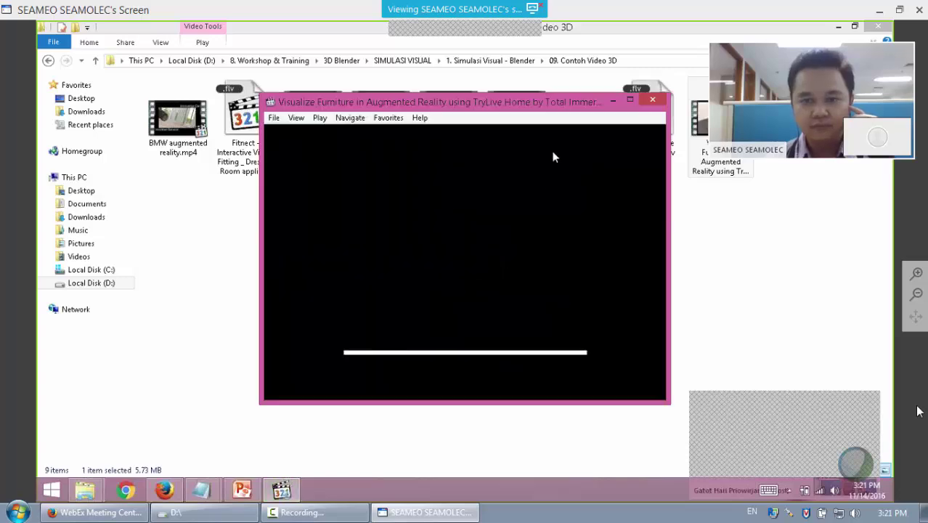
left_click(630, 100)
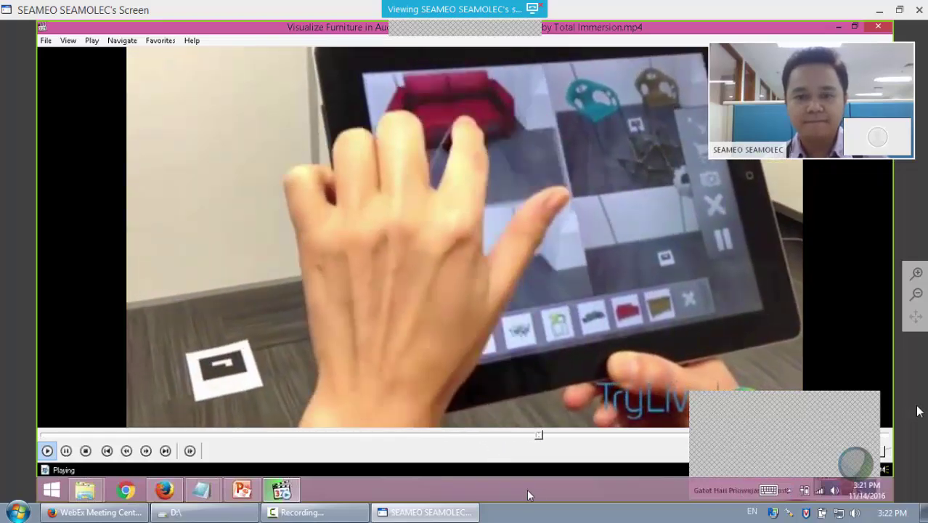
Pause and resume the furniture augmented reality video, and close its player.
left_click(560, 346)
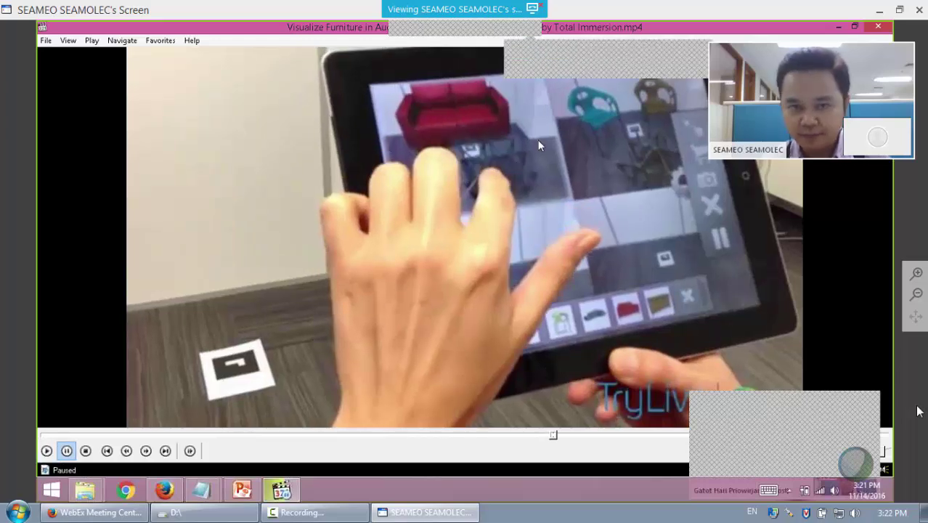
left_click(602, 137)
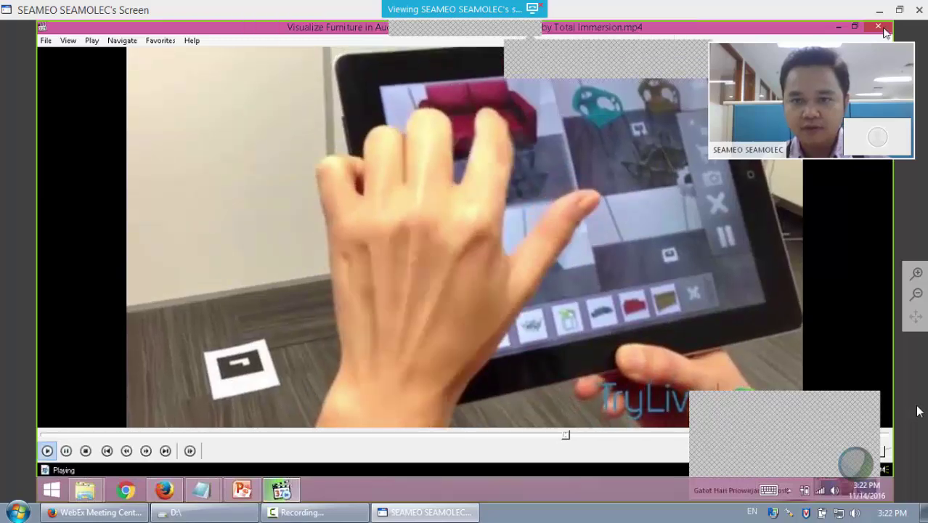
left_click(881, 29)
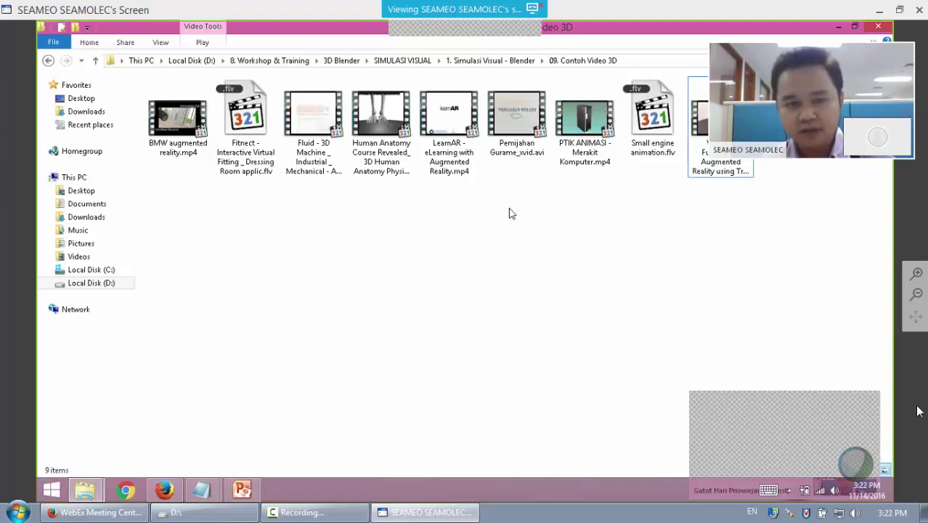
Play the Fitnect interactive virtual fitting room video in a maximized player.
double_click(245, 135)
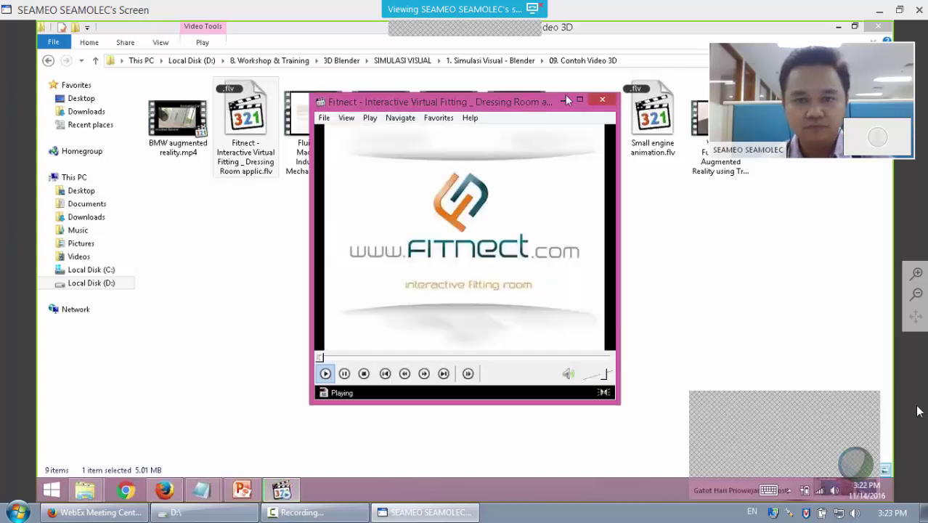
left_click(583, 106)
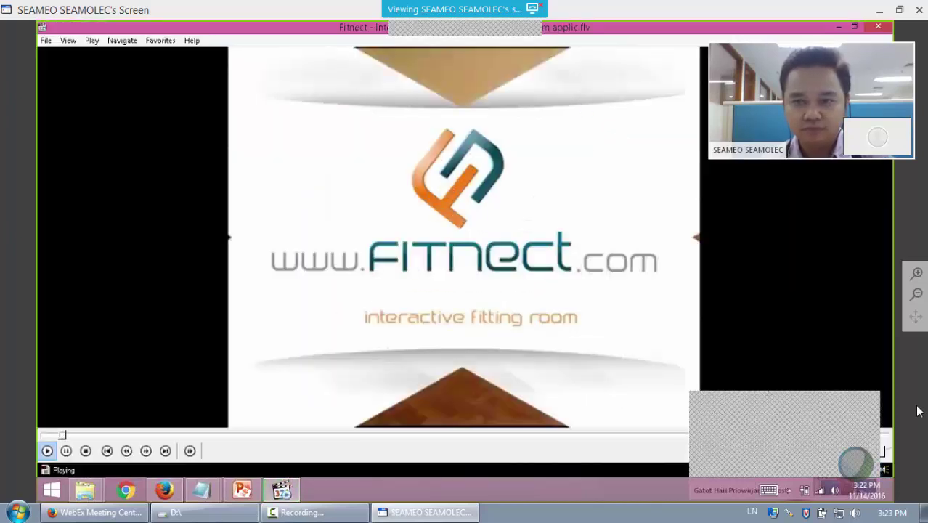
left_click(704, 333)
double_click(704, 331)
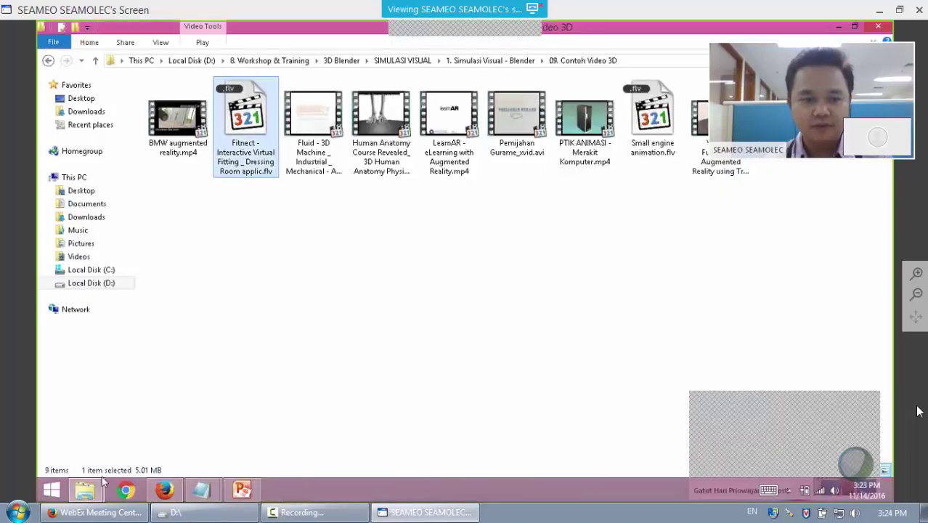
Look through the 12.Workshop STEI folder and its Char Design subfolder, and return to the 09. Contoh Video 3D folder.
left_click(230, 427)
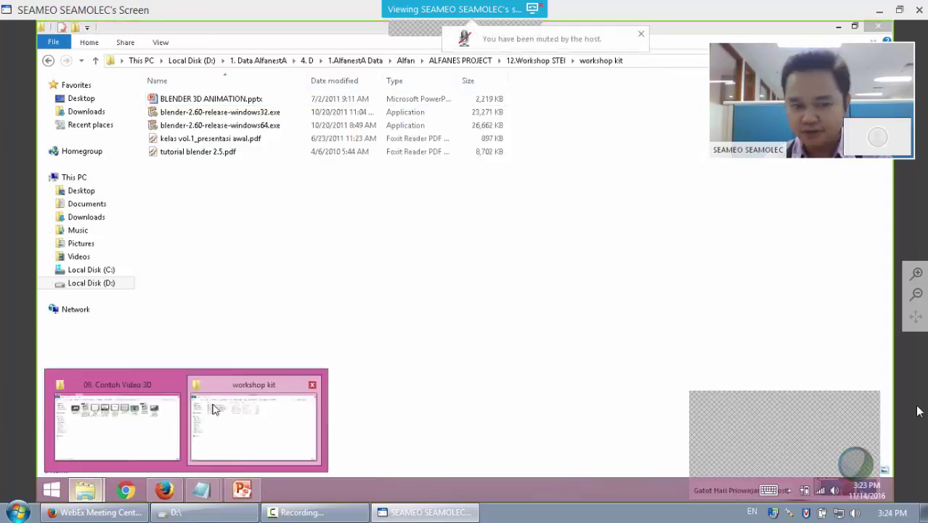
left_click(216, 412)
left_click(50, 62)
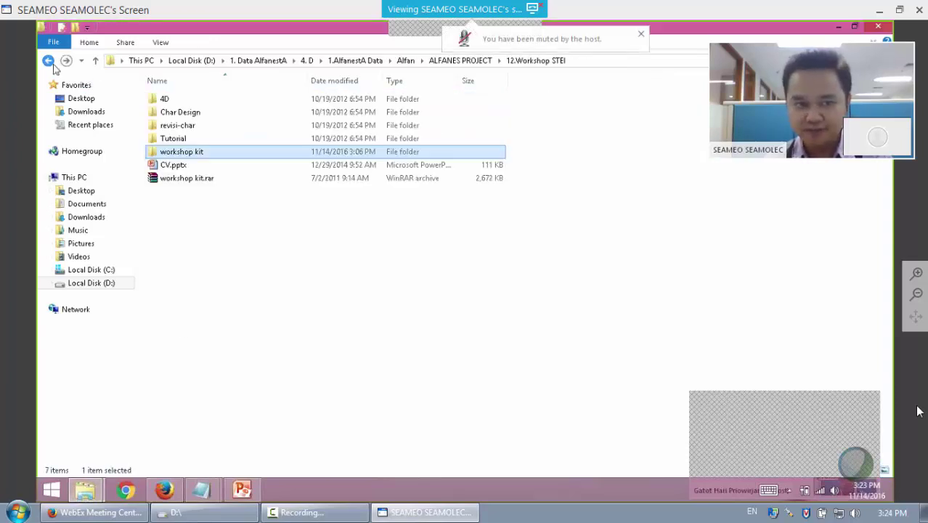
double_click(228, 115)
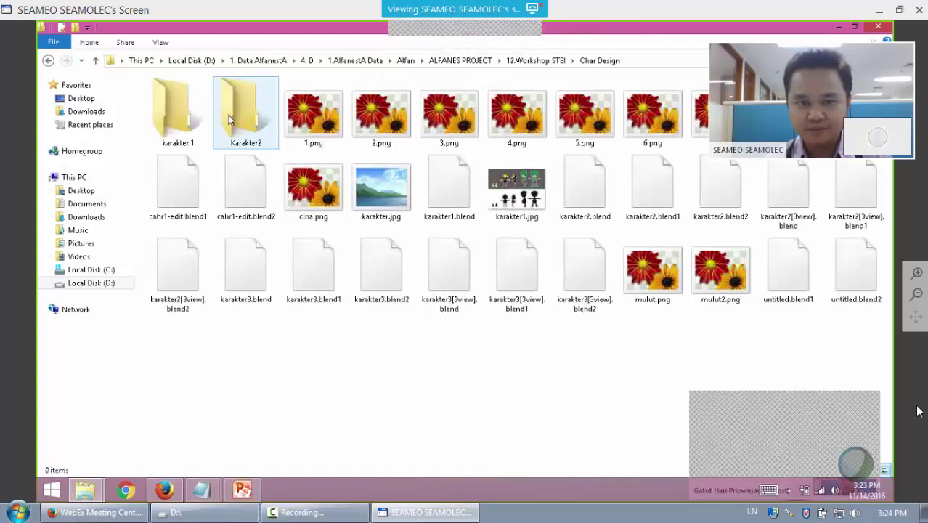
left_click(48, 61)
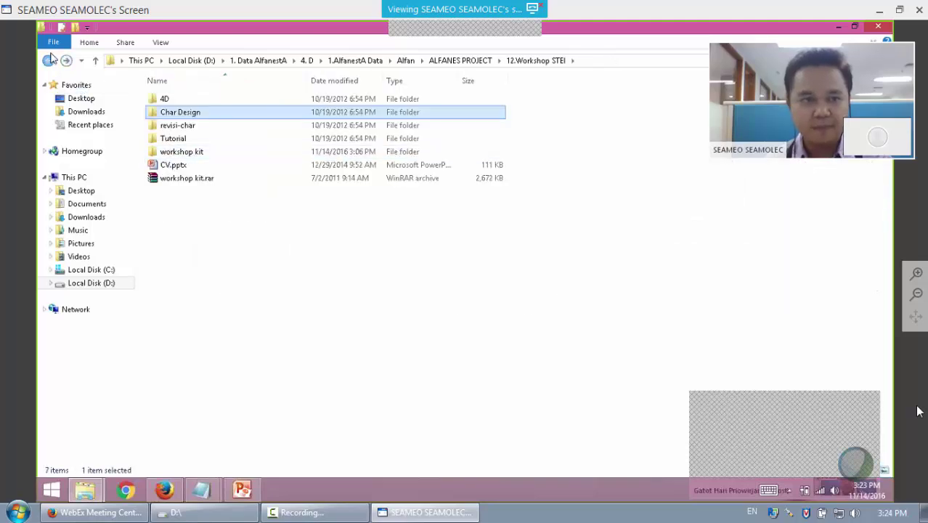
left_click(48, 61)
mouse_move(93, 495)
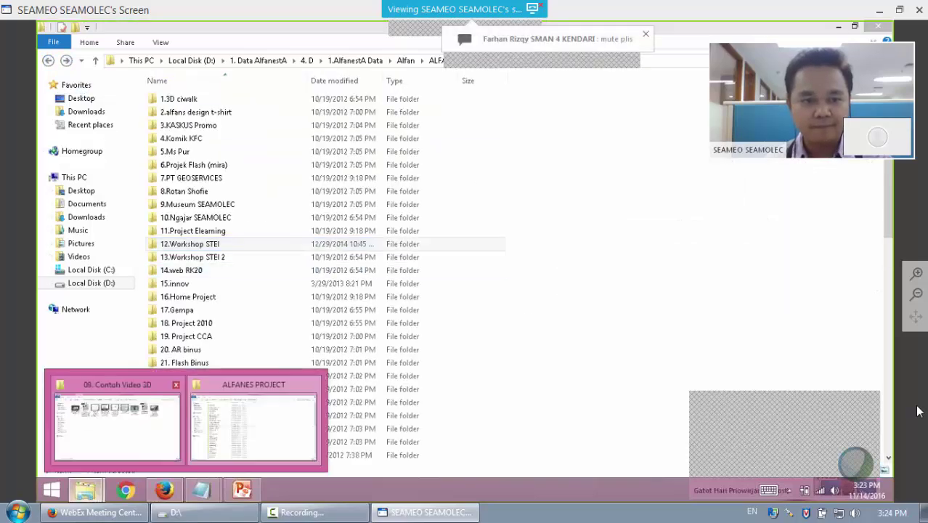
left_click(95, 419)
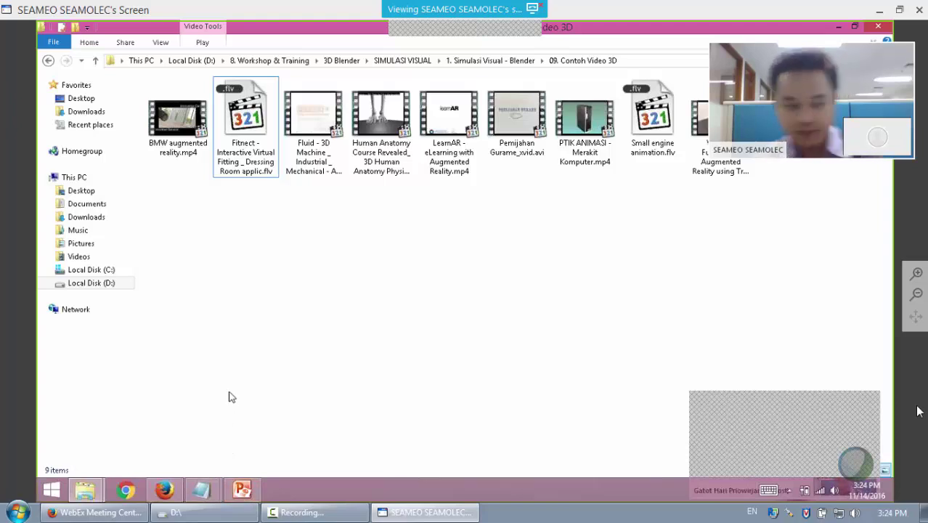
Show the mooc.seamolec.org address in the text note, and open the Topik 1 Overview page of the 3D Visualization course in Firefox.
left_click(164, 490)
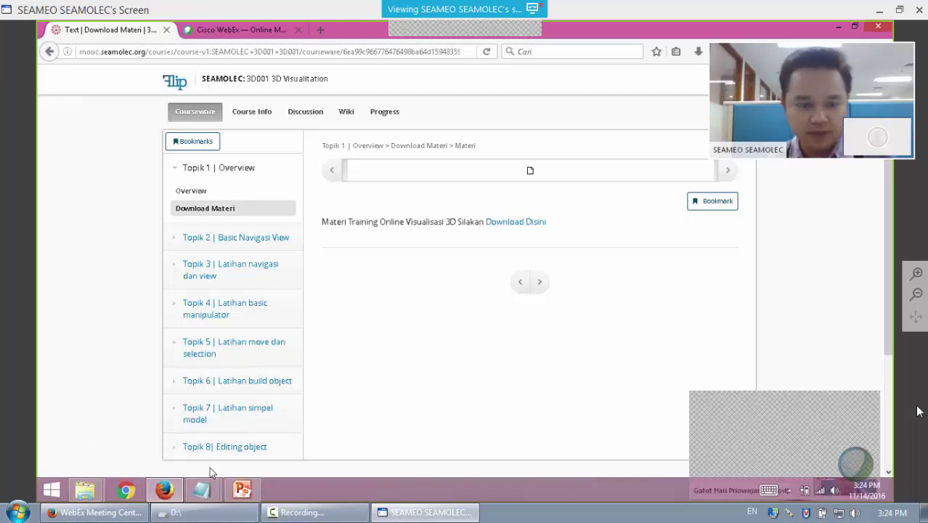
left_click(210, 491)
left_click(296, 428)
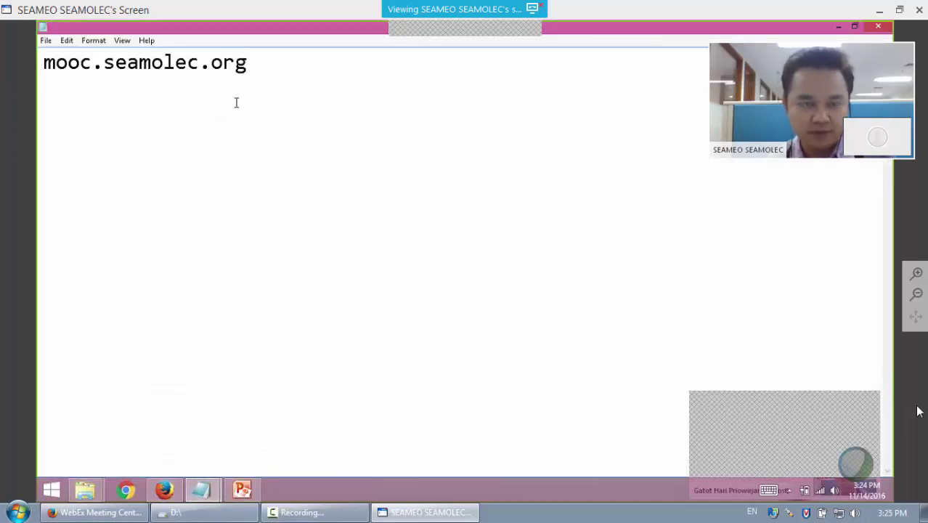
left_click(41, 67)
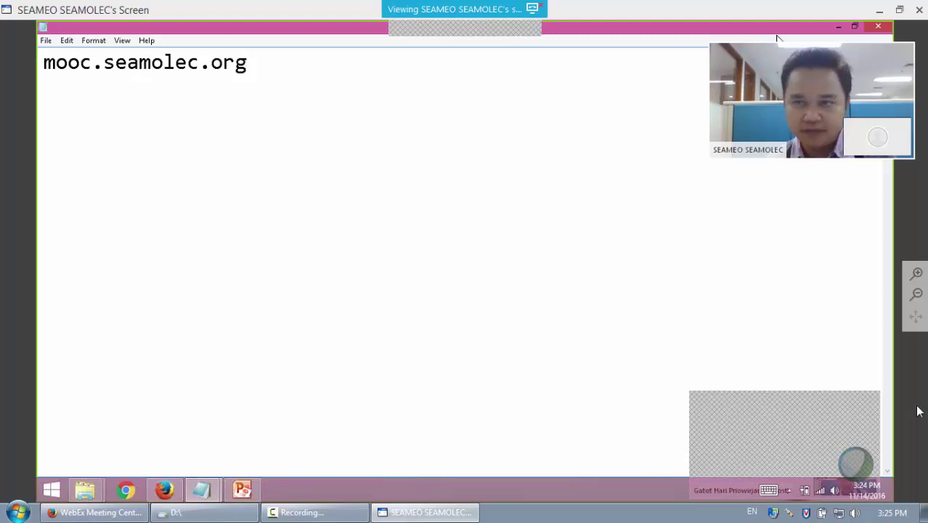
left_click(840, 28)
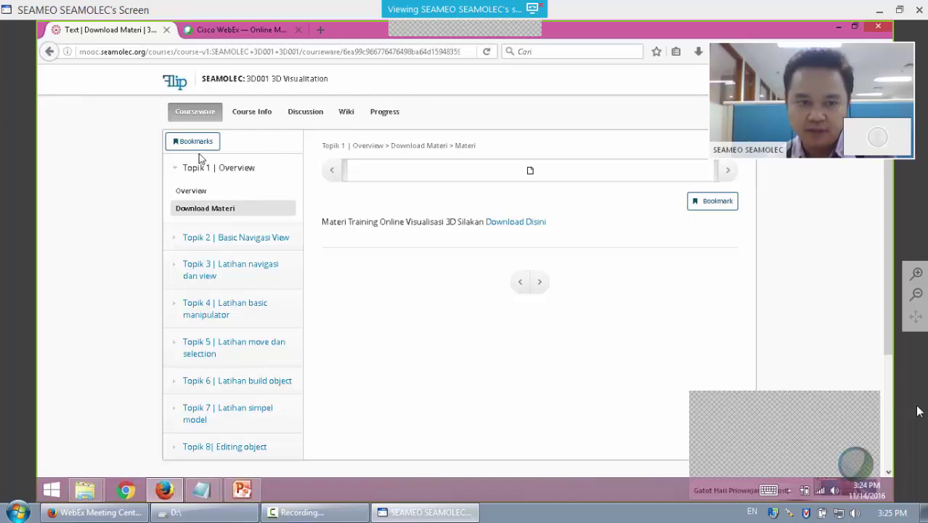
left_click(194, 191)
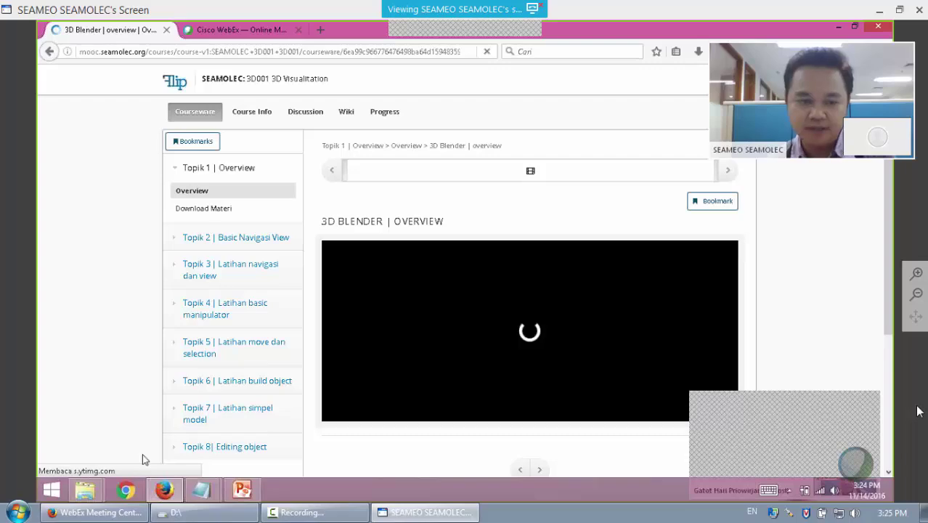
Switch to the ALFANES PROJECT folder window, go to Local Disk (D:), and look inside the 0. alfanesta design folder.
mouse_move(89, 491)
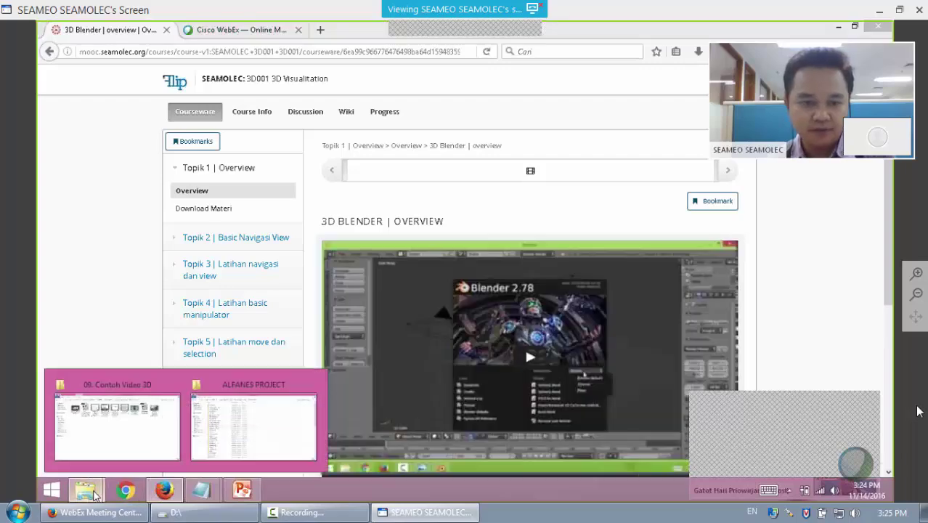
left_click(251, 427)
scroll(248, 415, "down", 3)
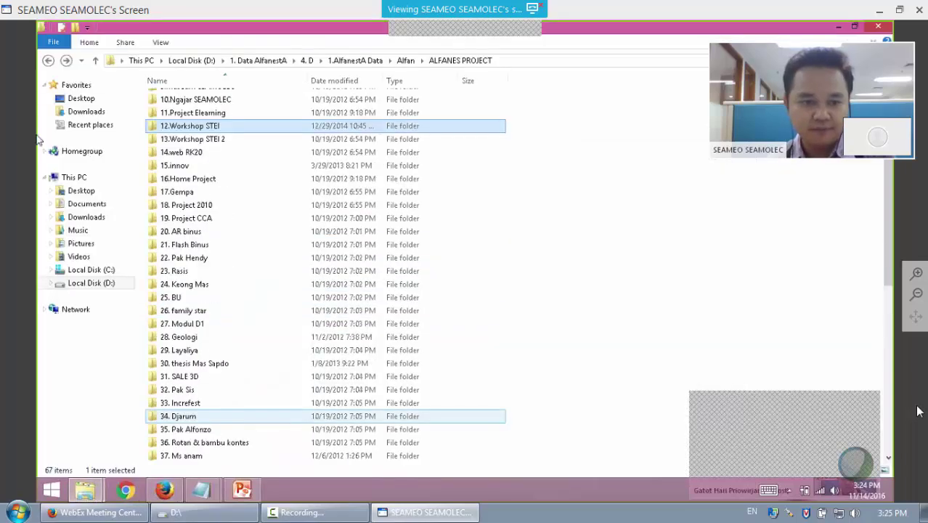
scroll(218, 165, "down", 3)
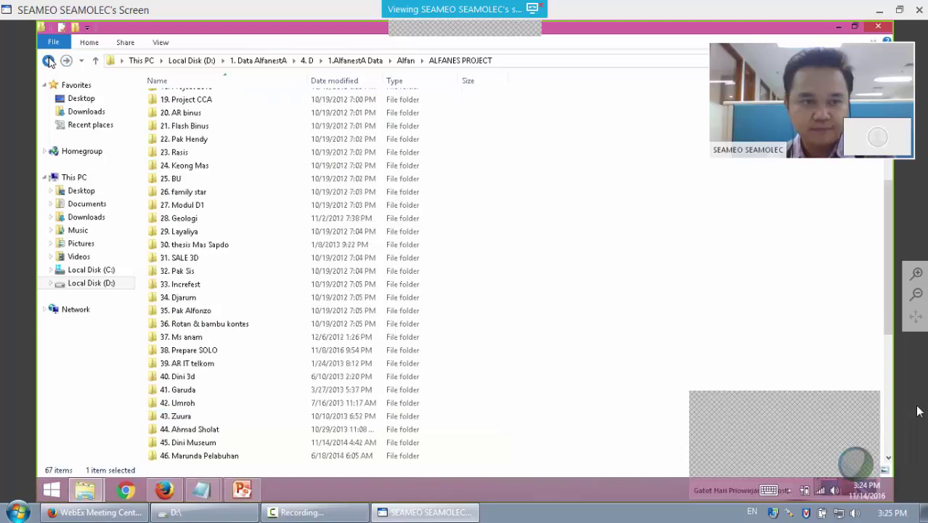
left_click(49, 60)
left_click(102, 283)
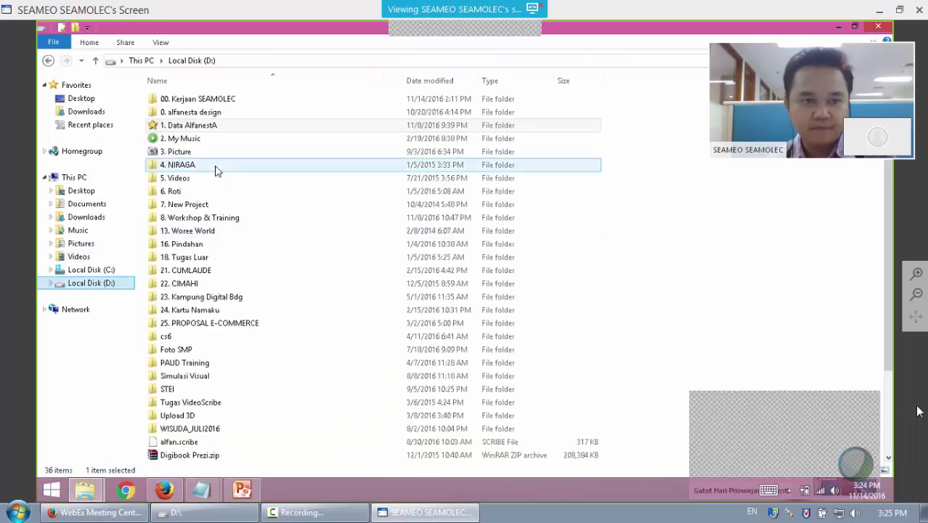
double_click(211, 114)
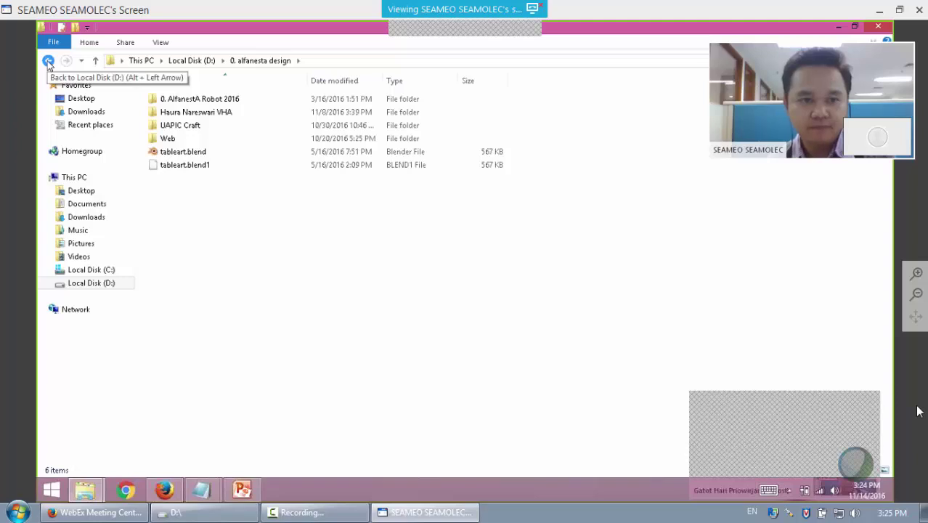
left_click(49, 61)
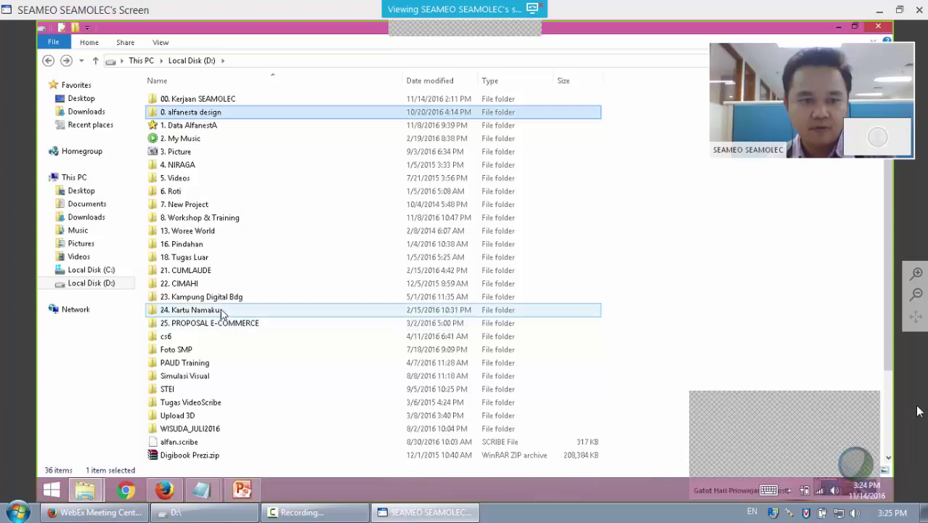
Open the Video Tutorial Blender Ganesha folder inside 8. Workshop & Training > 3D Blender.
double_click(217, 223)
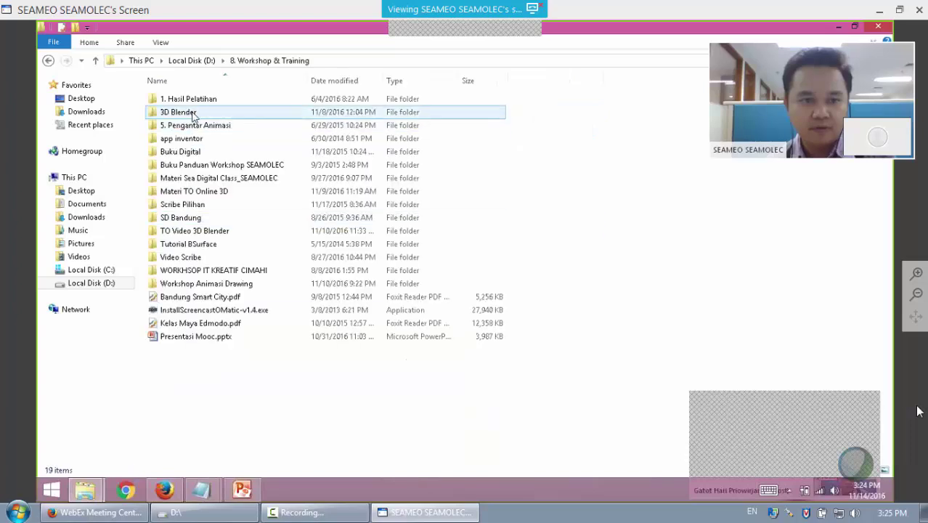
left_click(194, 115)
double_click(193, 115)
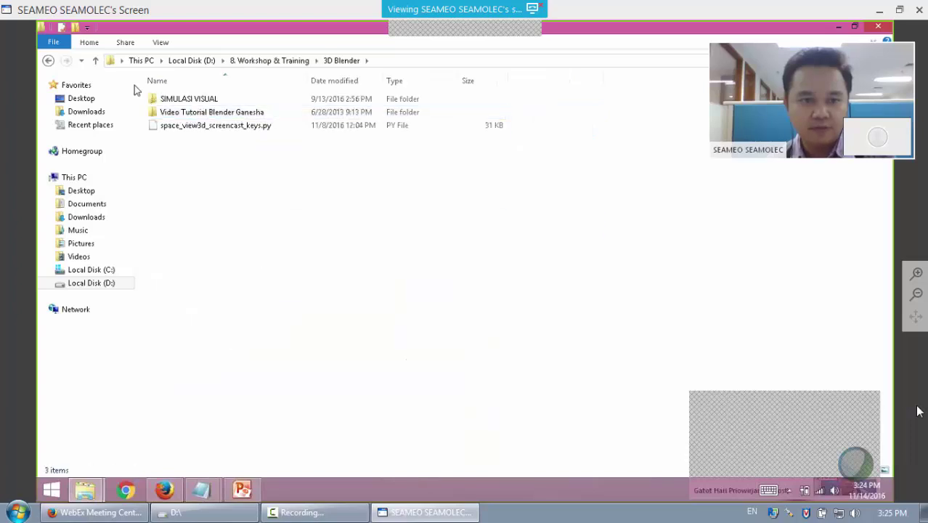
double_click(212, 111)
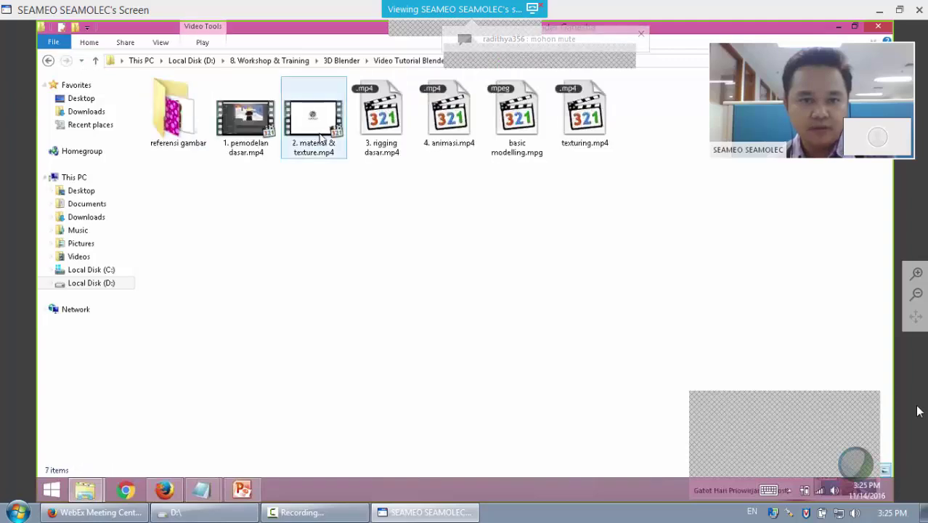
Play the 1. pemodelan dasar.mp4 tutorial from about 04:15, and return to its folder.
double_click(240, 127)
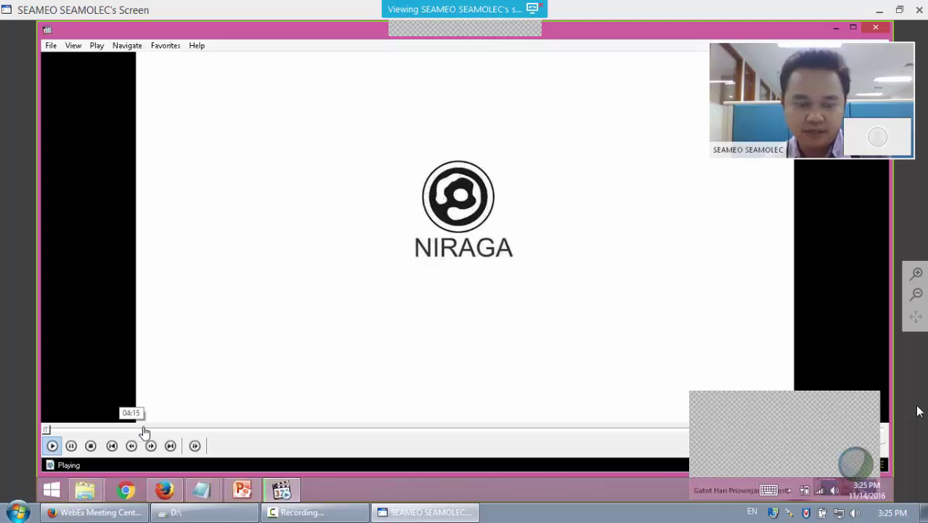
left_click(142, 430)
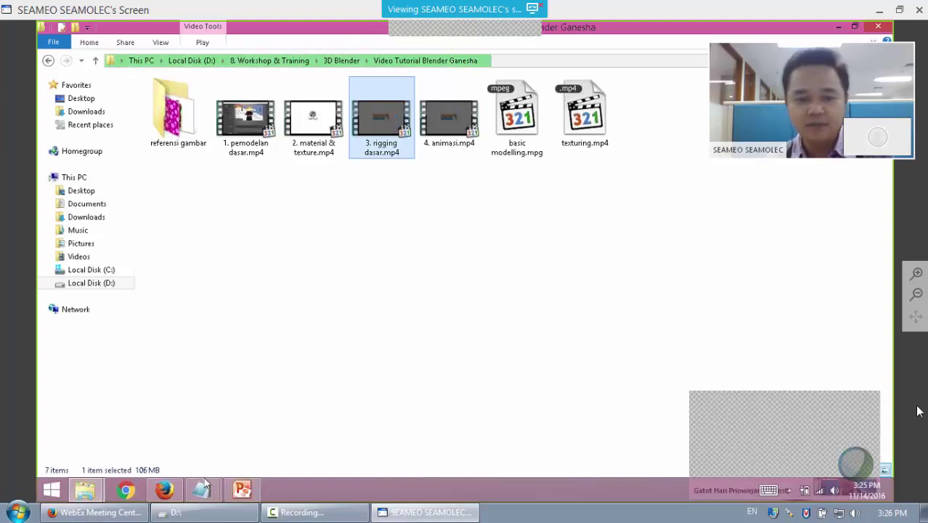
left_click(86, 490)
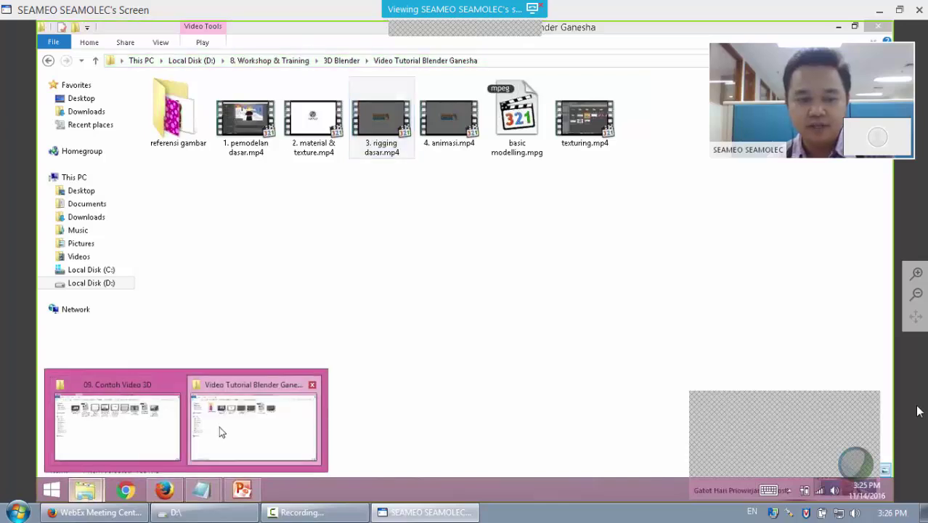
left_click(221, 428)
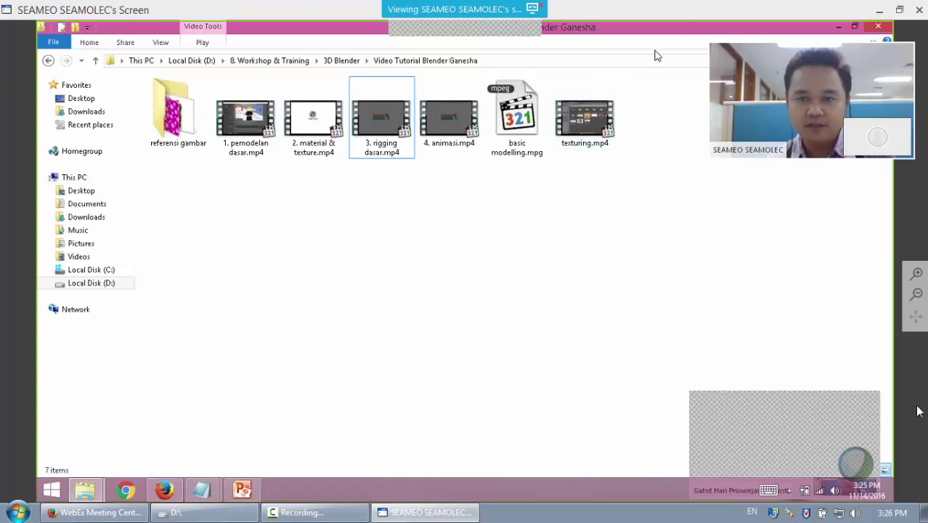
Switch to the 09. Contoh Video 3D folder window, go back to 1. Simulasi Visual - Blender, and open the 10. Property 3D folder.
left_click(120, 398)
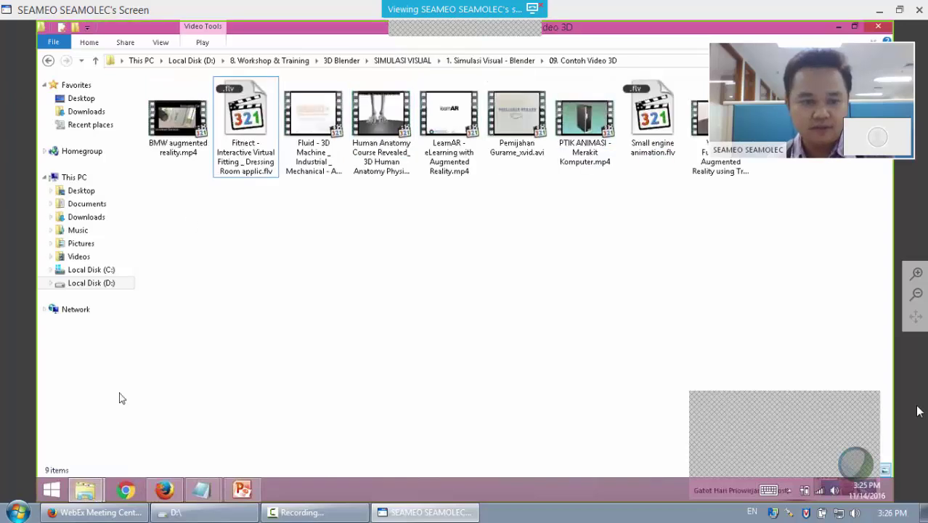
left_click(48, 61)
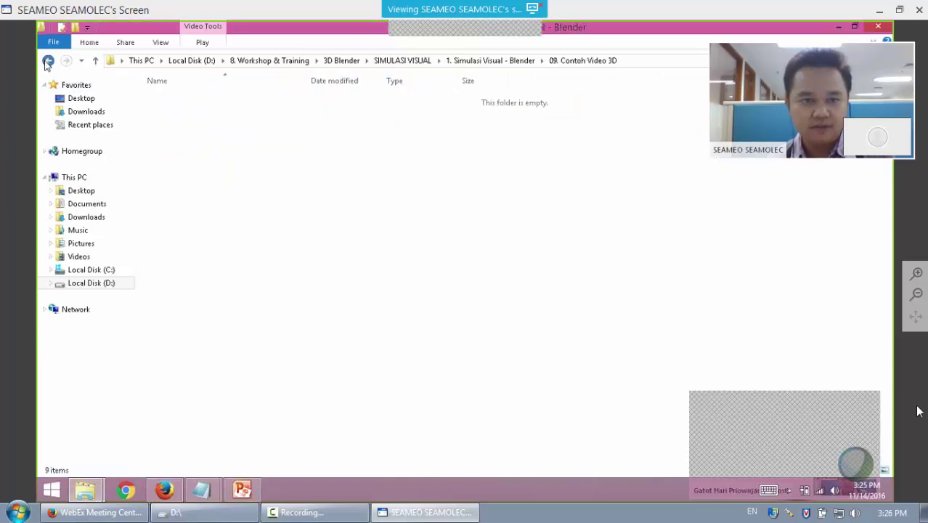
double_click(207, 222)
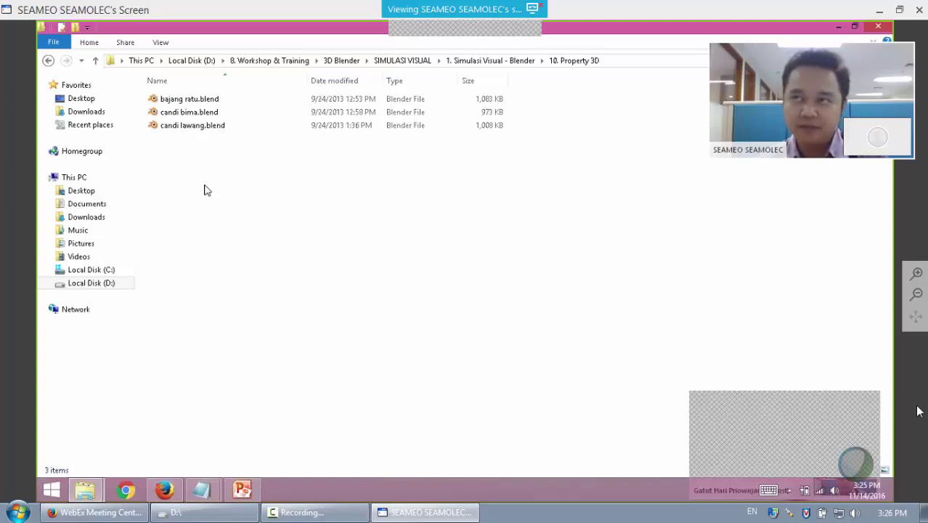
Switch to Firefox and load blender.org in a new tab.
left_click(167, 493)
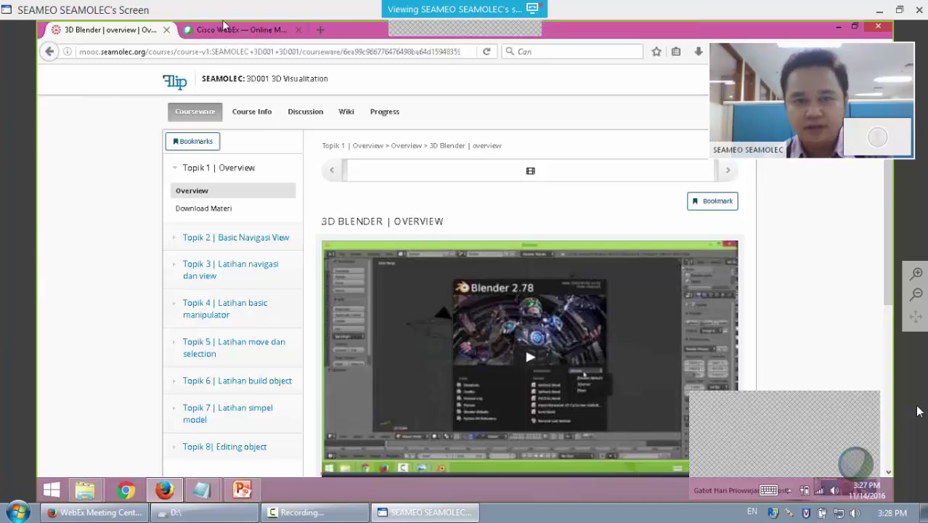
left_click(320, 30)
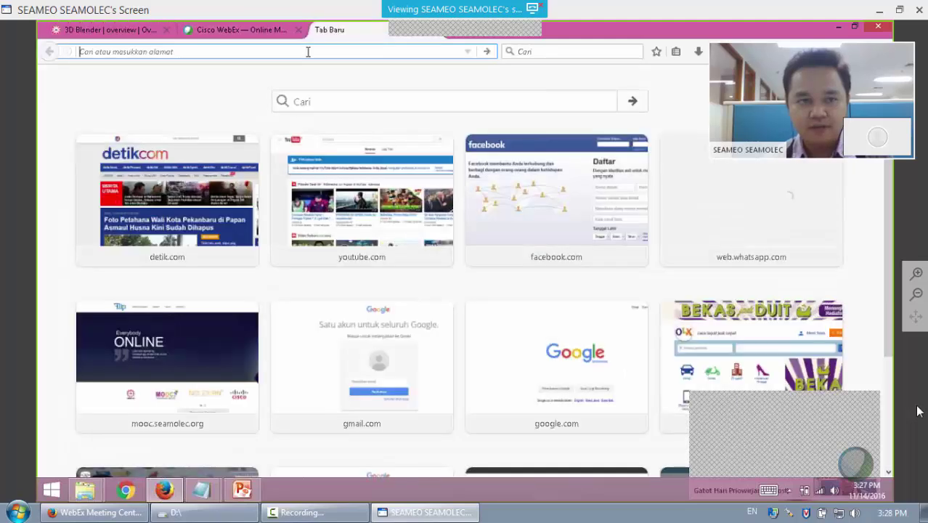
type("blende")
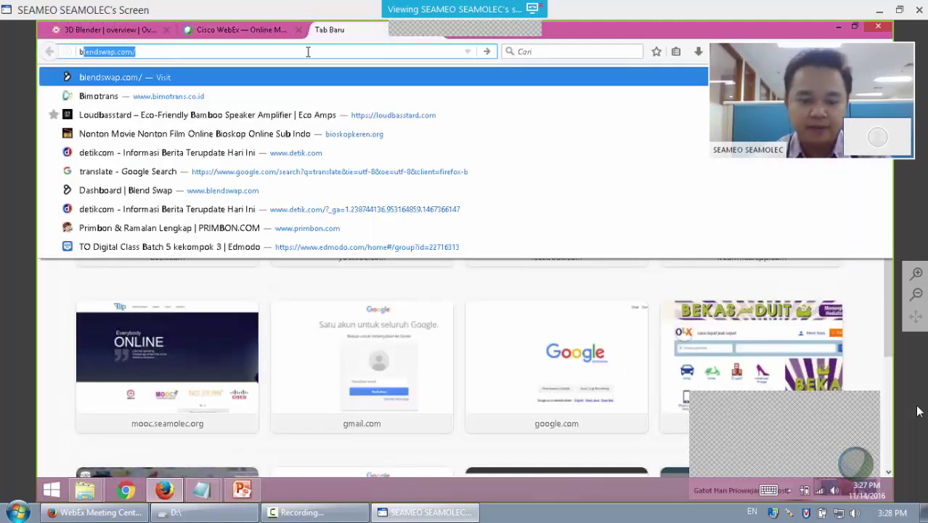
type("r")
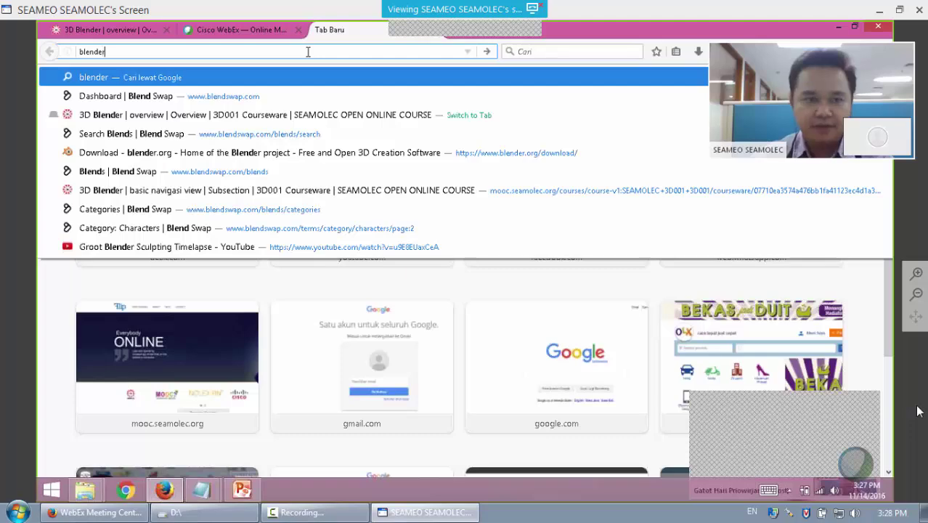
type(".org")
key("Return")
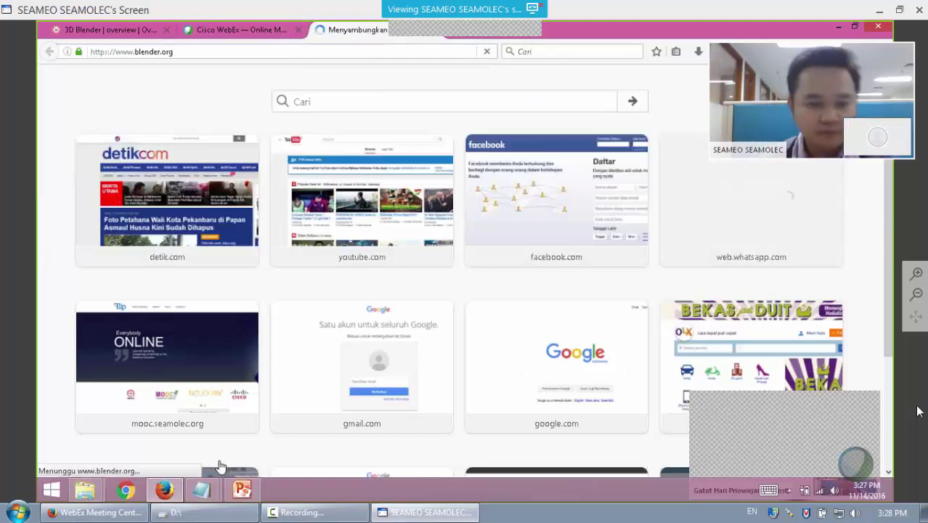
Switch to the text note and add the line "daftar:" above the mooc.seamolec.org address.
mouse_move(202, 488)
left_click(263, 410)
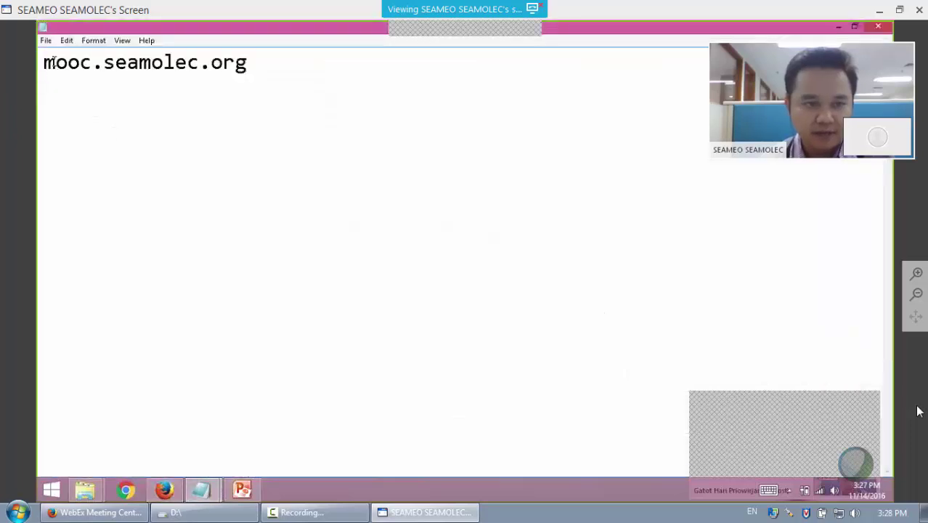
type("dafta")
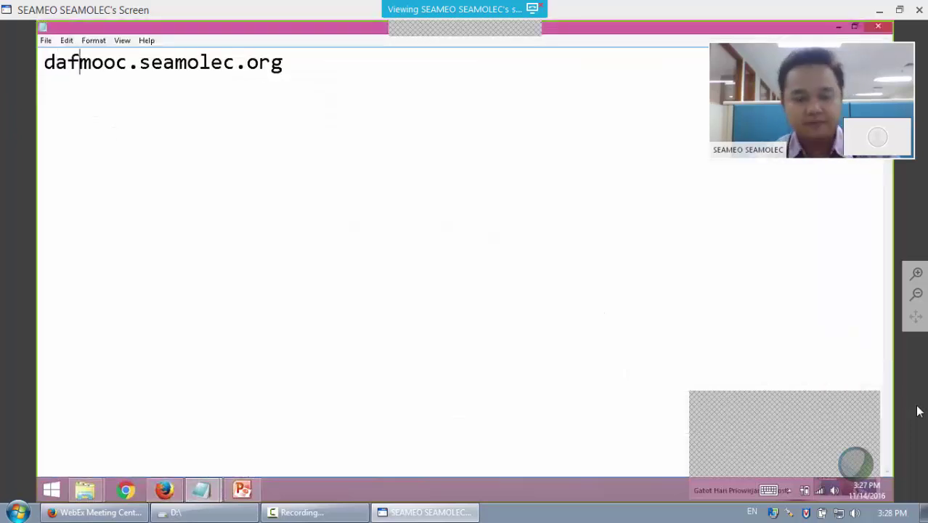
type("r")
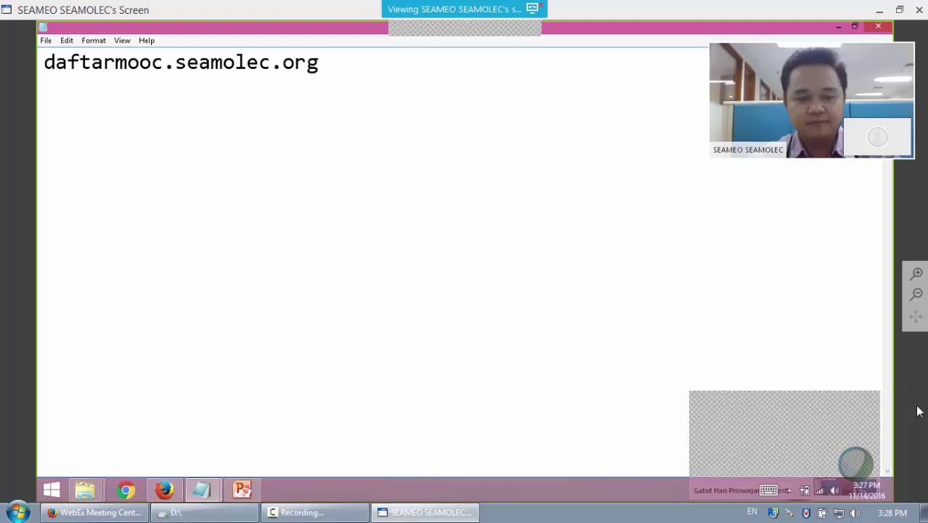
type(":")
key("Return")
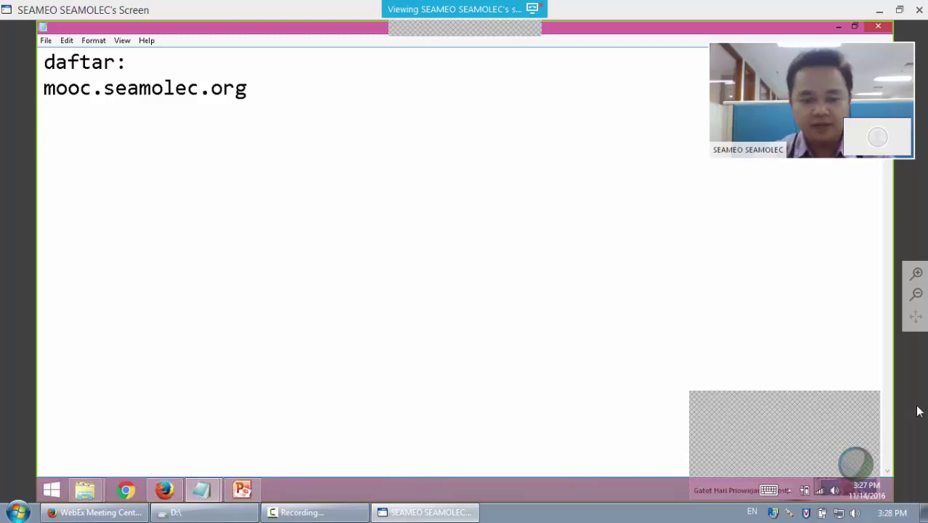
Add the line "download software blender di blender.org" below the mooc.seamolec.org address, separated by a blank line.
type("downloa")
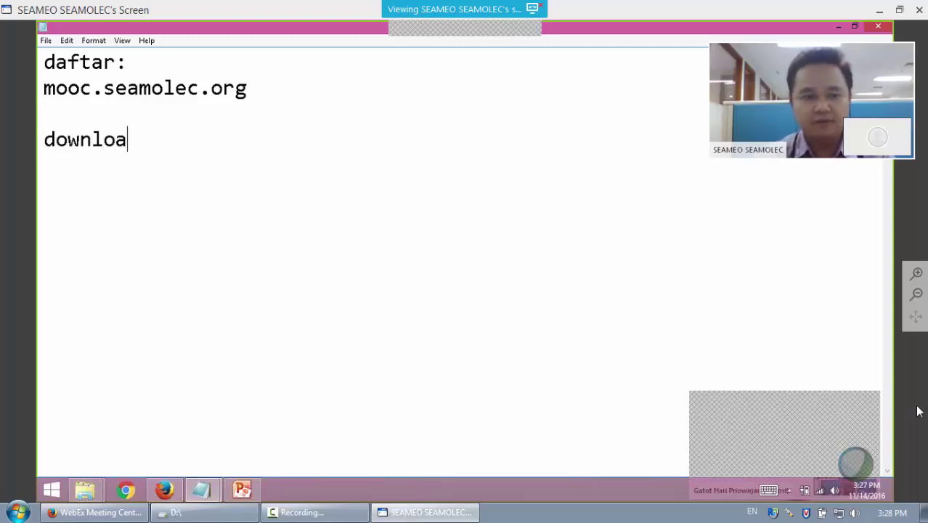
type("d b")
key("BackSpace")
type("s")
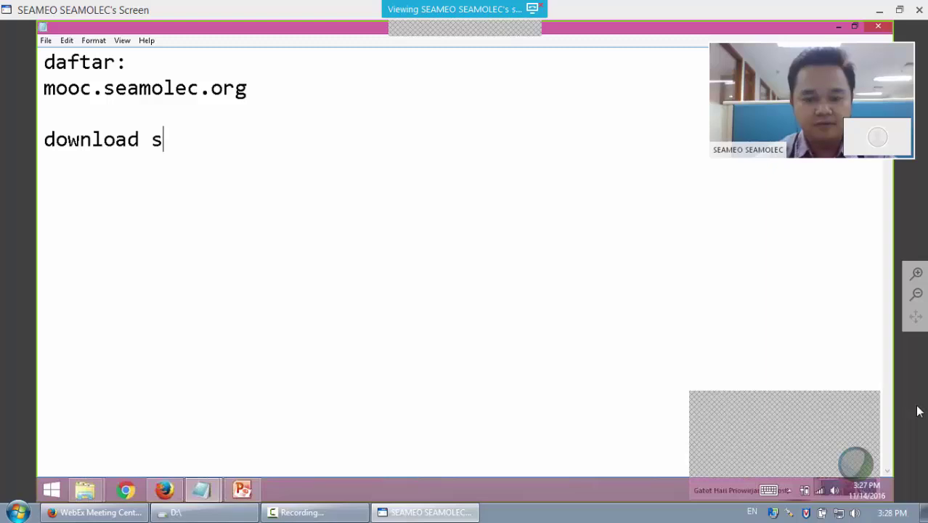
type("oftware ")
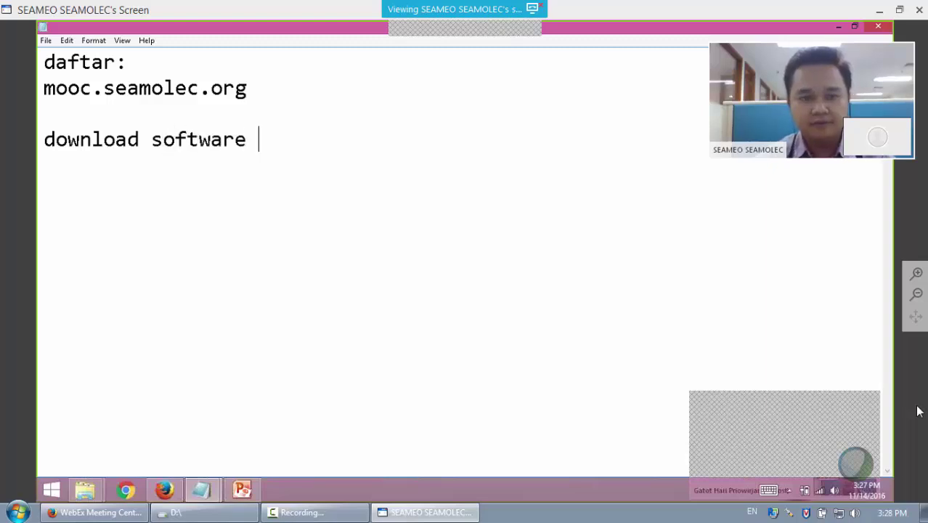
type("blender")
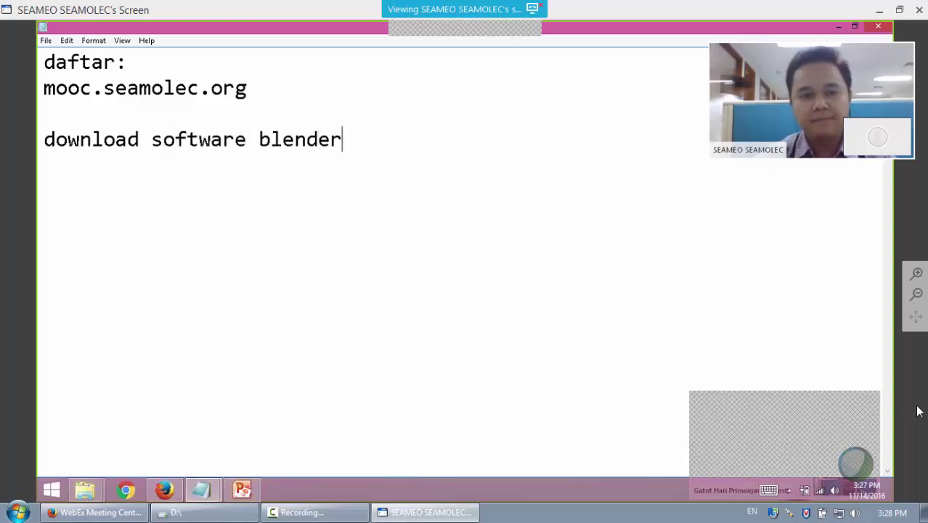
type(" di ")
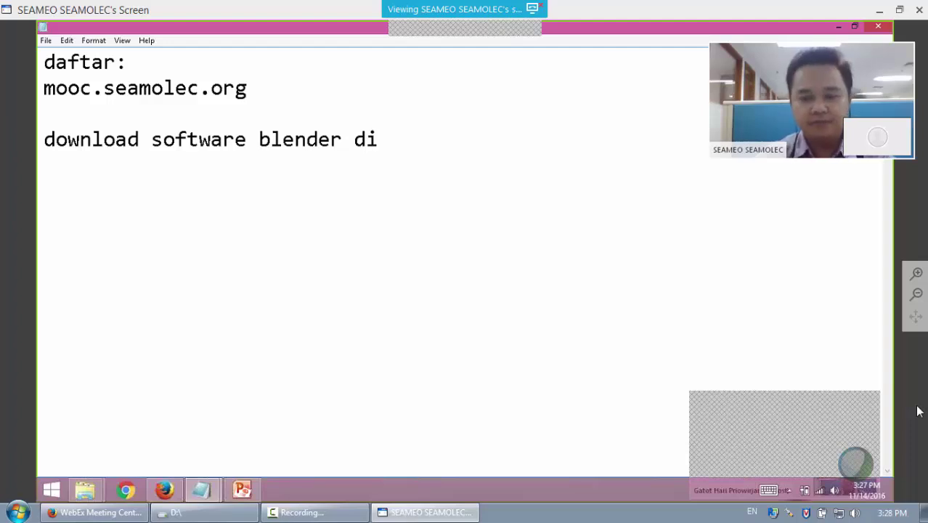
type("blender.")
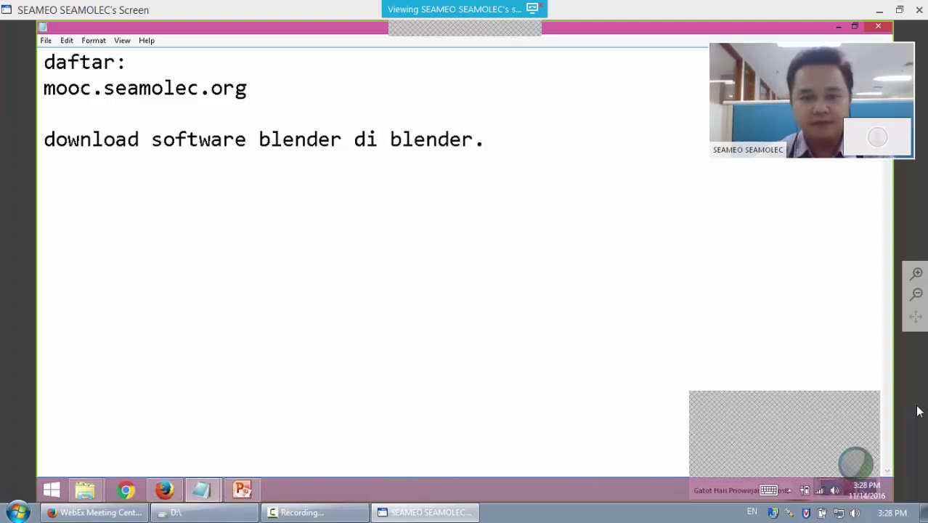
type("org")
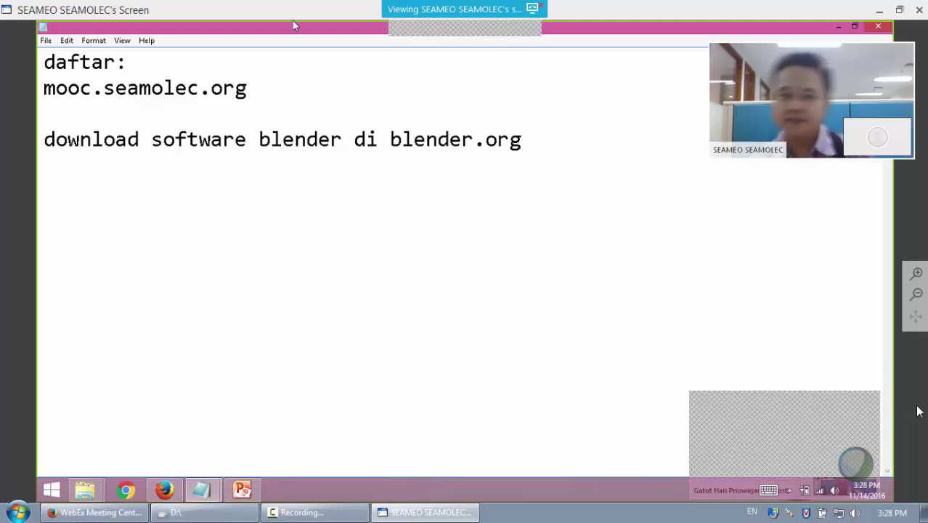
Return to the blender.org home page in Firefox, point out its Blender download offer, and open the Download page.
left_click(164, 490)
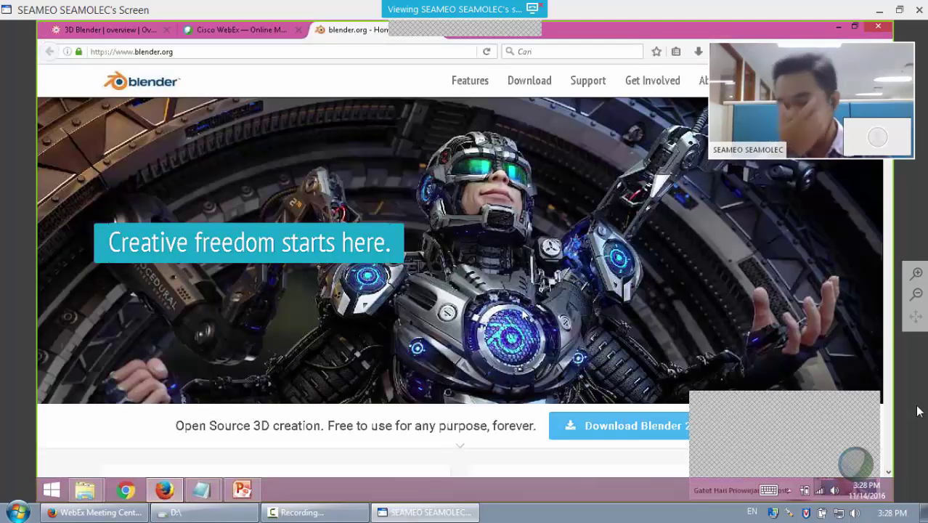
scroll(469, 187, "down", 3)
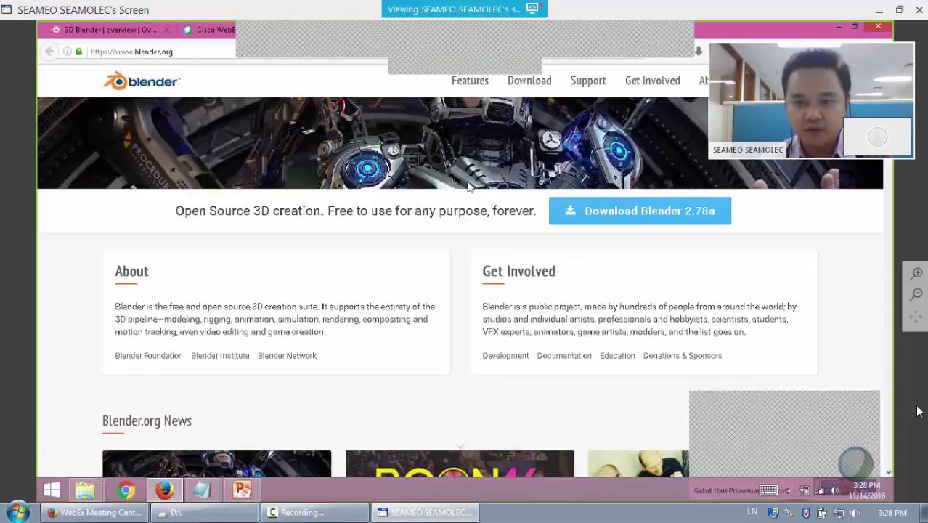
scroll(650, 235, "up", 1)
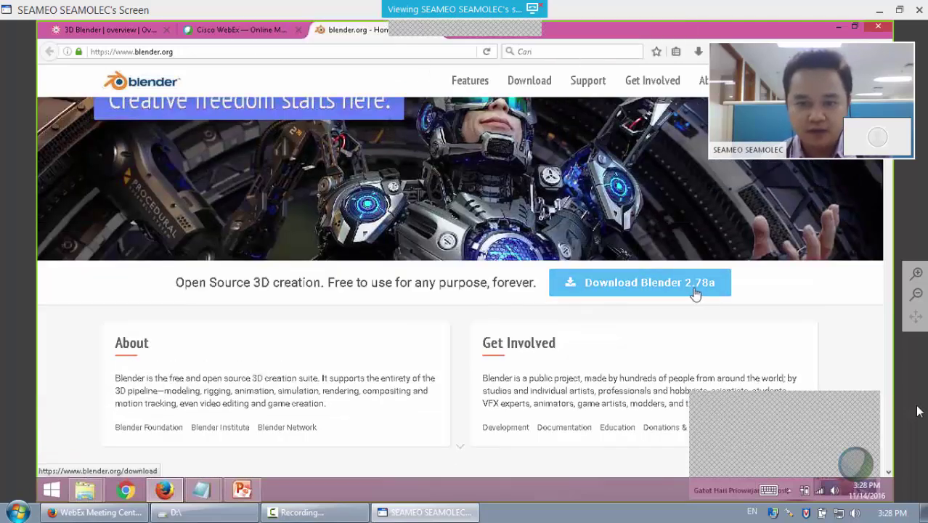
scroll(694, 293, "up", 2)
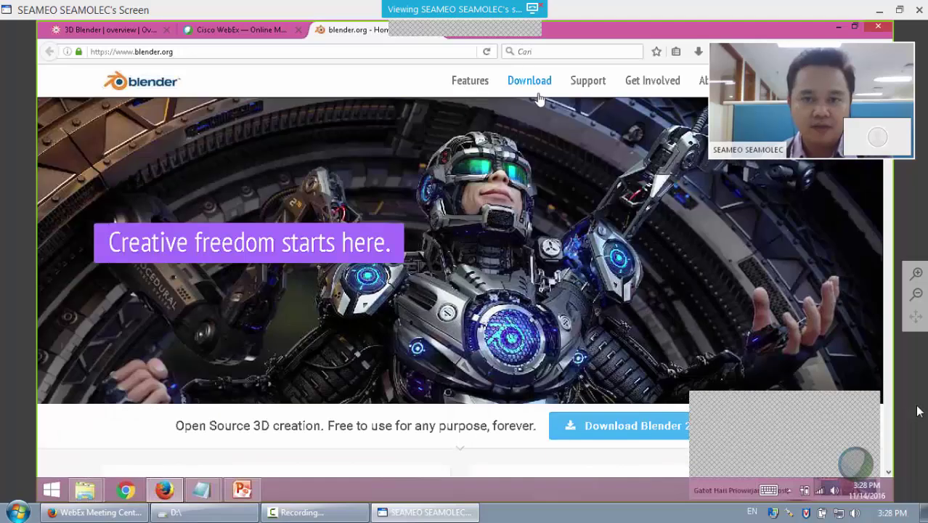
left_click(541, 91)
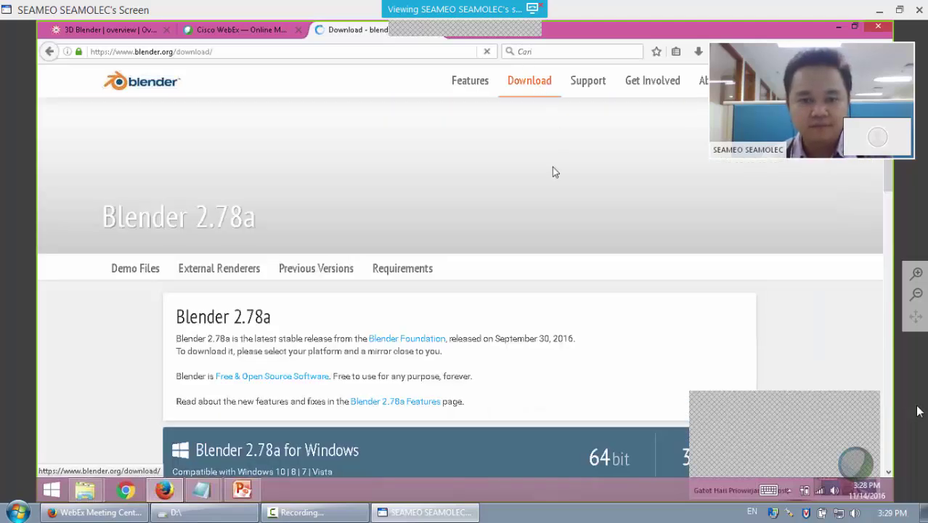
Review the Blender 2.78a download options for Windows 64 bit and 32 bit, Mac OSX and GNU/Linux.
scroll(552, 167, "down", 5)
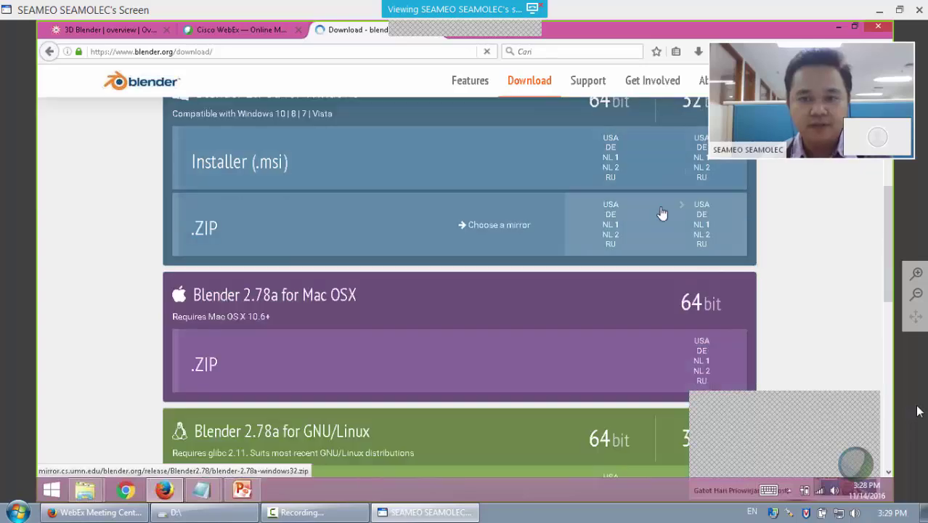
scroll(690, 232, "up", 2)
left_click(717, 254)
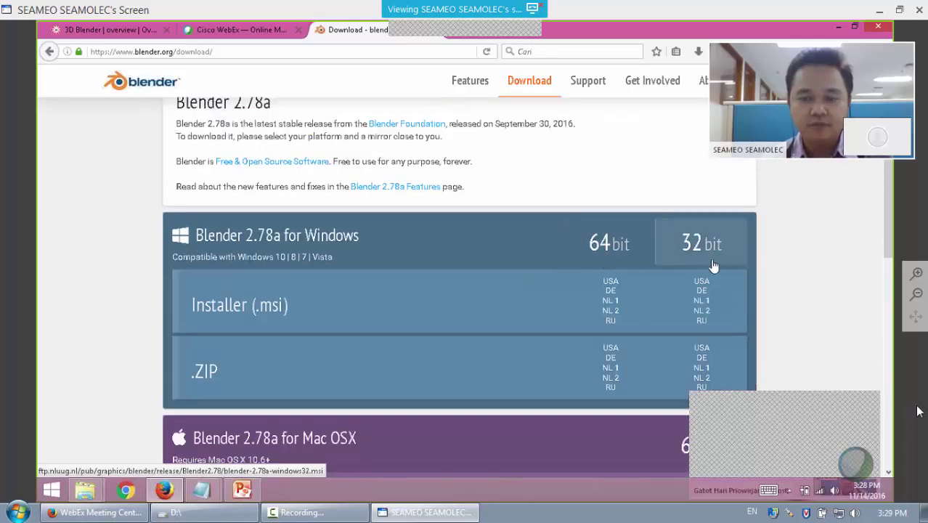
scroll(713, 266, "down", 2)
scroll(708, 287, "down", 3)
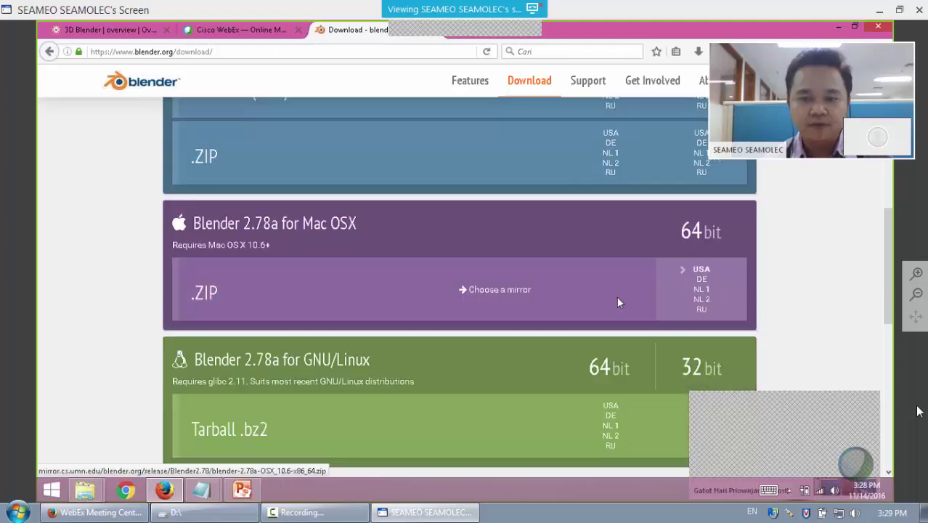
Return to the 3D Visualization course page, look over the Overview lesson, and open Download Materi under Topik 1.
left_click(108, 30)
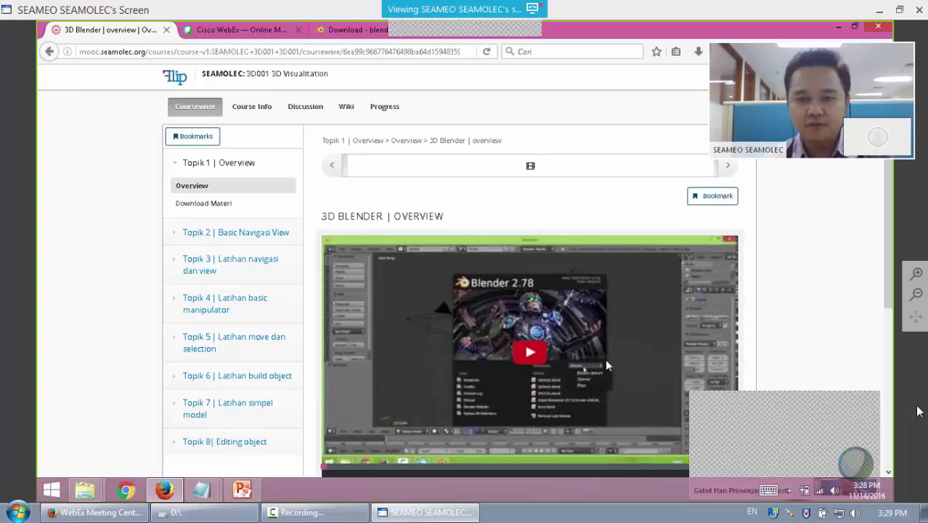
scroll(605, 359, "down", 3)
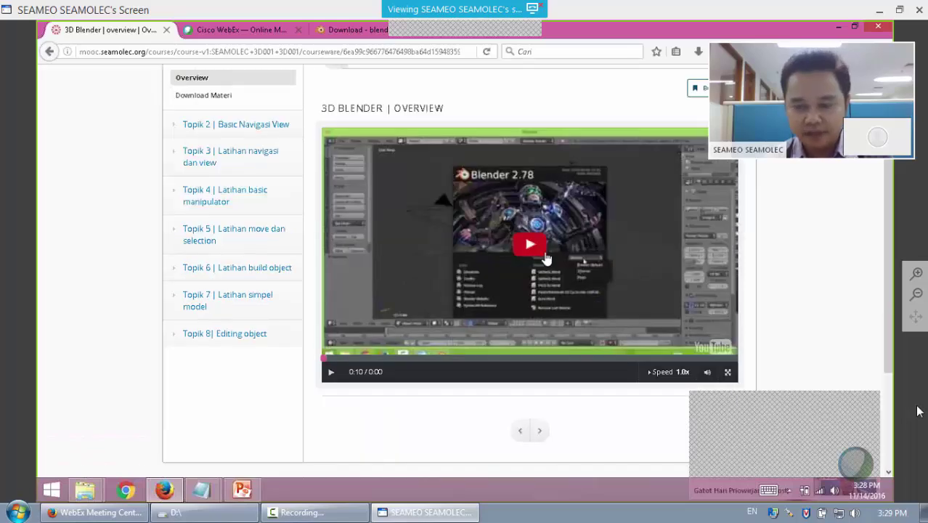
scroll(191, 271, "up", 3)
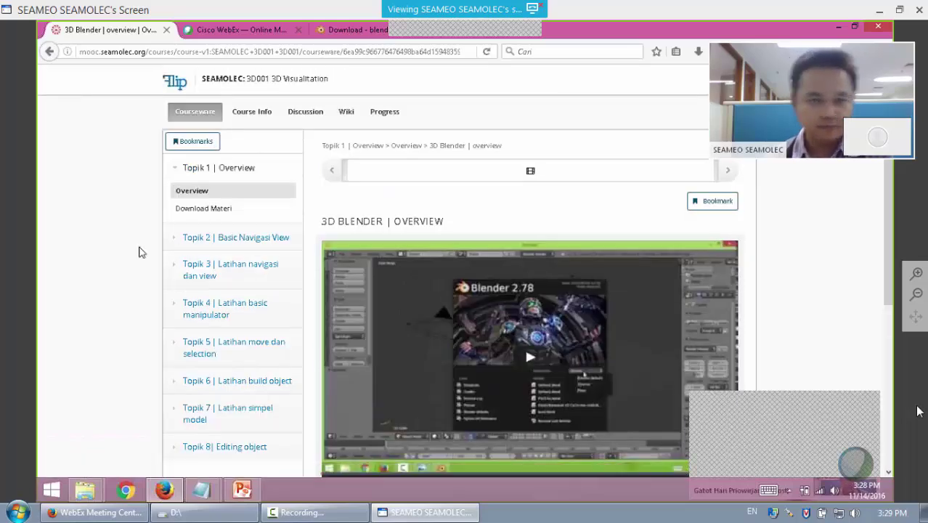
left_click(207, 214)
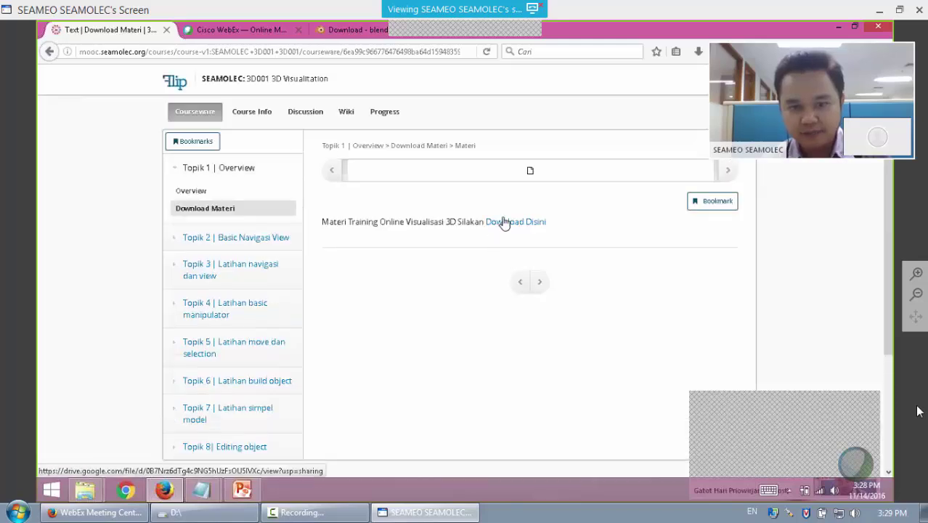
Switch to File Explorer and open the Materi TO Online 3D folder inside D:\8. Workshop & Training\TO Video 3D Blender.
left_click(84, 491)
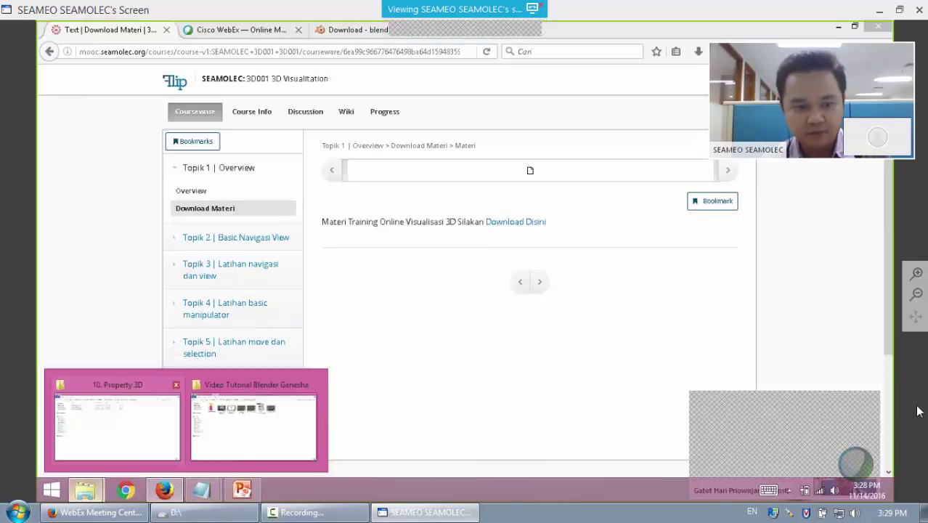
left_click(111, 420)
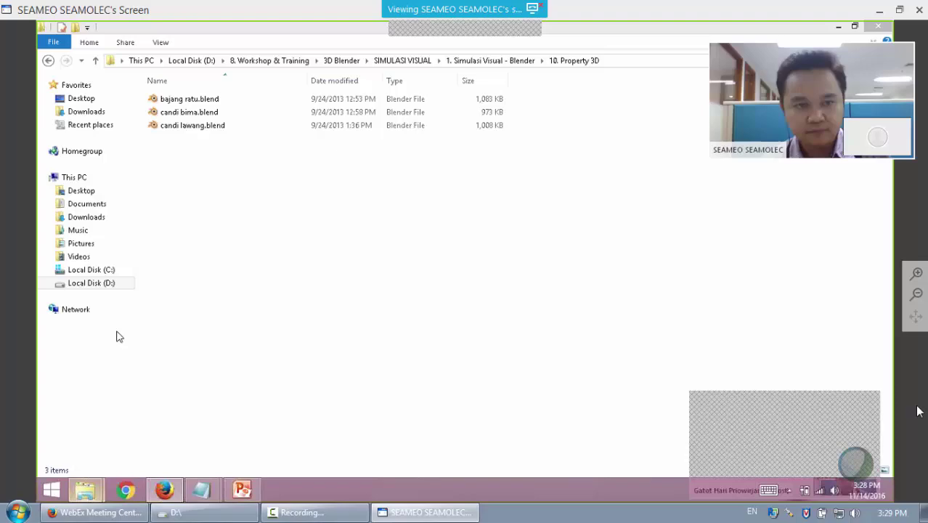
left_click(100, 291)
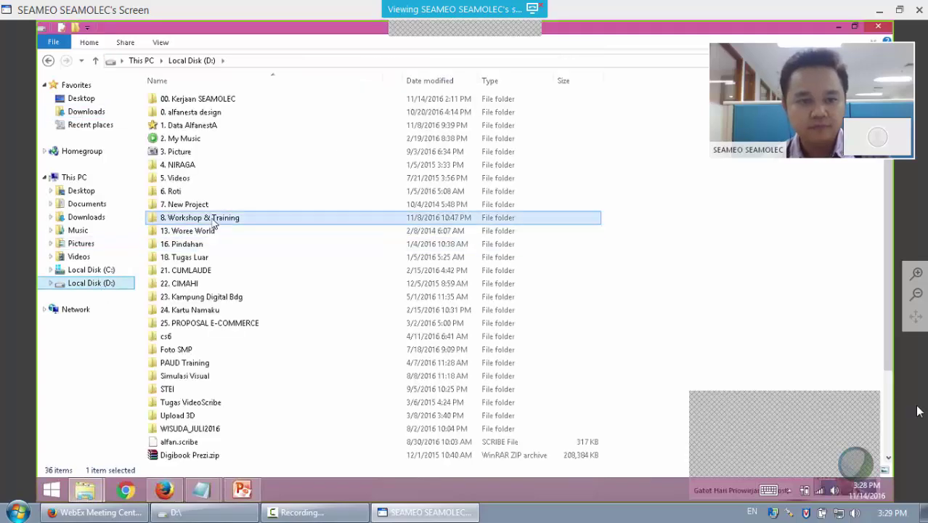
double_click(212, 221)
left_click(212, 287)
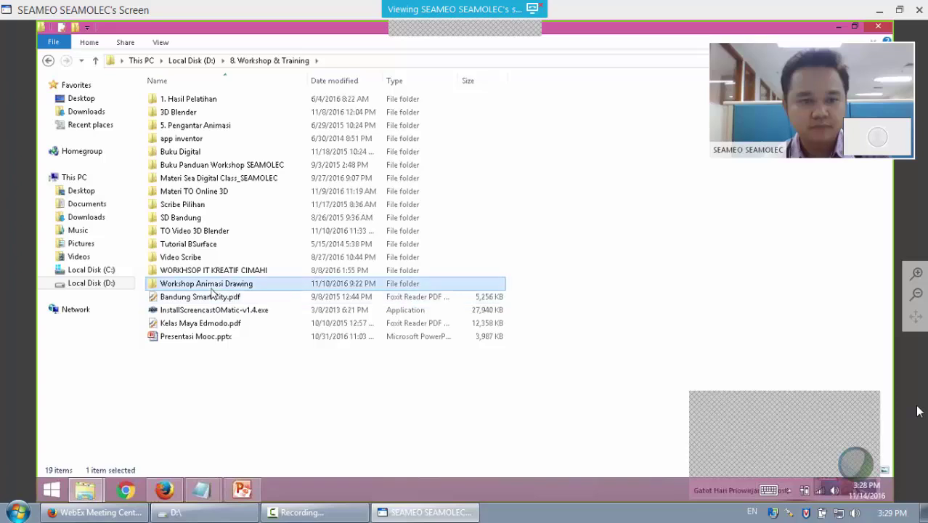
left_click(204, 232)
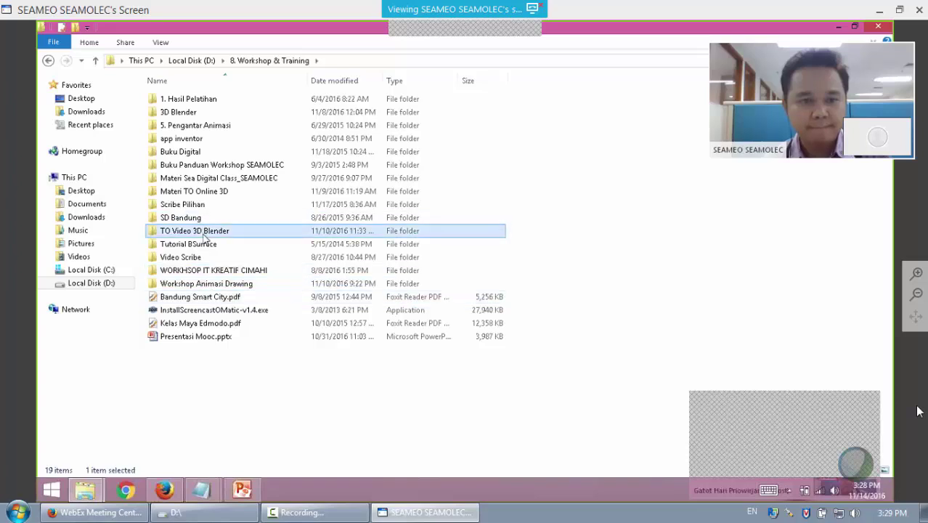
double_click(203, 232)
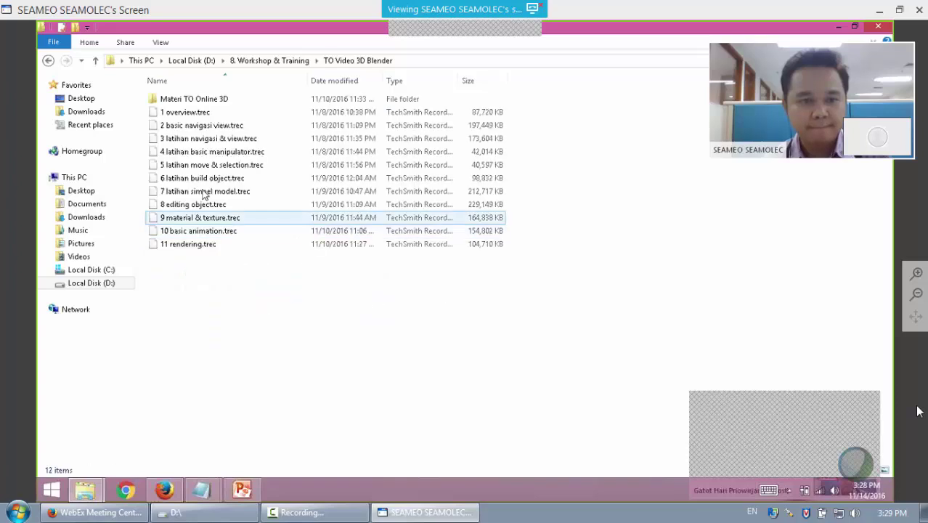
double_click(218, 101)
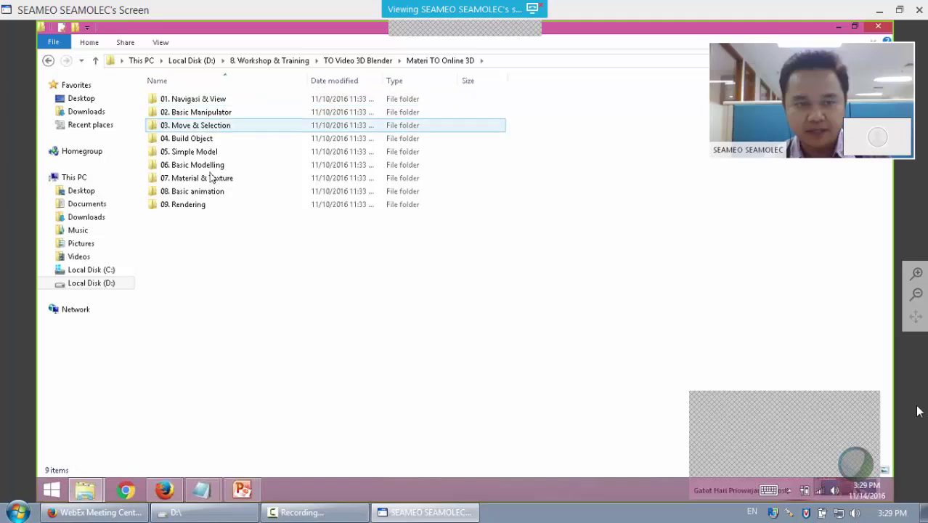
Look inside the 01. Navigasi & View and 02. Basic Manipulator folders, returning to Materi TO Online 3D after each.
double_click(195, 99)
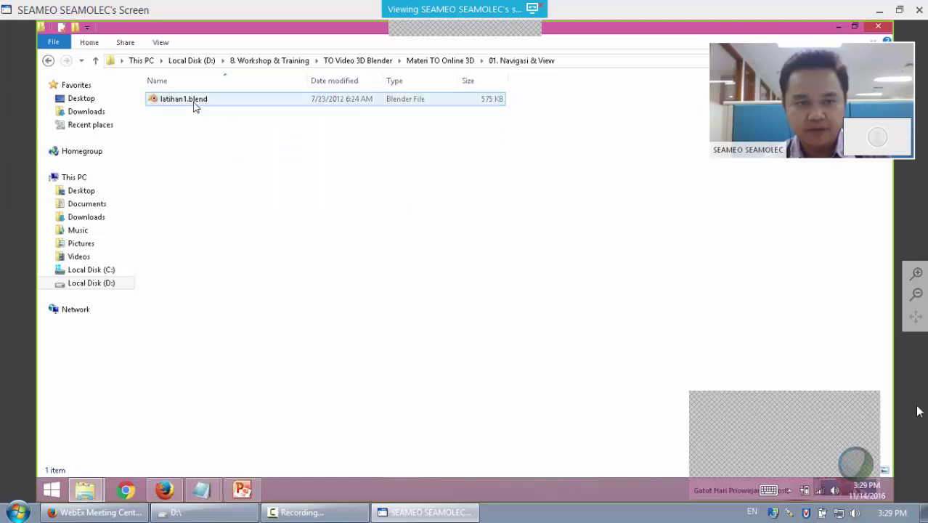
left_click(48, 62)
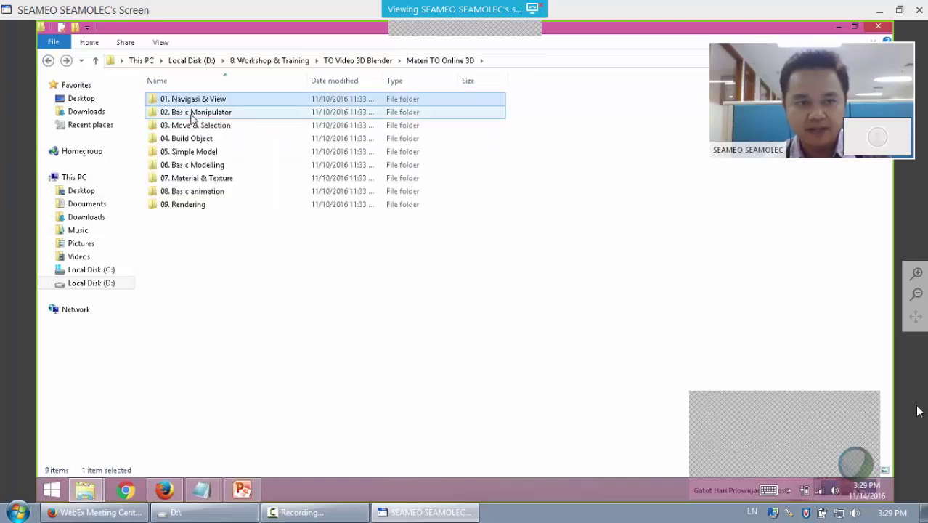
double_click(195, 113)
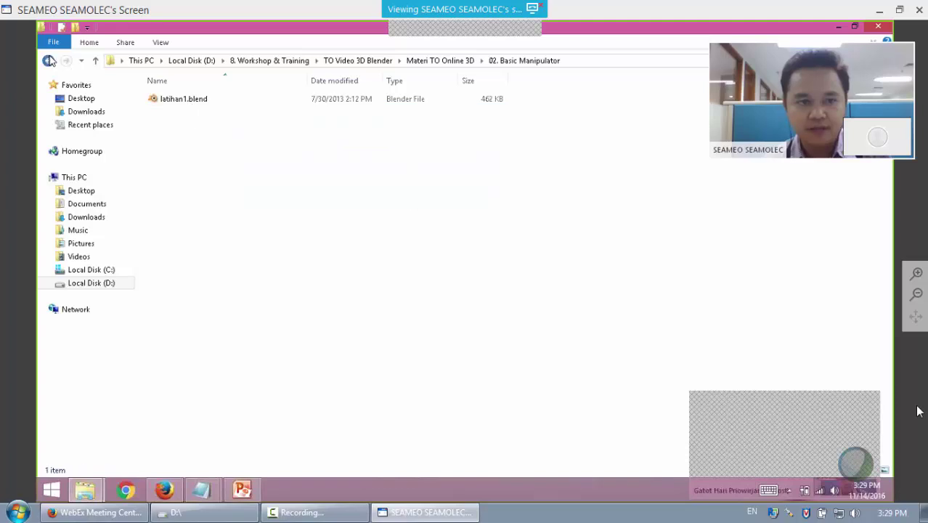
left_click(48, 60)
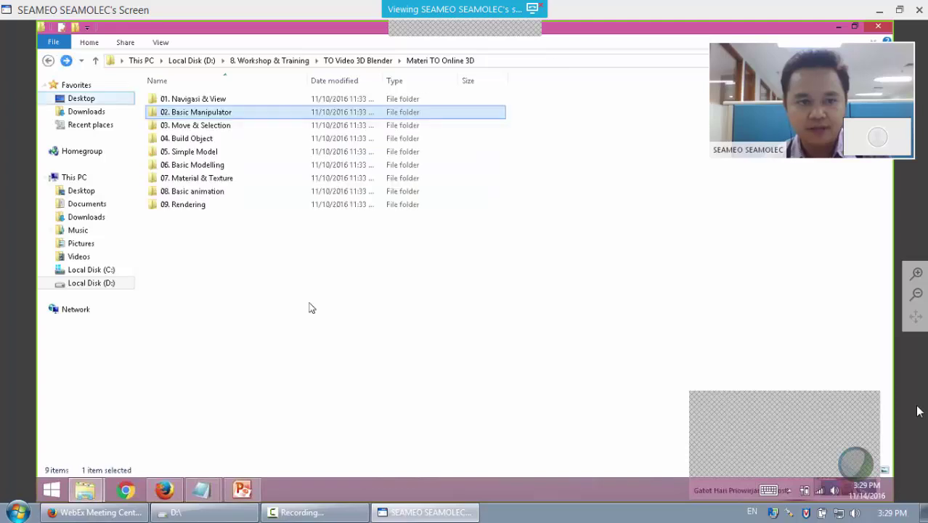
Switch to Firefox and look over the blender.org Download page down to the Source Code and Bleeding Edge sections.
left_click(173, 492)
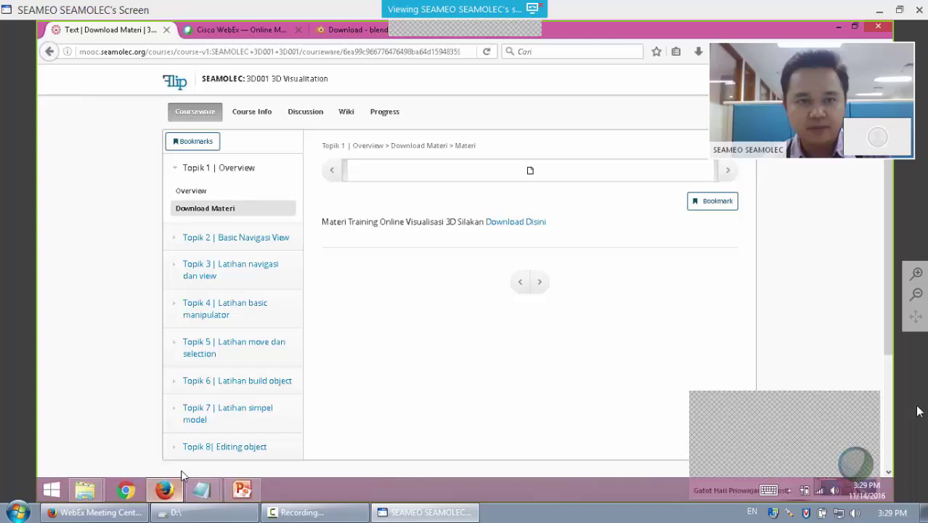
left_click(345, 31)
scroll(73, 312, "down", 3)
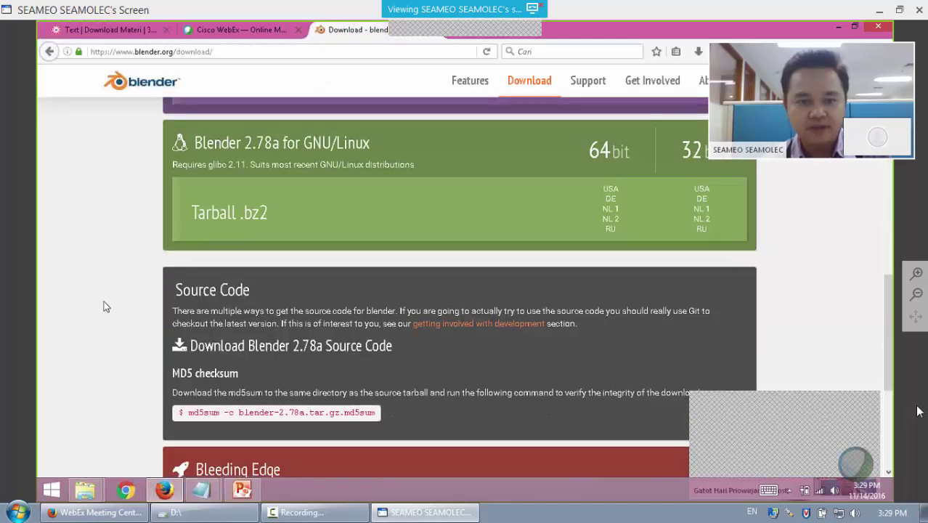
scroll(103, 306, "down", 3)
Return to the Materi TO Online 3D folder in File Explorer and point out each topic folder from 01. Navigasi & View to 09. Rendering.
mouse_move(94, 485)
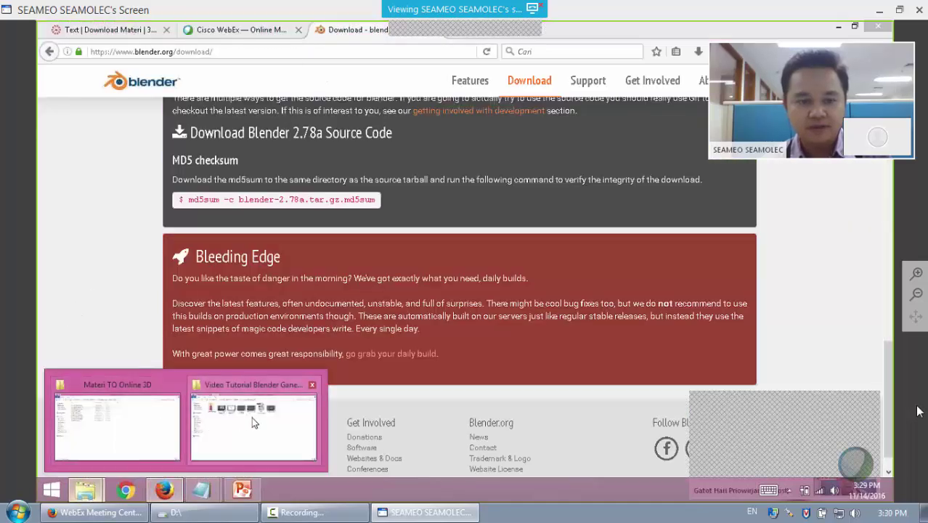
left_click(143, 417)
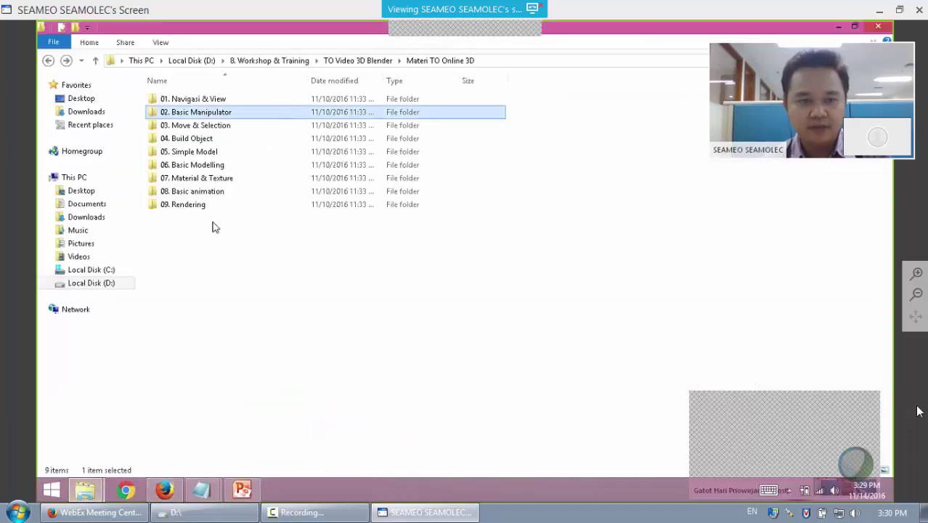
left_click(207, 102)
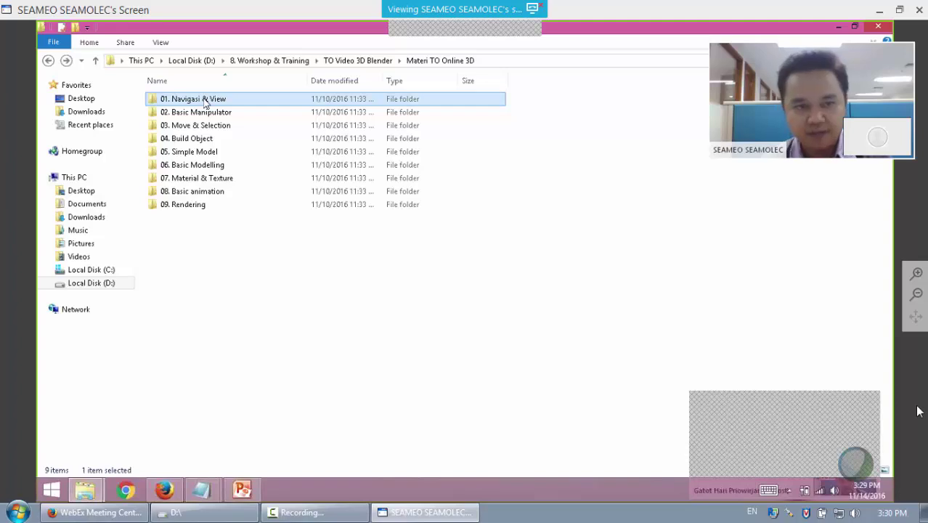
left_click(218, 114)
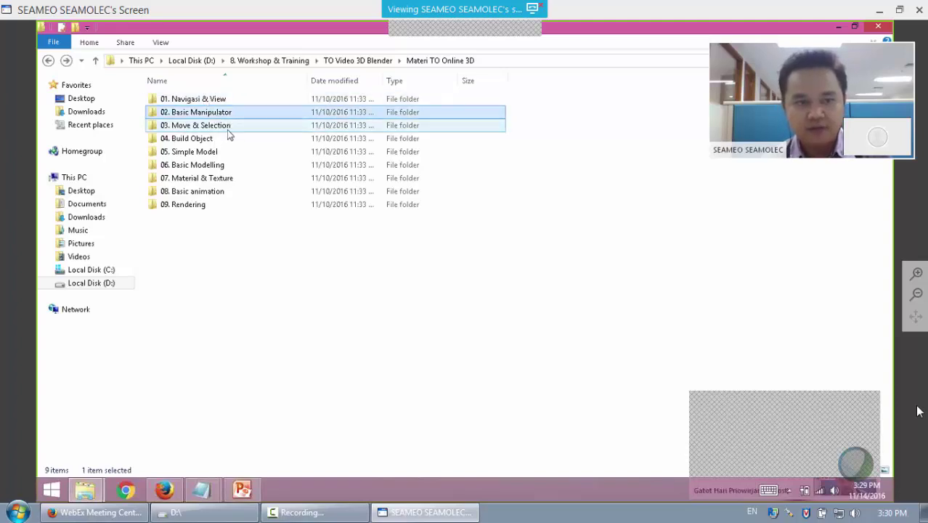
left_click(228, 129)
left_click(225, 142)
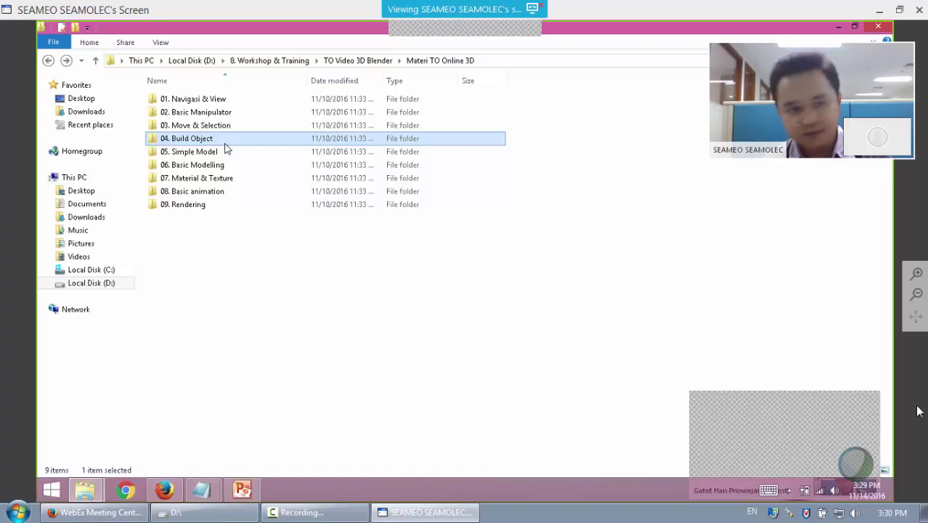
left_click(220, 151)
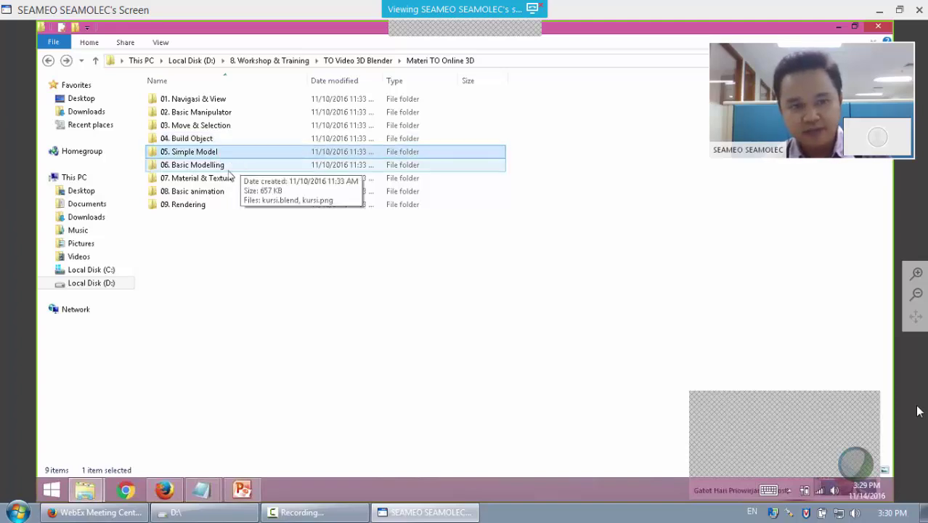
left_click(218, 165)
left_click(227, 178)
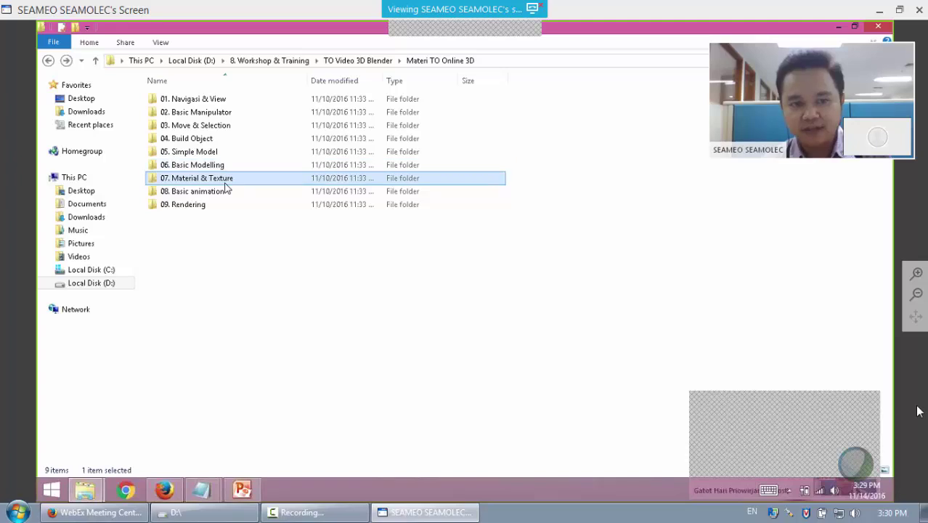
left_click(222, 192)
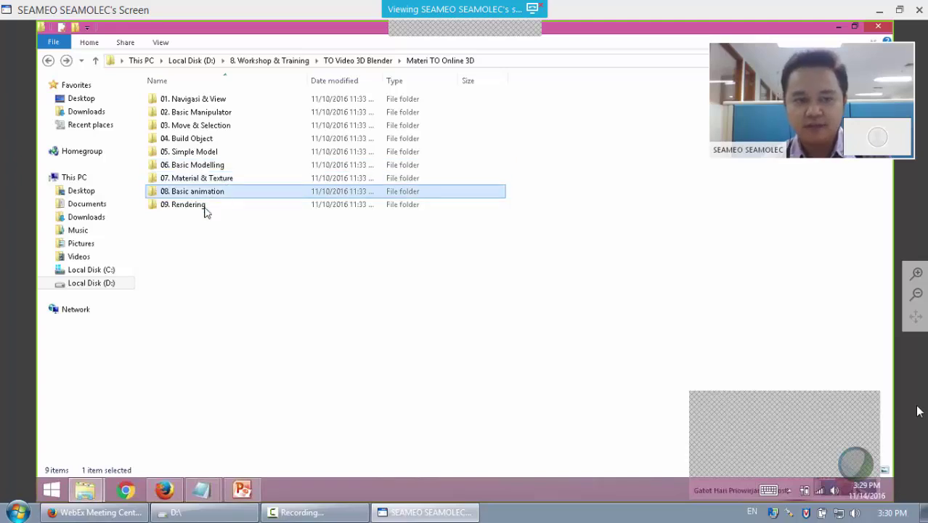
left_click(203, 206)
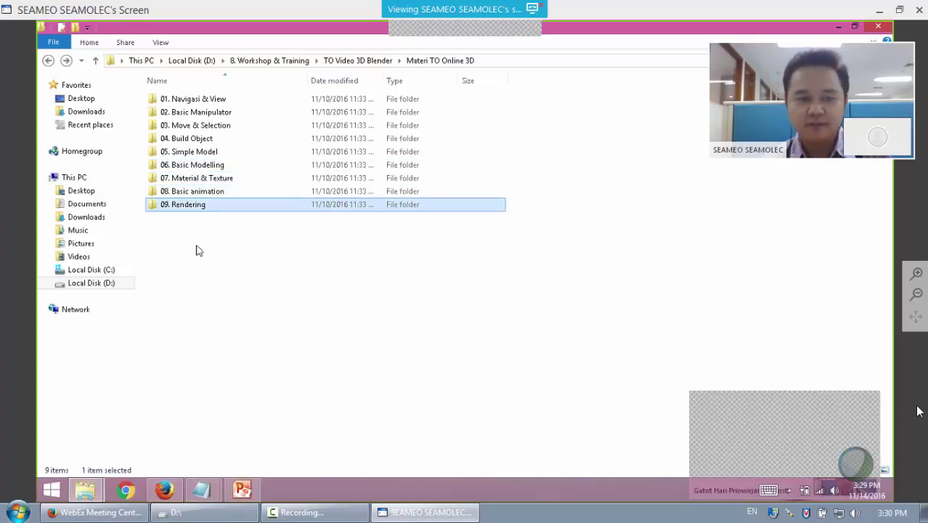
Switch back to Firefox and show the Download Materi page of the 3D Visualization course.
left_click(102, 485)
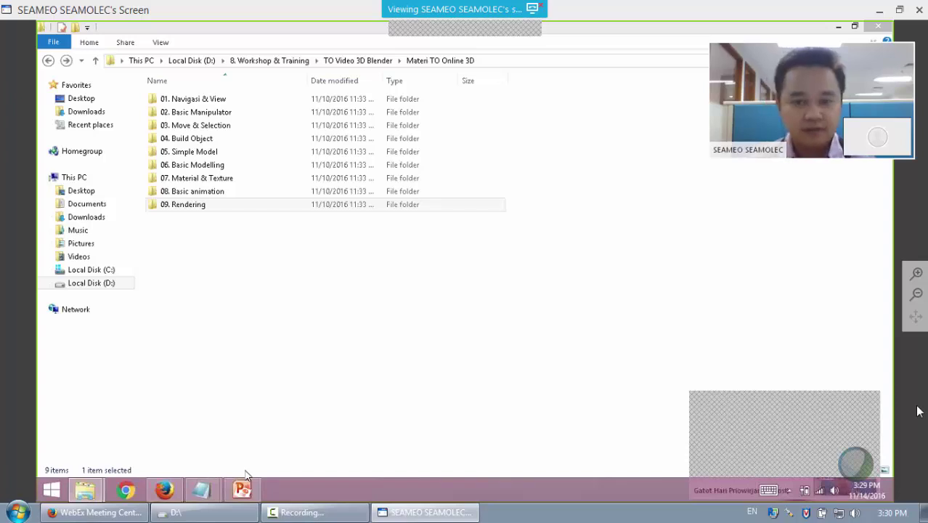
left_click(165, 490)
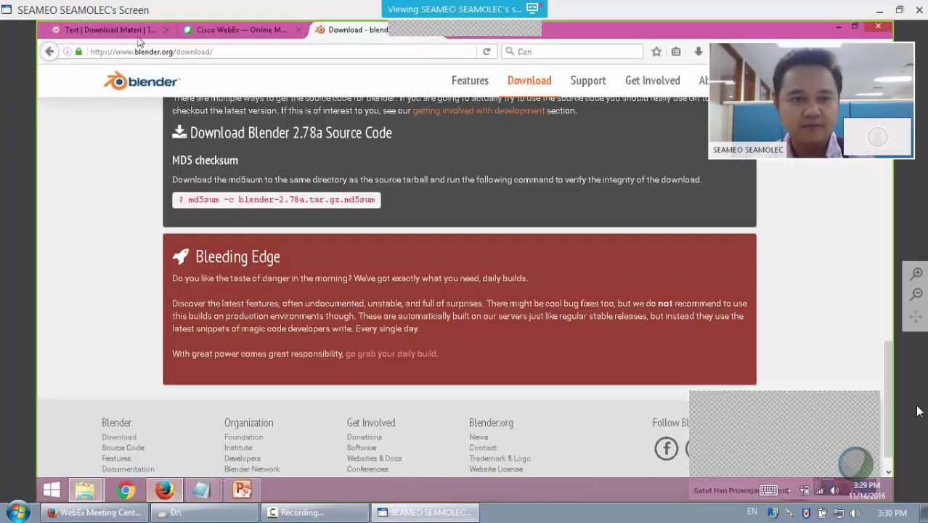
left_click(195, 30)
left_click(112, 30)
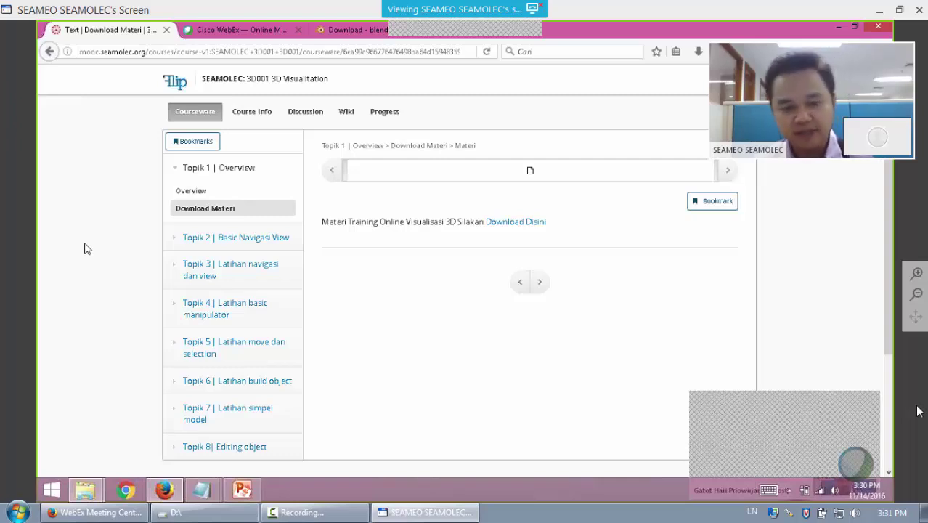
Switch to PowerPoint and display the first slide, Introducing Blender 3D Animation.
left_click(242, 490)
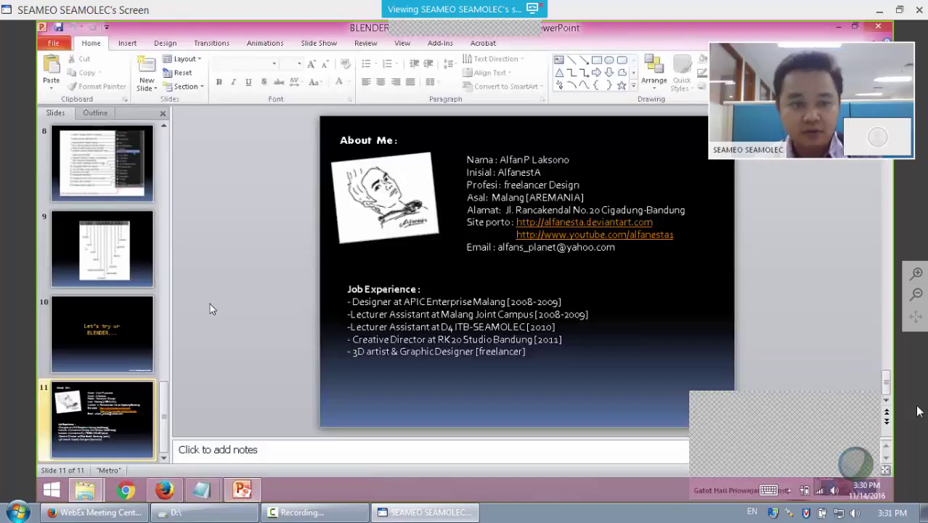
left_click_drag(165, 399, 167, 156)
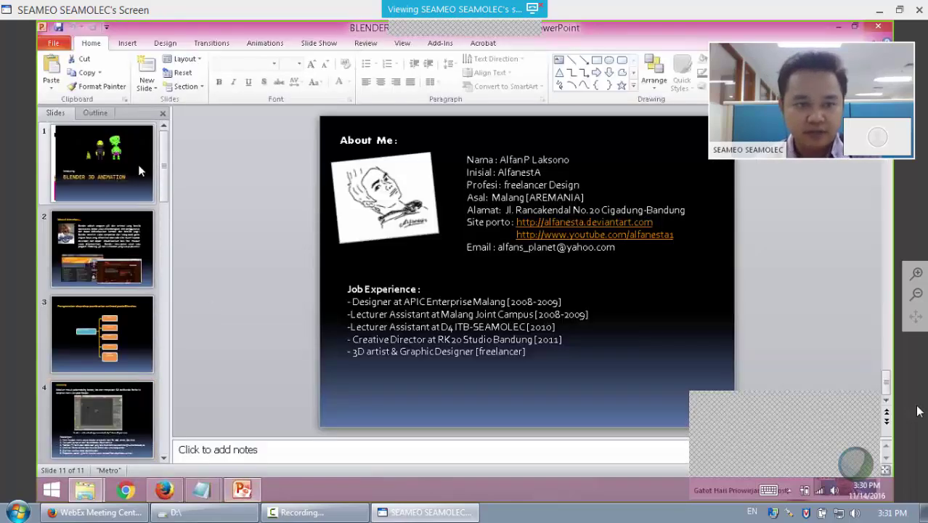
left_click(140, 170)
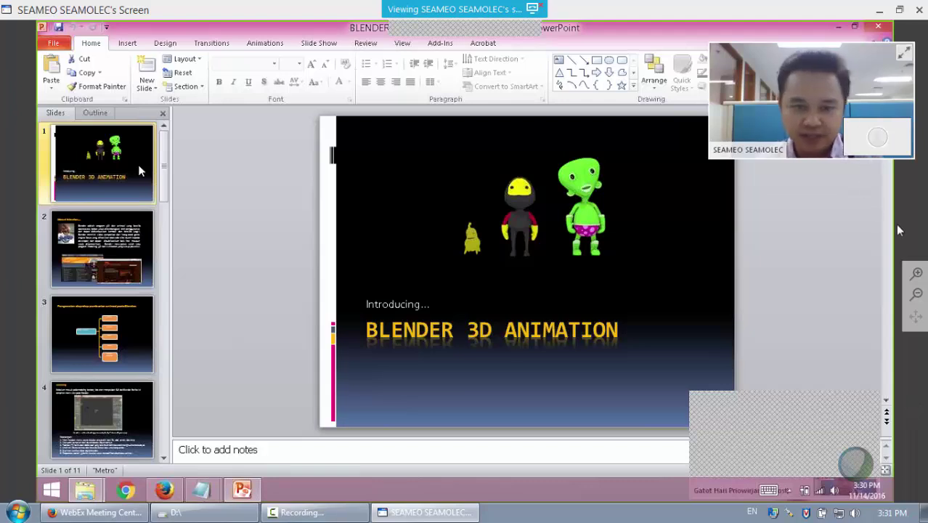
View the presenter's video full screen, exit that view, and leave the full-screen view of the shared desktop.
left_click(906, 53)
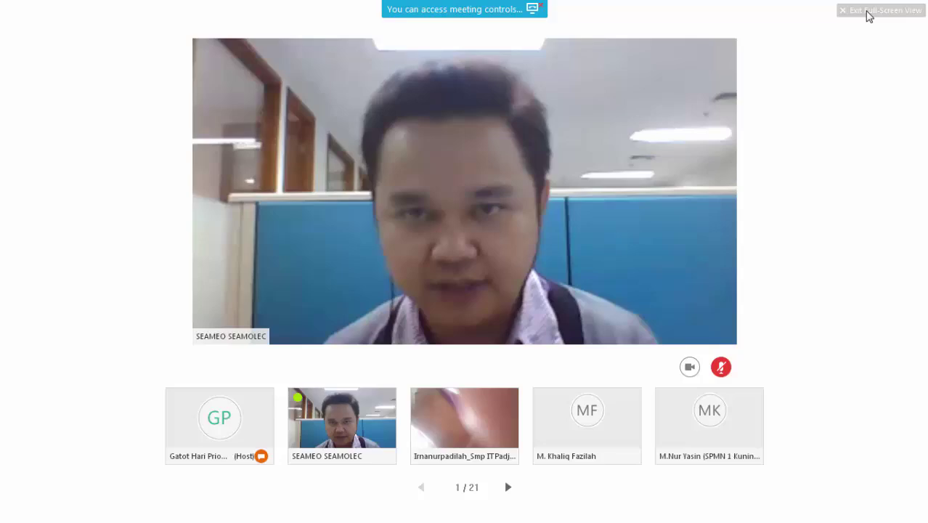
left_click(872, 10)
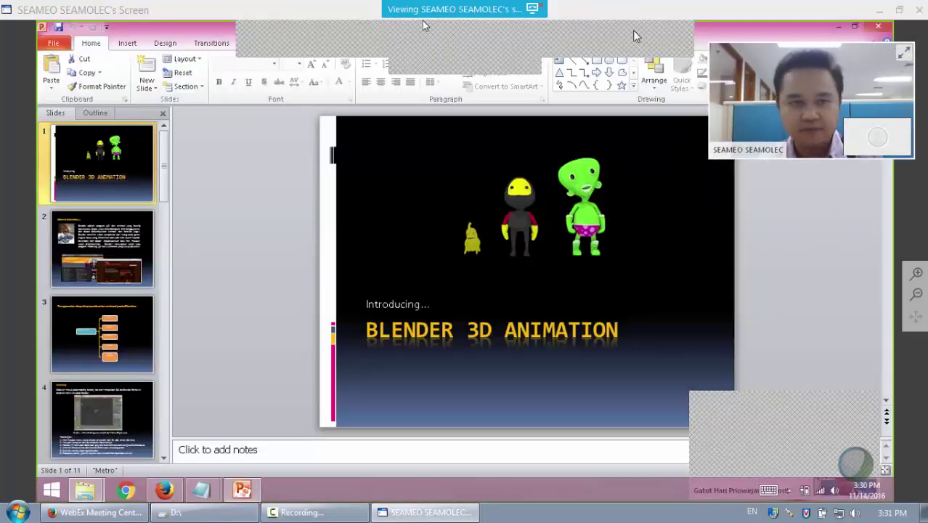
mouse_move(464, 6)
left_click(333, 22)
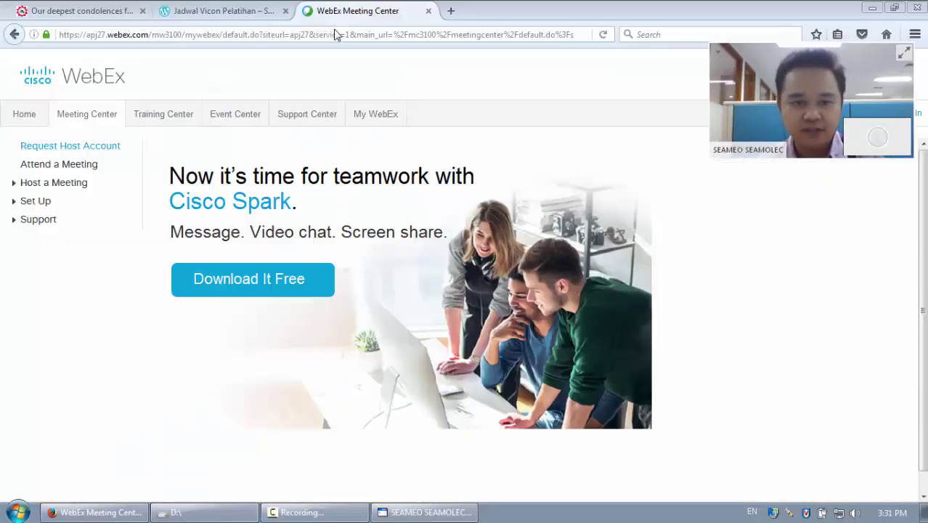
Unmute the own microphone in the Meeting Center participant list and expand the meeting chat.
left_click(792, 51)
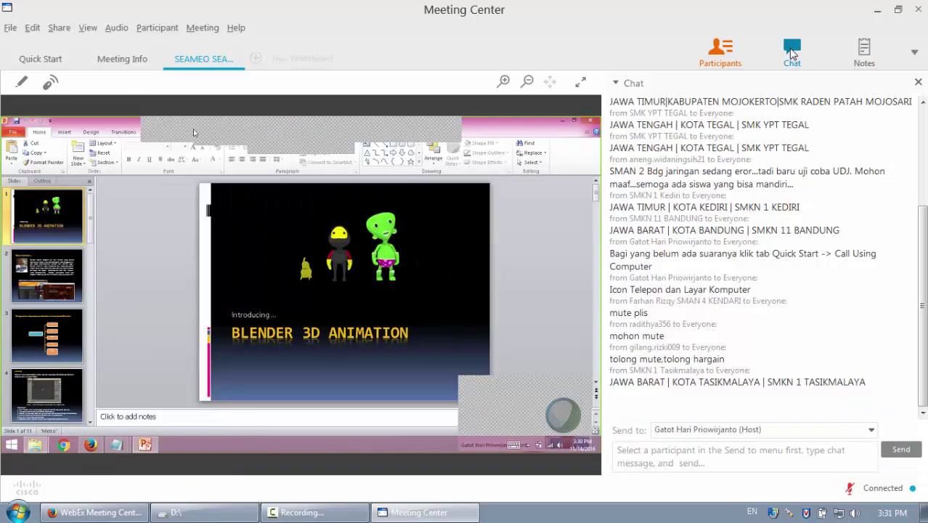
left_click(725, 58)
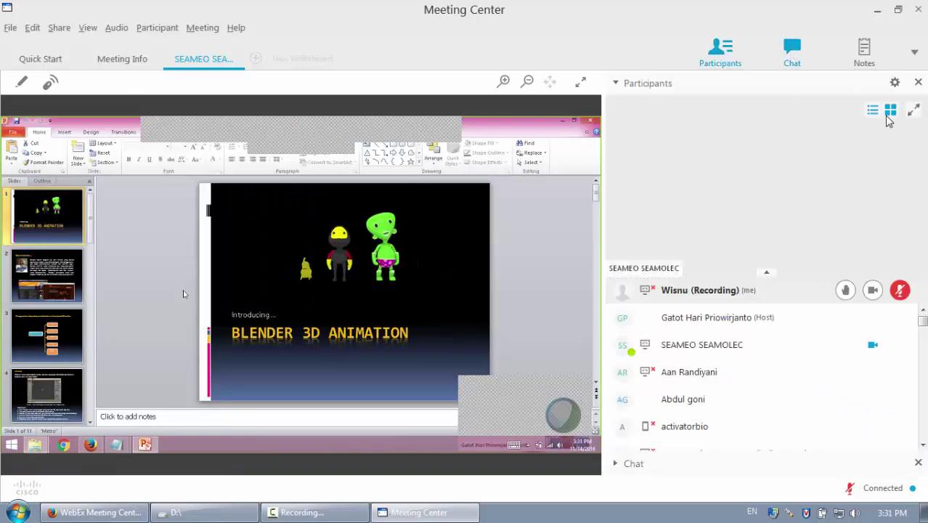
left_click(904, 294)
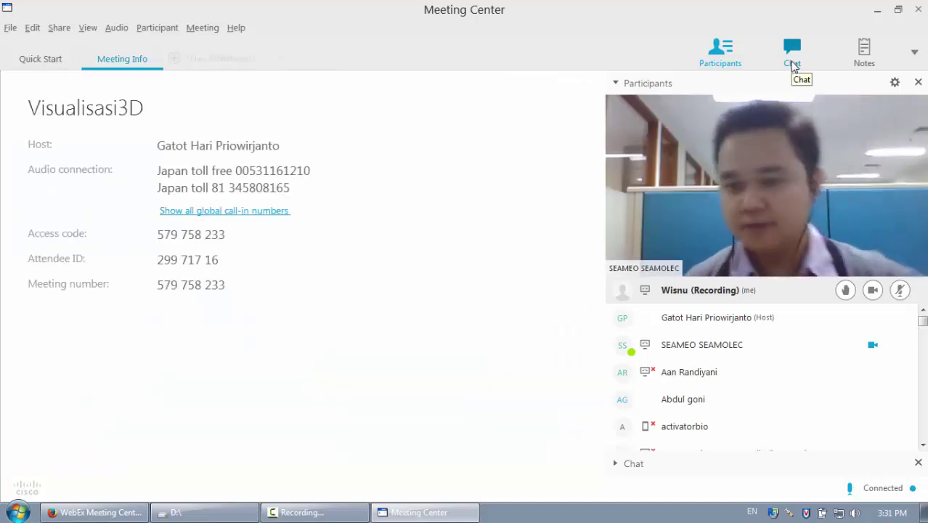
left_click(793, 59)
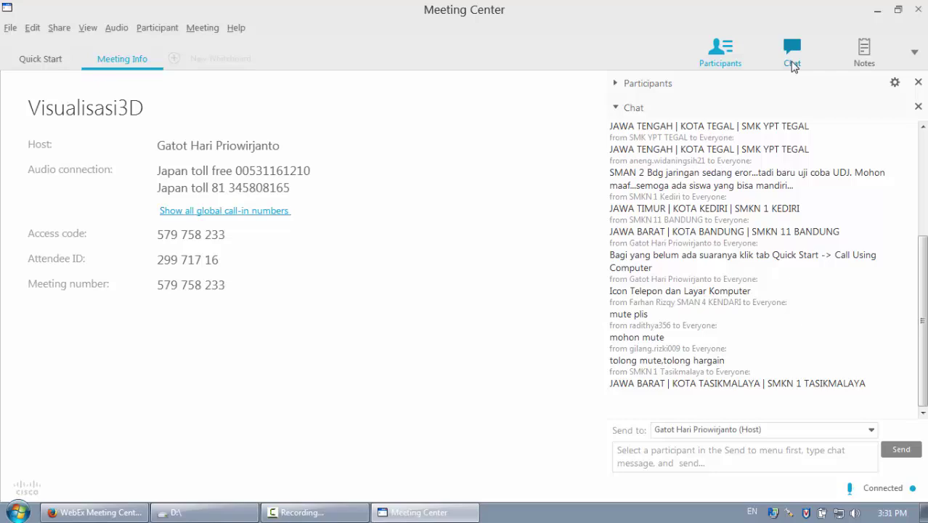
Mute and unmute the own microphone in the participant list, and bring the meeting chat back.
left_click(730, 61)
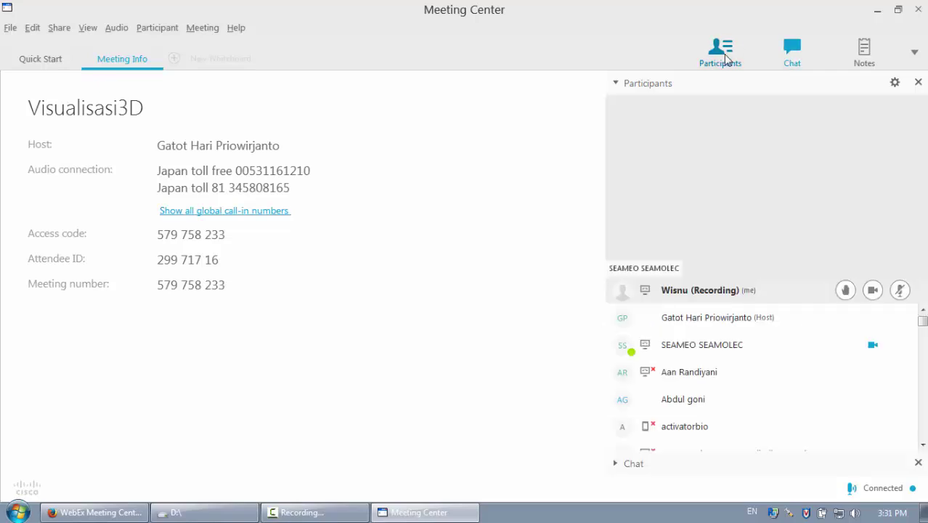
left_click(901, 290)
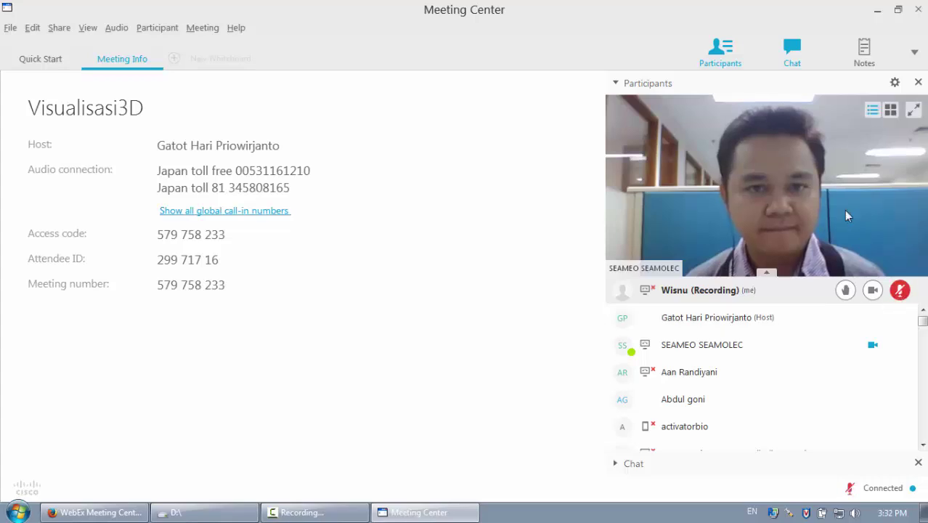
left_click(901, 291)
left_click(793, 51)
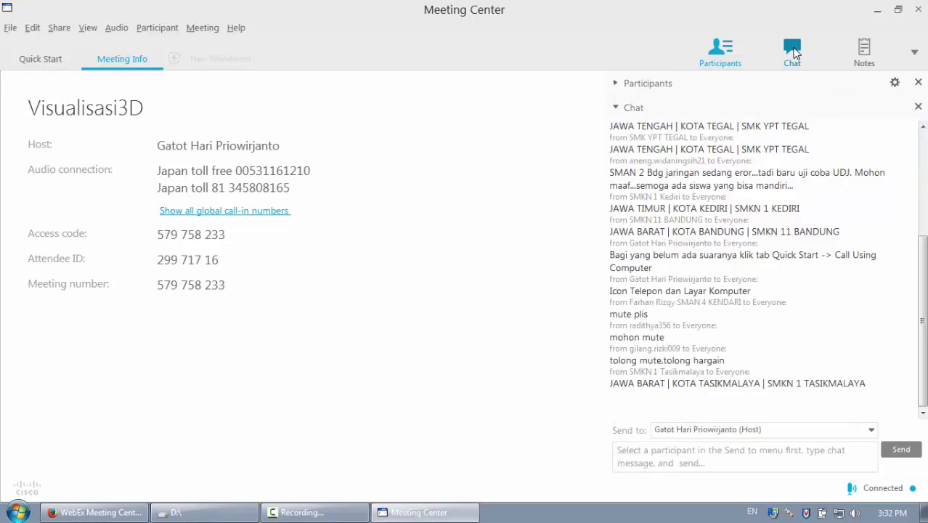
Return to the participant list and toggle the own microphone on and off, leaving it muted.
left_click(731, 51)
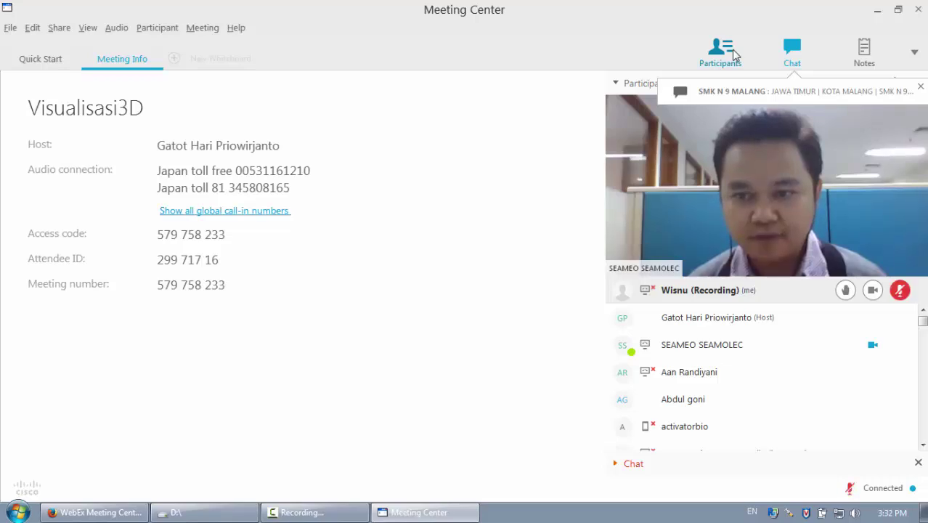
left_click(900, 291)
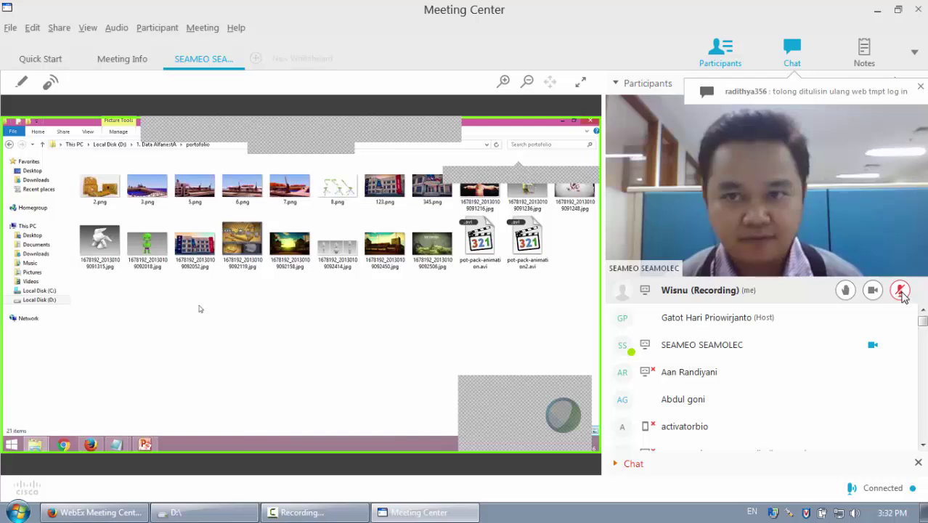
left_click(900, 292)
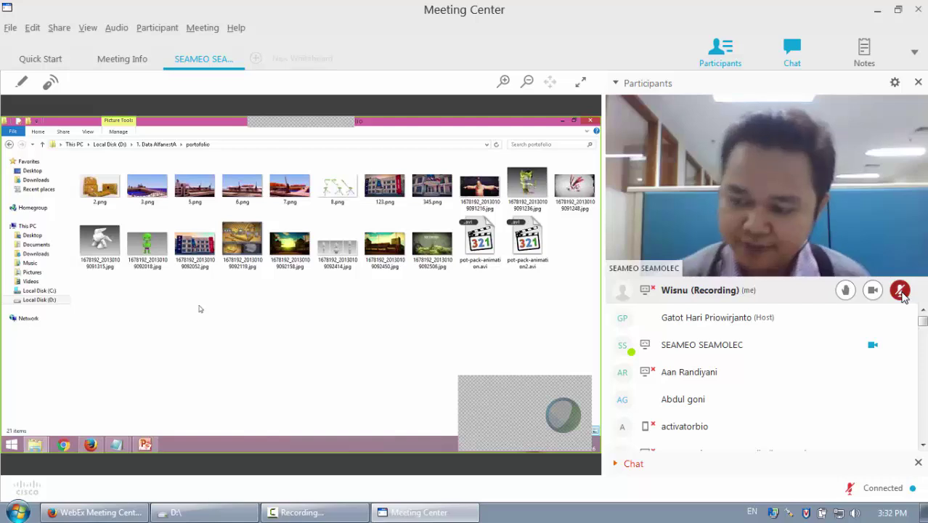
left_click(901, 291)
left_click(901, 291)
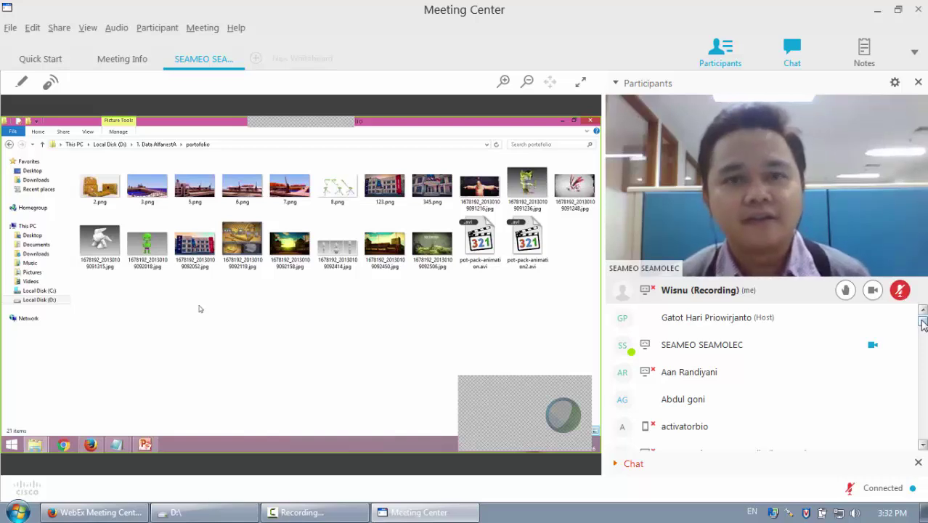
Try scrolling through the participant list, and briefly unmute the own microphone before muting it again.
left_click_drag(922, 320, 923, 430)
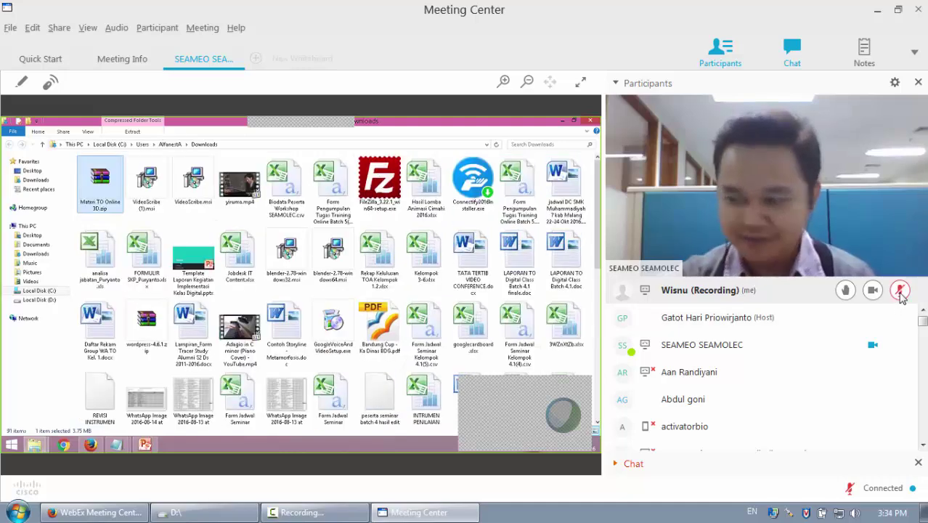
left_click(900, 291)
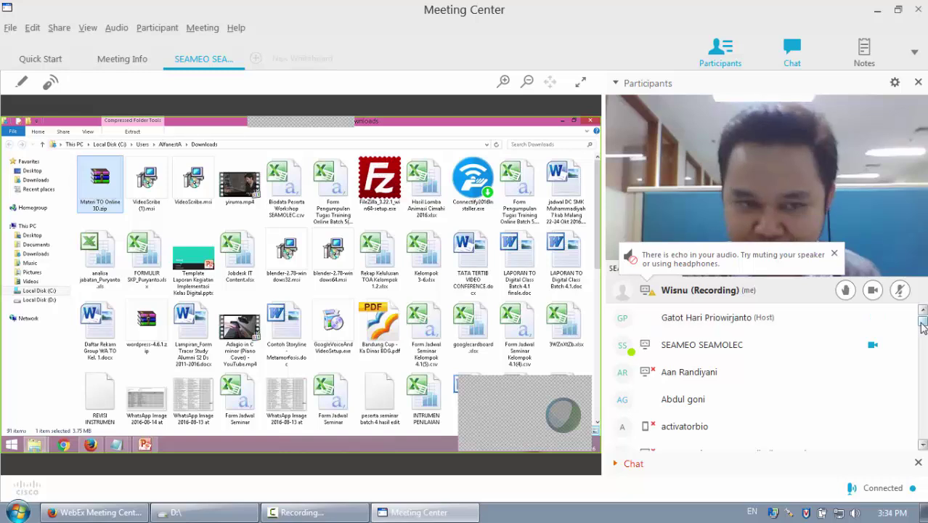
left_click(900, 291)
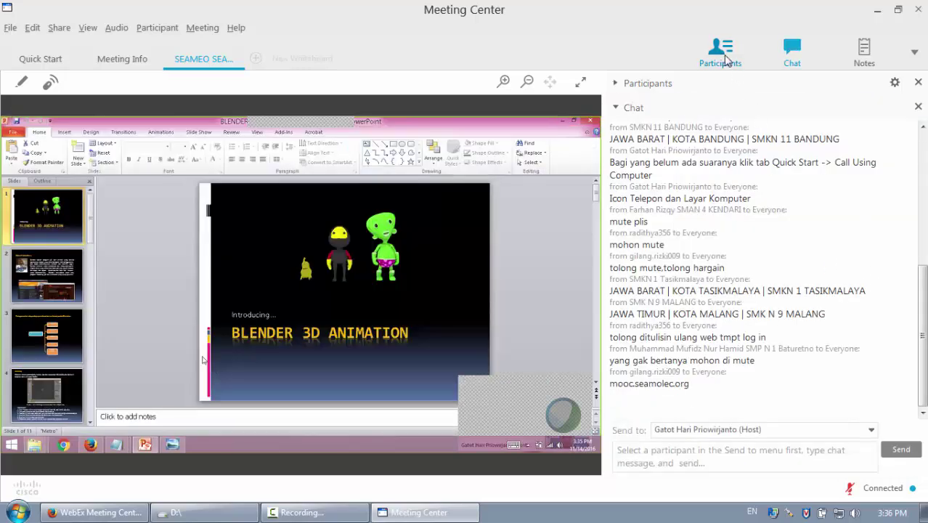
Unmute the own microphone in the participant list and bring up the meeting chat.
left_click(726, 58)
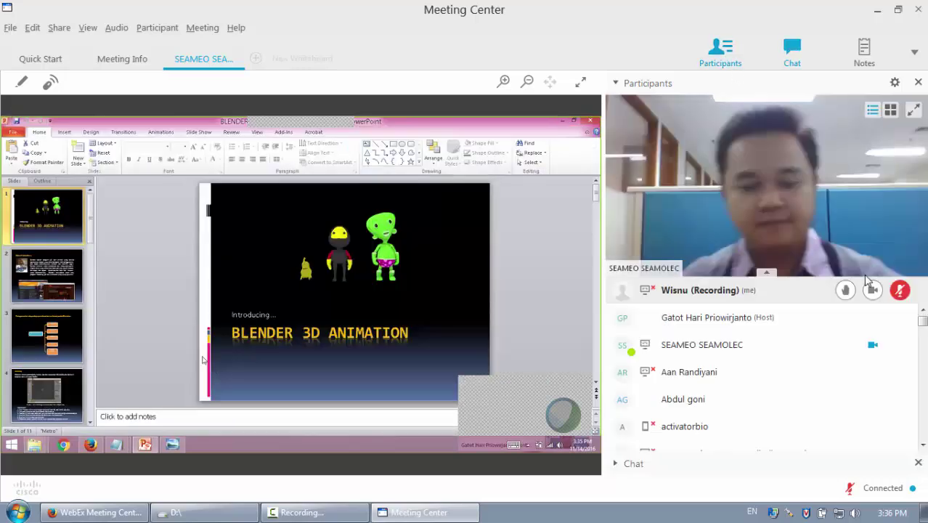
left_click(898, 290)
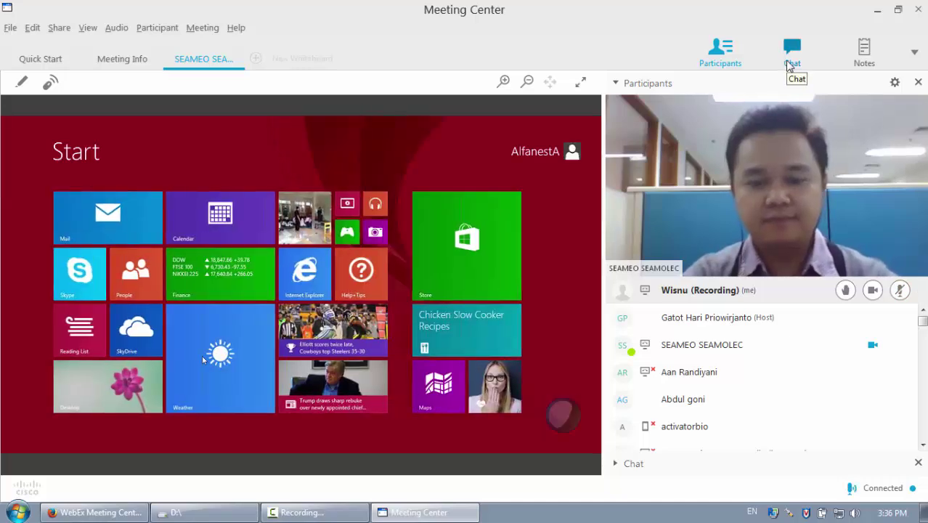
left_click(791, 64)
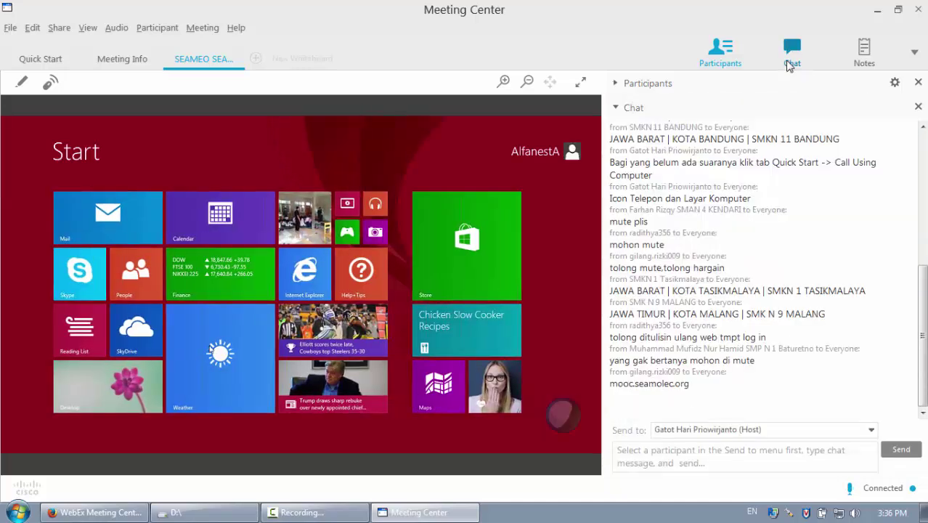
Mute the own microphone again in the participant list and expand the meeting chat.
left_click(724, 53)
left_click(899, 289)
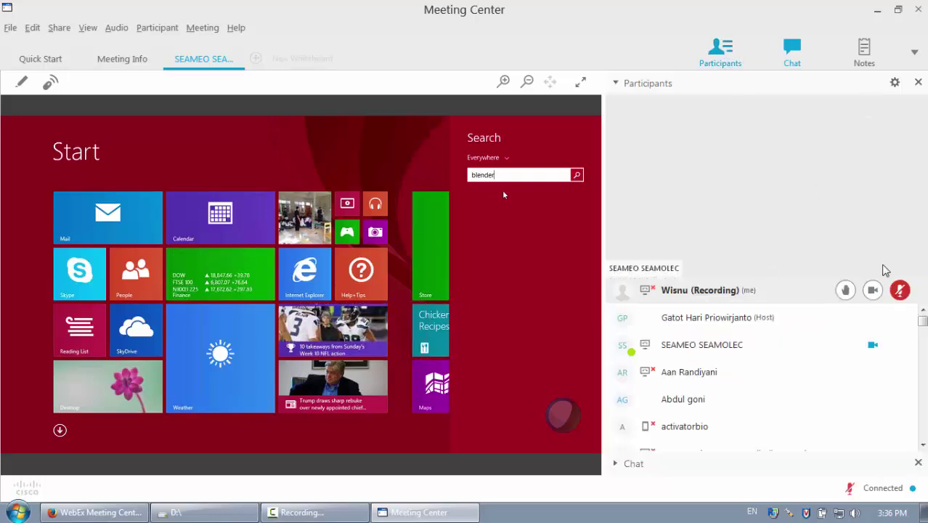
left_click(784, 60)
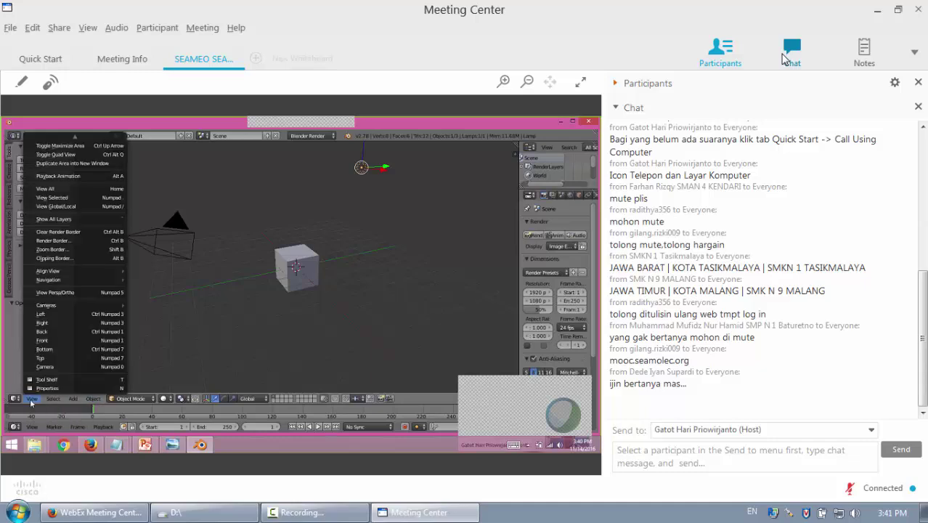
Switch Blender's 3D viewport through the Front, Right, Back, Top and Bottom views in turn.
left_click(53, 341)
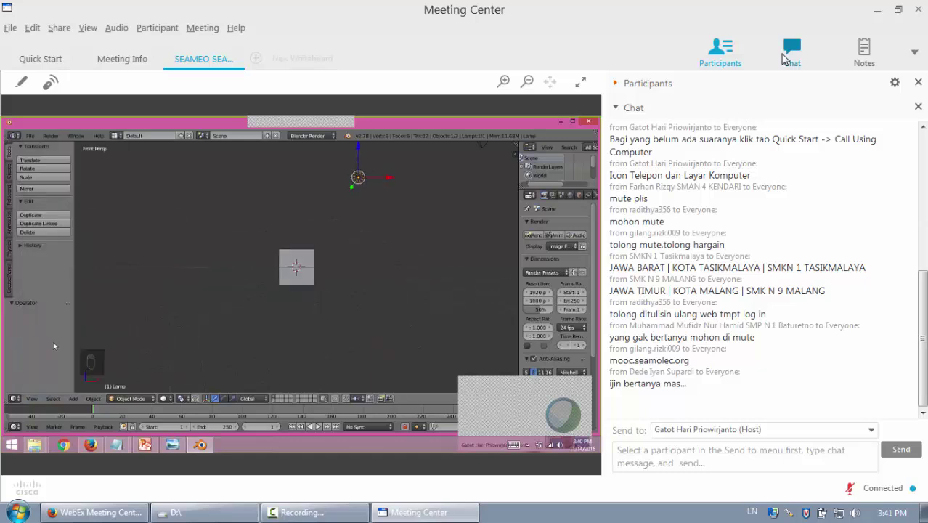
left_click(32, 399)
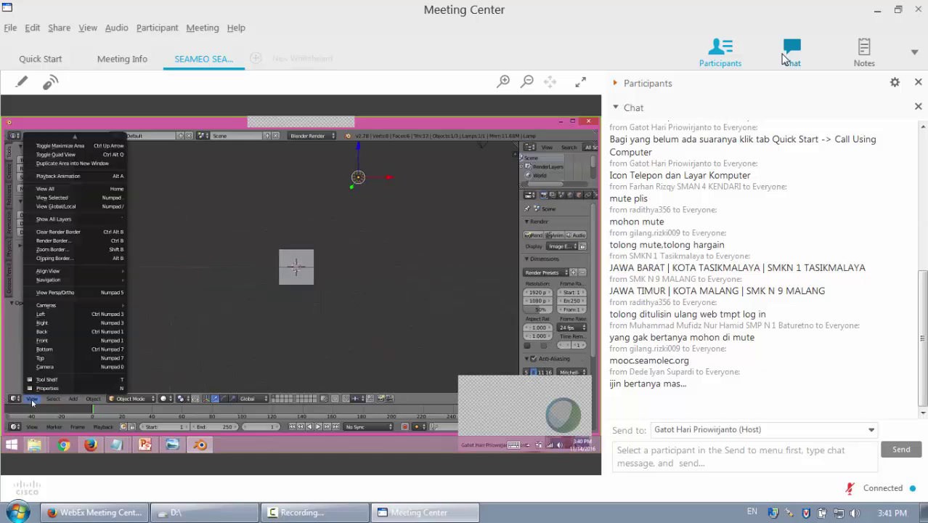
left_click(56, 325)
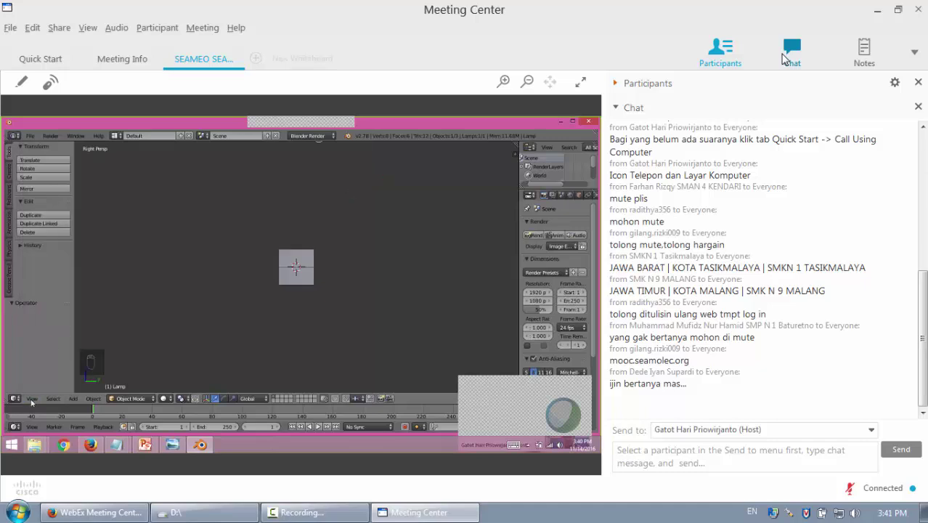
left_click(32, 398)
left_click(52, 333)
left_click(32, 398)
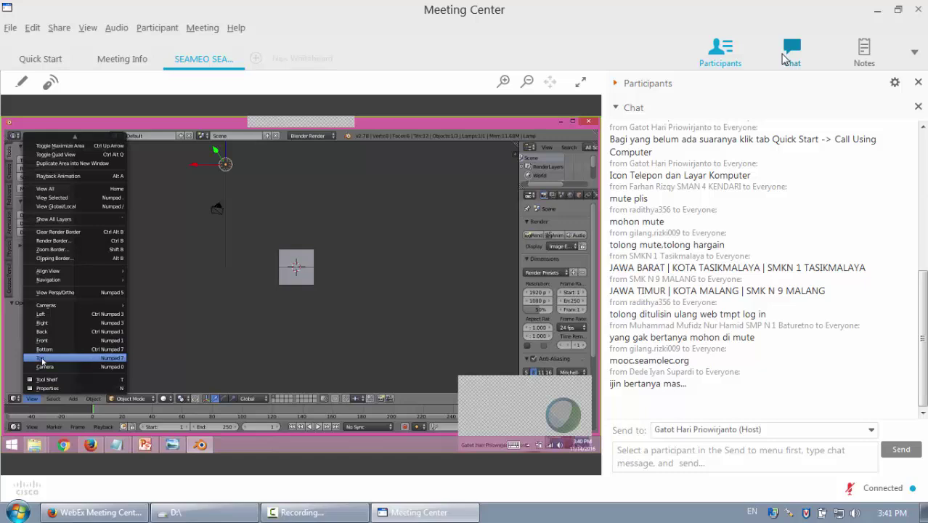
left_click(51, 358)
left_click(32, 399)
left_click(50, 350)
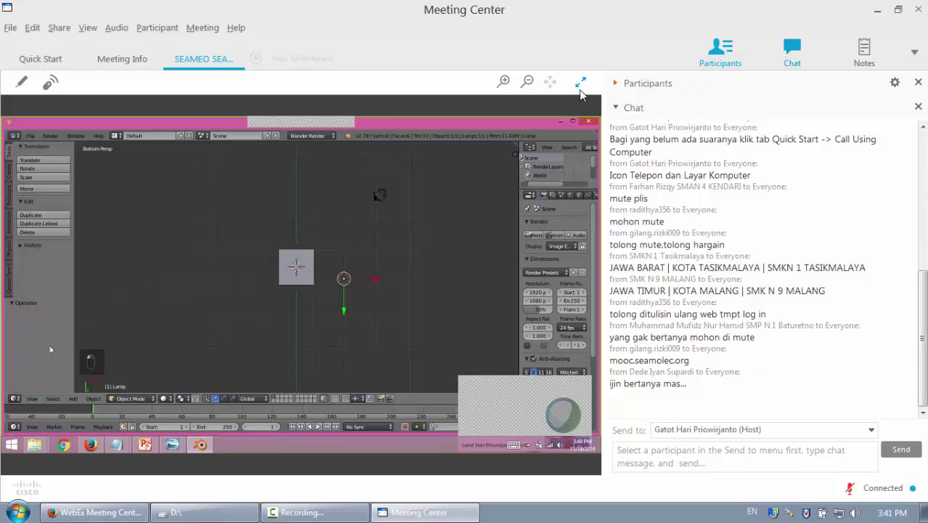
Expand the shared Blender screen to full screen and set the 3D viewport to the Front view.
left_click(581, 82)
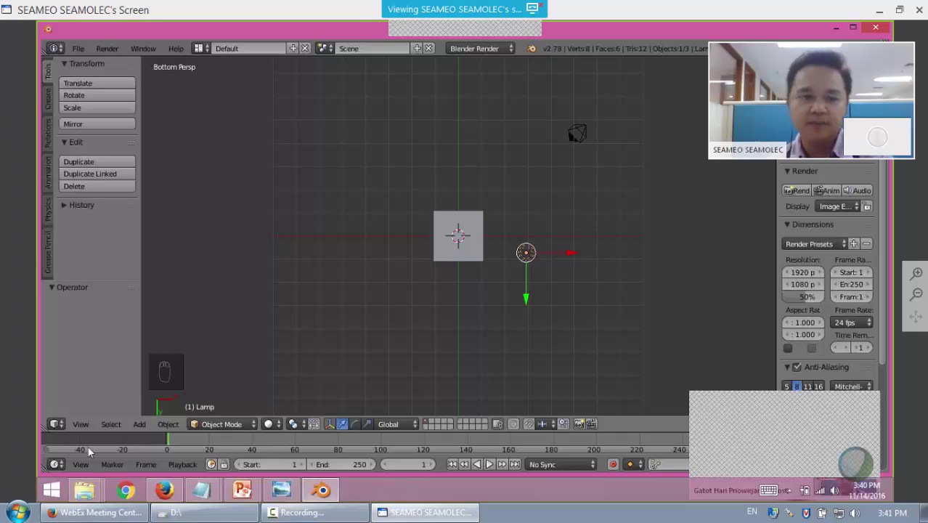
left_click(80, 424)
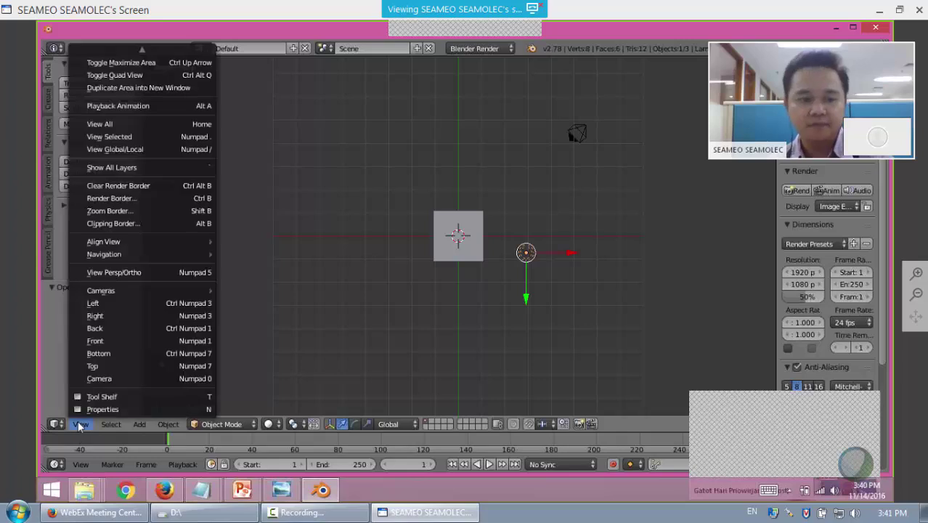
left_click(108, 341)
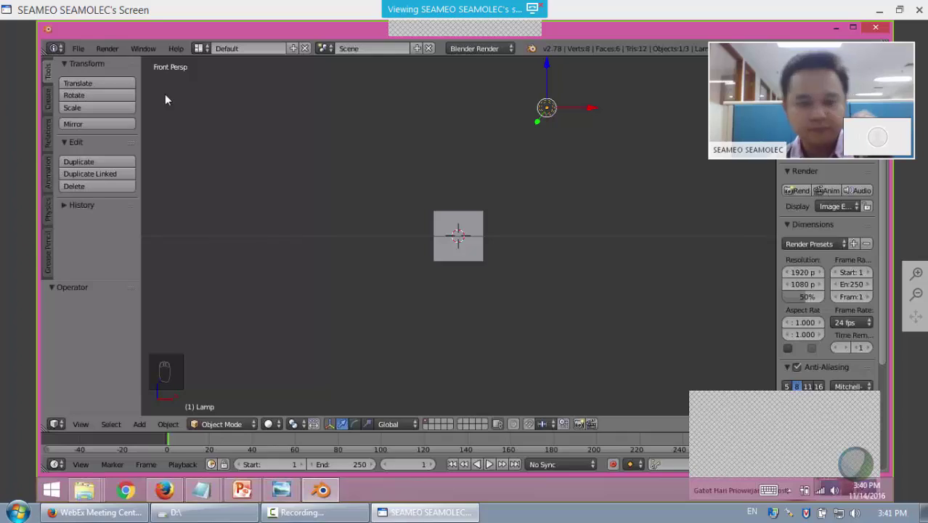
Demonstrate zooming in and out on the cube repeatedly in the Front view.
scroll(426, 234, "down", 2)
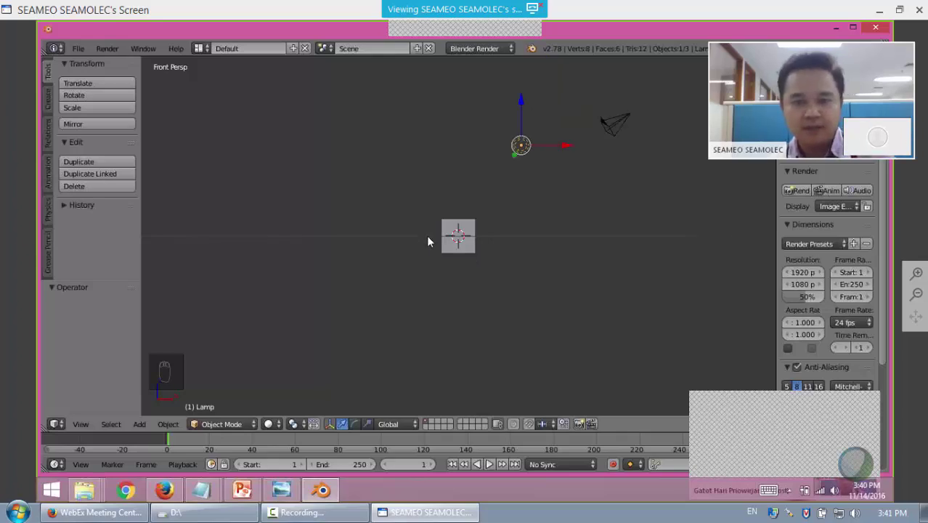
scroll(429, 242, "up", 3)
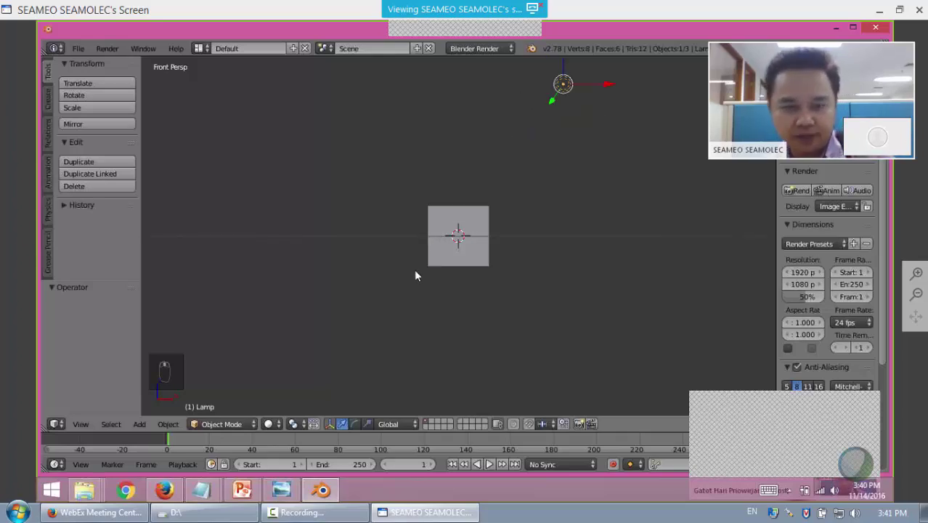
scroll(429, 259, "down", 1)
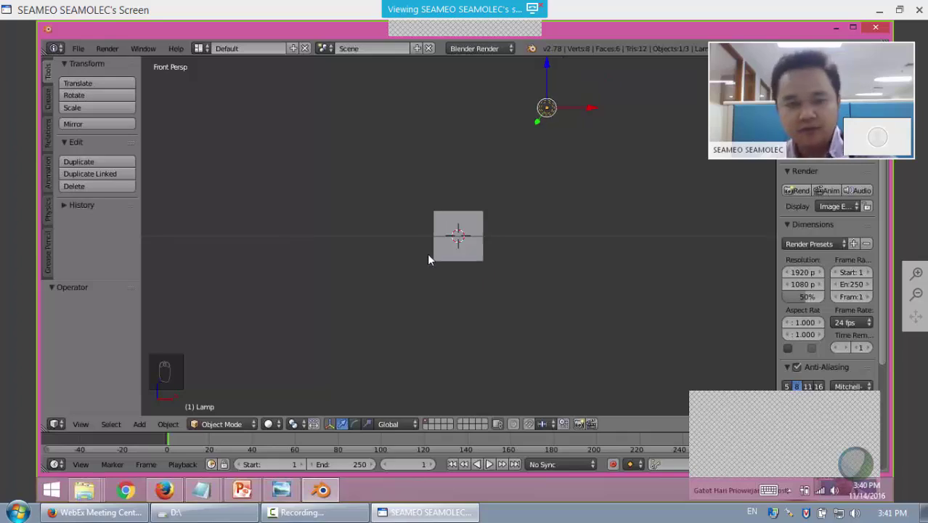
scroll(428, 259, "down", 2)
scroll(429, 260, "up", 5)
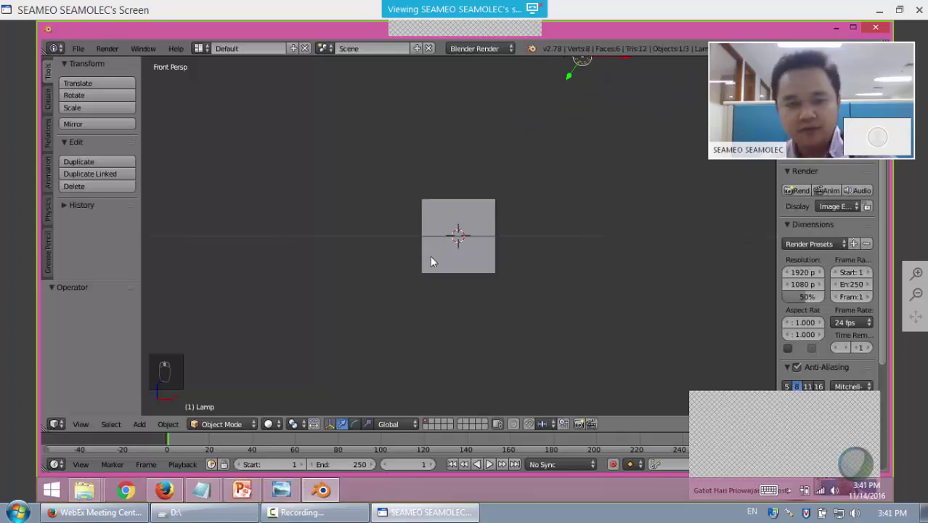
scroll(432, 258, "down", 4)
scroll(432, 259, "up", 7)
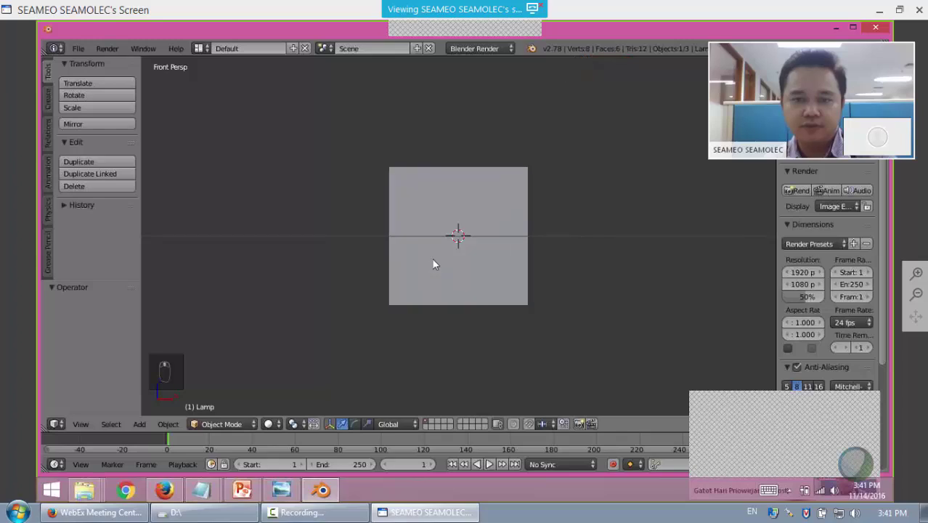
scroll(432, 261, "down", 5)
scroll(432, 262, "up", 4)
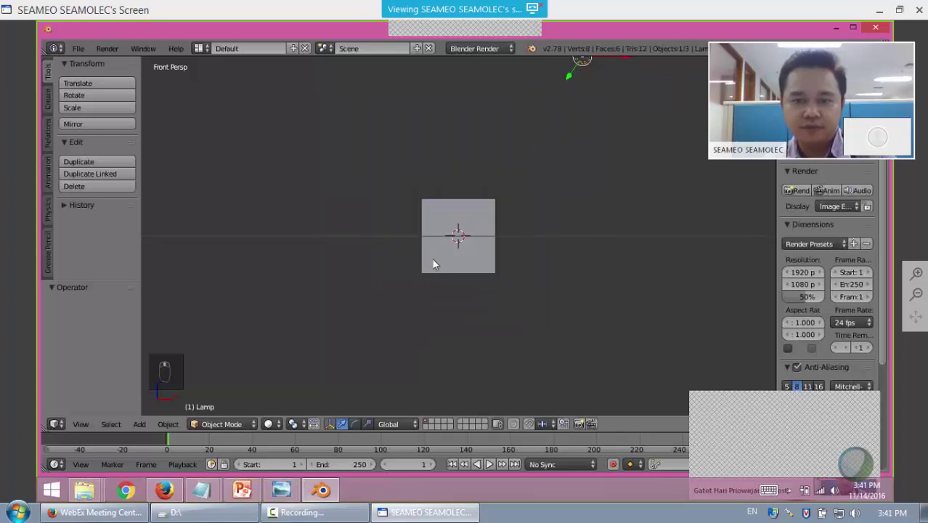
scroll(433, 261, "up", 3)
scroll(433, 262, "down", 5)
scroll(433, 262, "up", 4)
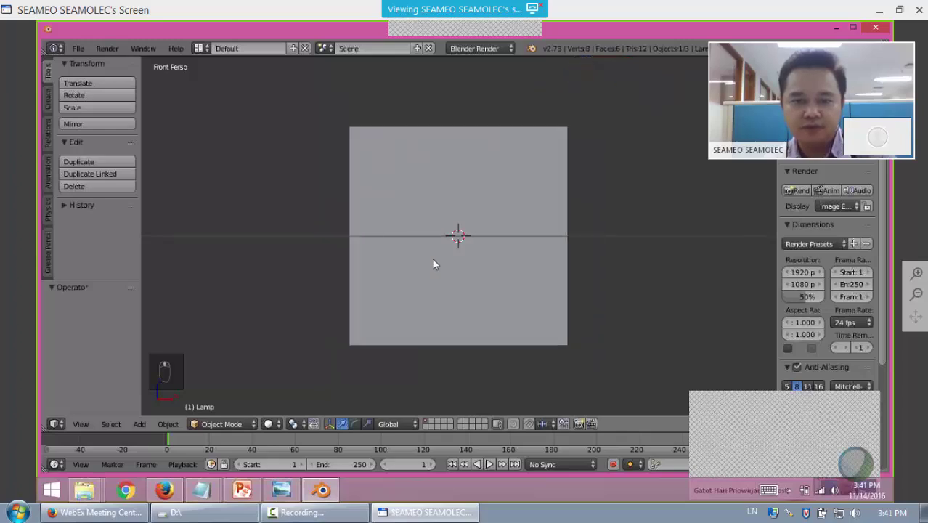
scroll(433, 262, "down", 5)
scroll(446, 243, "down", 2)
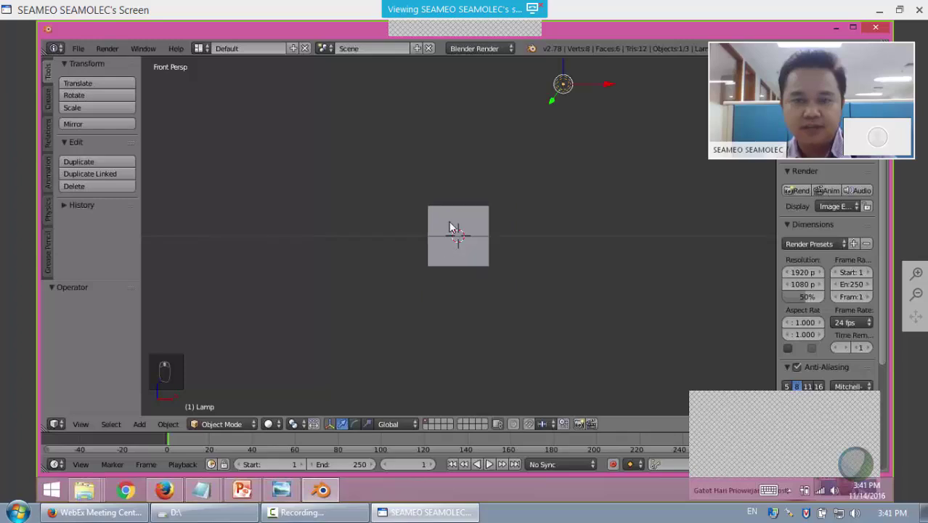
Select the cube and the lamp alternately in the Front view, ending with the lamp selected.
right_click(452, 233)
right_click(559, 99)
right_click(479, 215)
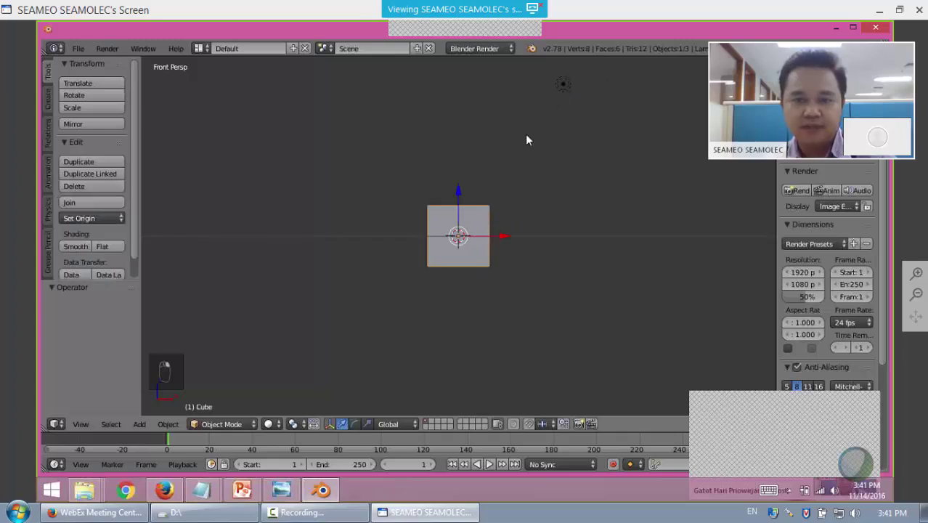
right_click(556, 86)
right_click(464, 210)
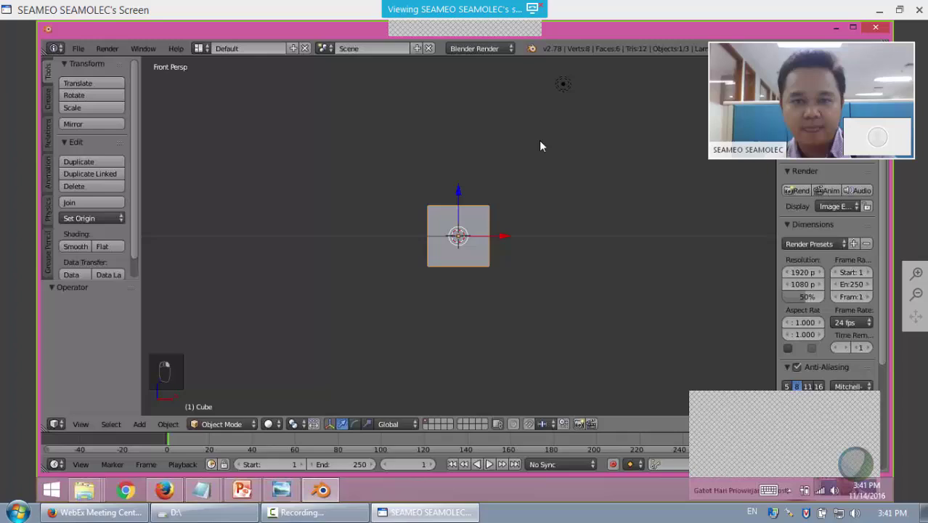
right_click(557, 84)
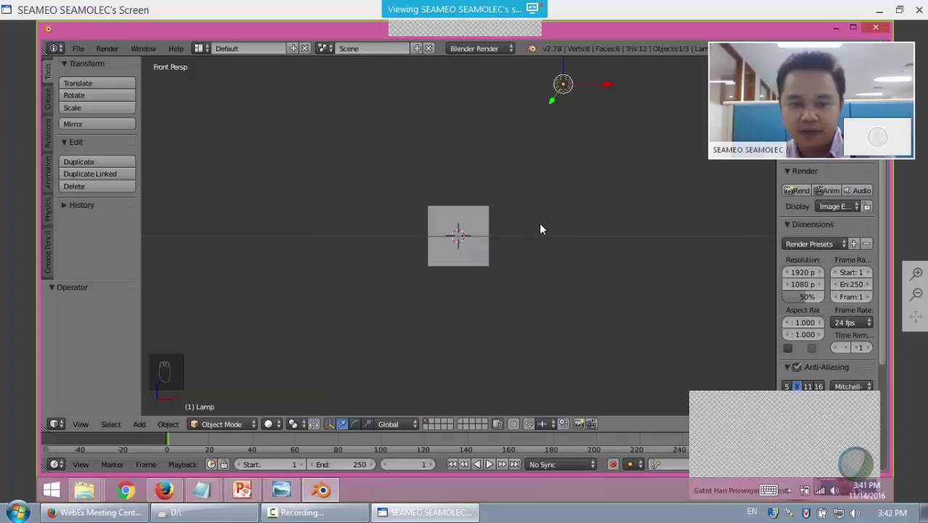
Orbit from the Front view to an angled perspective view and zoom out to show the whole scene.
middle_click_drag(540, 225, 431, 257)
scroll(483, 276, "down", 4)
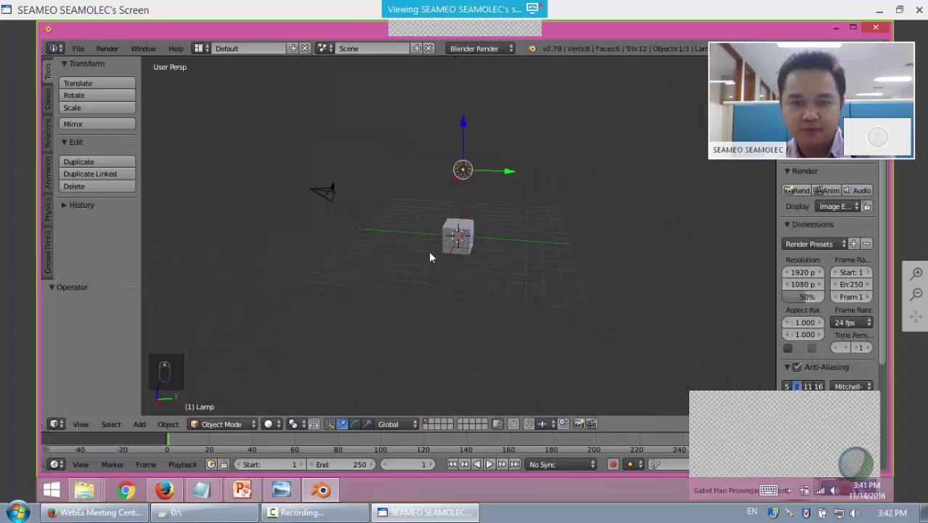
Orbit around the cube in perspective and zoom in and out to view it from several sides.
scroll(430, 256, "up", 5)
middle_click_drag(589, 250, 209, 372)
key("ctrl")
key("ctrl")
key("ctrl")
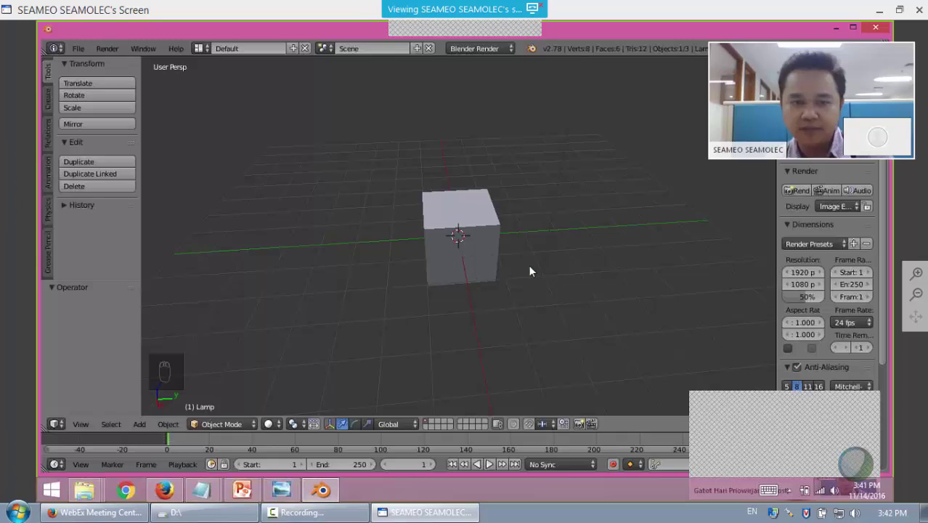
middle_click_drag(471, 276, 484, 243)
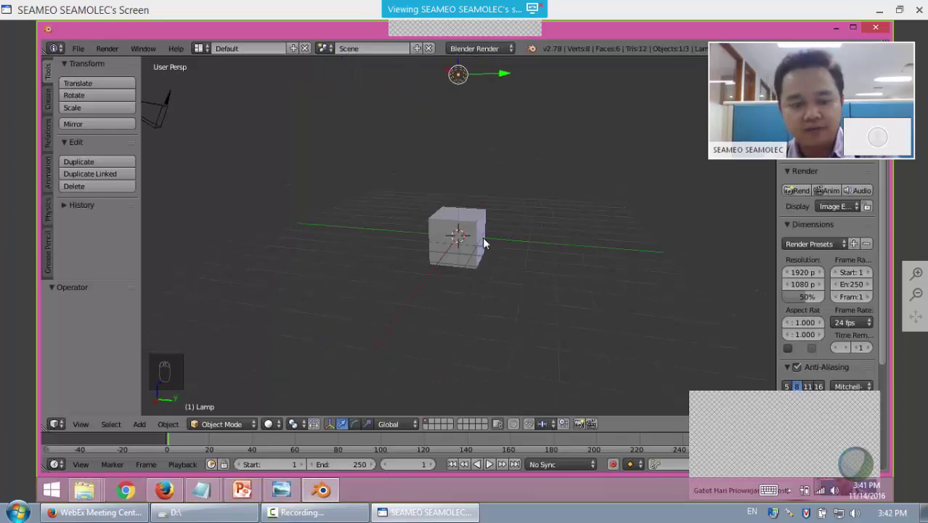
scroll(483, 239, "up", 3)
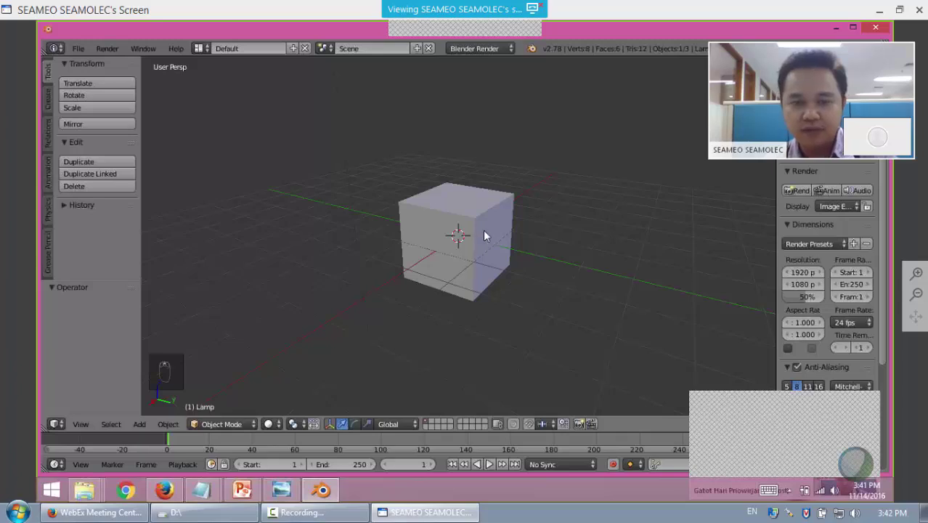
middle_click_drag(381, 272, 442, 238)
scroll(441, 239, "down", 3)
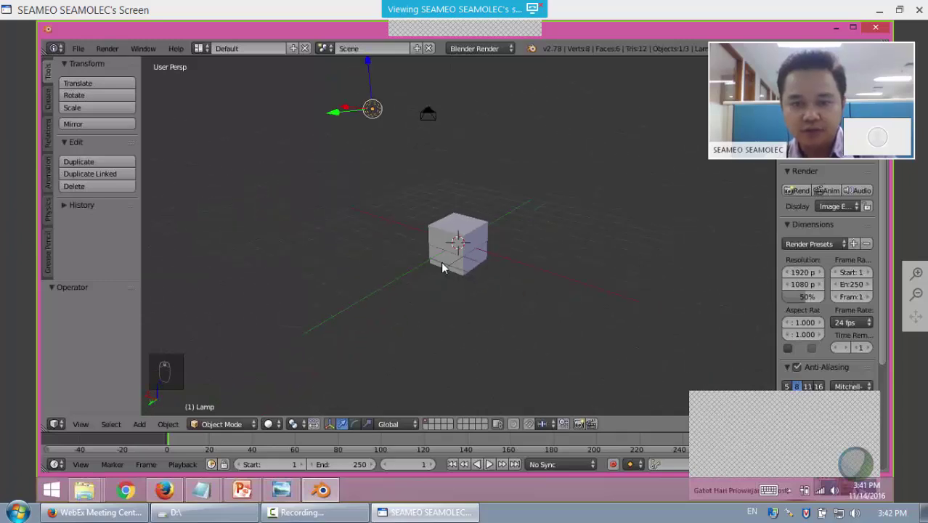
Demonstrate zooming toward and away from the cube, and orbit to view its other faces.
scroll(445, 265, "up", 3)
scroll(446, 272, "up", 3)
scroll(445, 272, "down", 3)
scroll(447, 269, "up", 2)
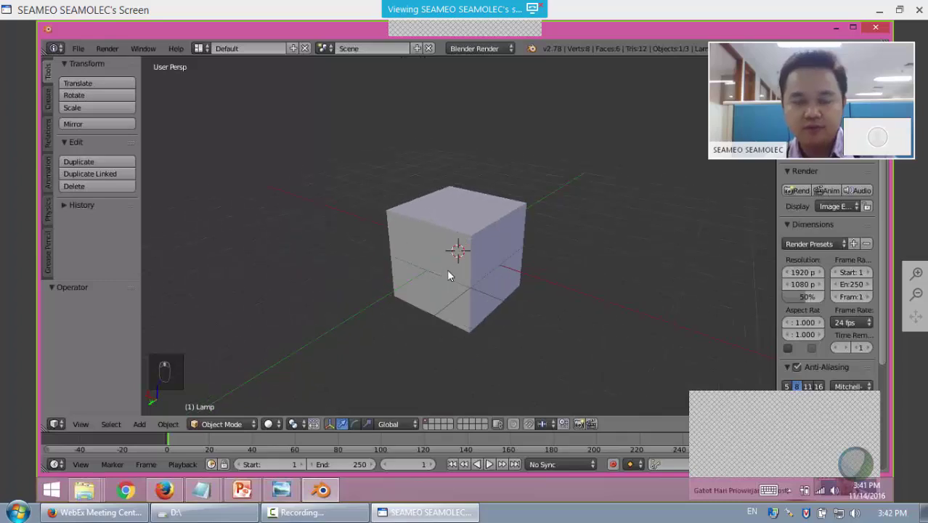
scroll(447, 269, "down", 3)
middle_click_drag(447, 269, 583, 247)
scroll(536, 263, "up", 3)
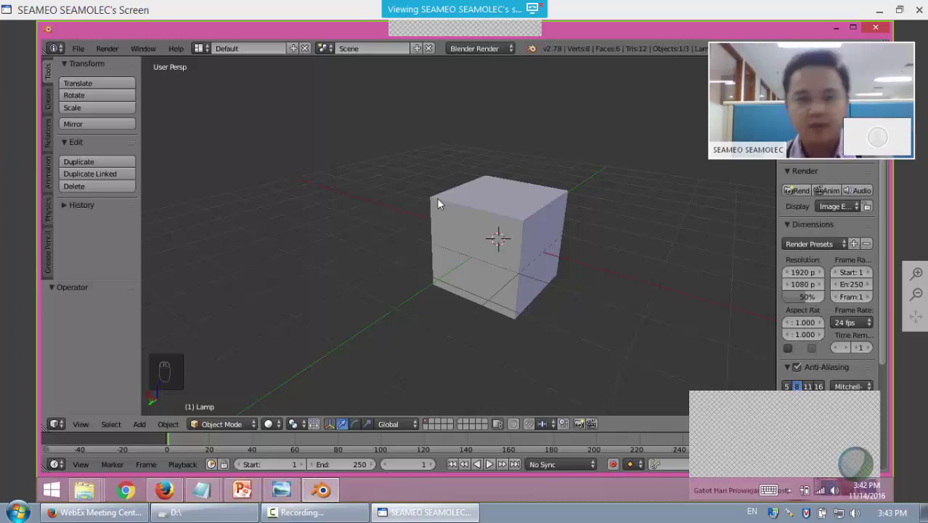
middle_click_drag(438, 199, 452, 244)
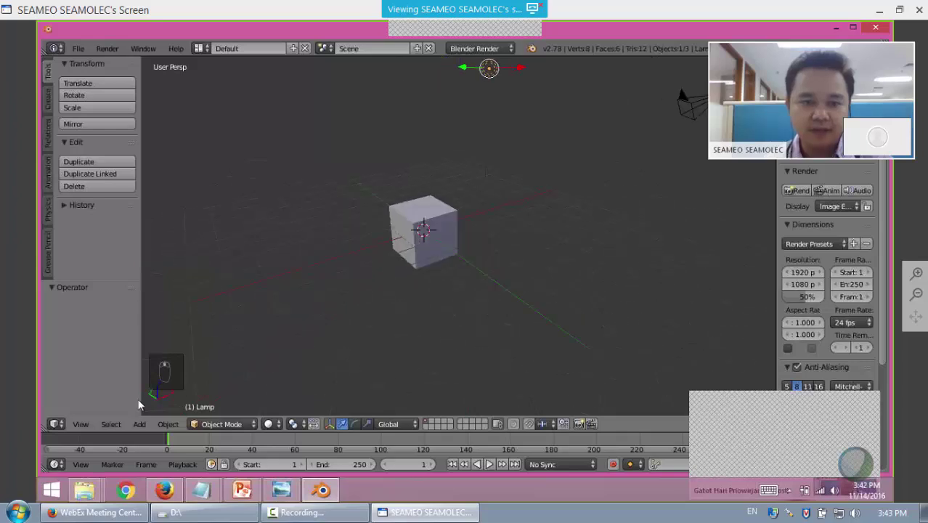
Show the Top view and the Front view, and orbit to an angled perspective of the whole scene.
left_click(81, 424)
left_click(93, 366)
left_click(81, 423)
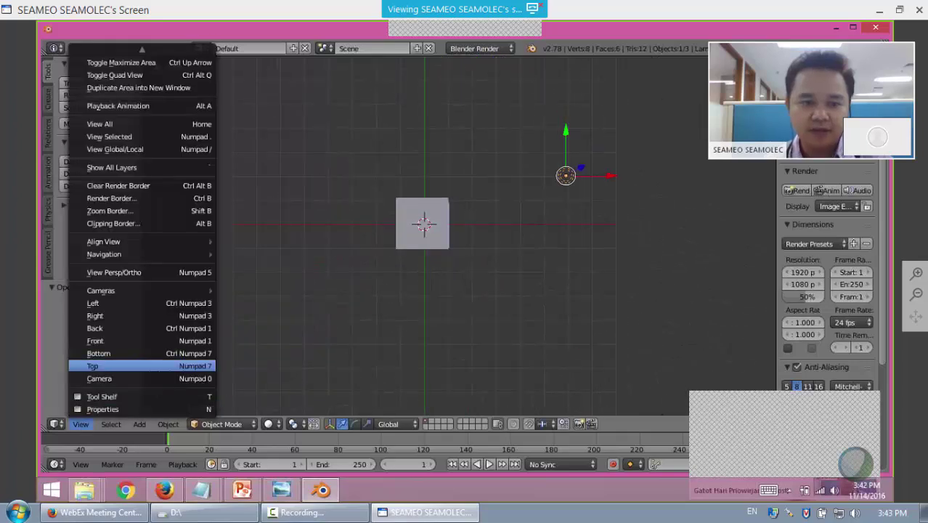
left_click(109, 343)
middle_click_drag(421, 290, 256, 171)
Demonstrate object selection by alternating between the camera, cube and lamp, ending with the camera selected.
right_click(256, 170)
right_click(459, 204)
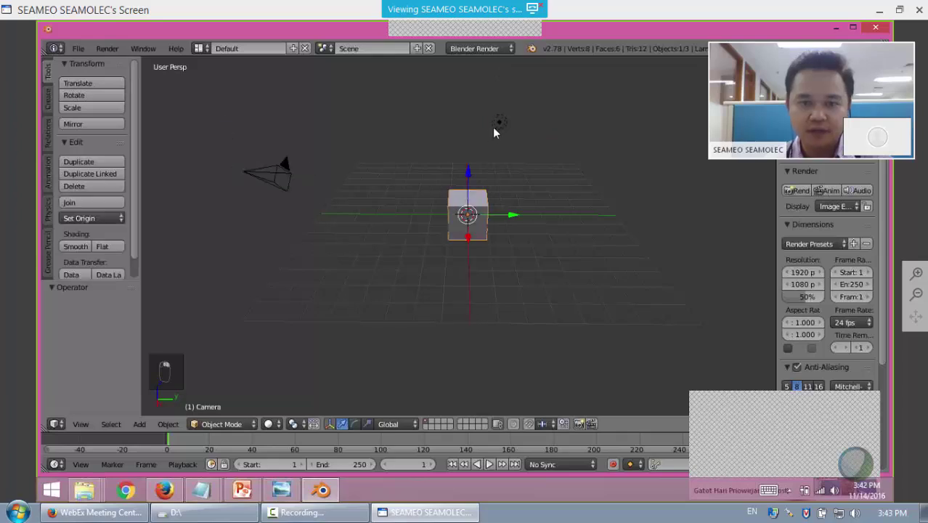
right_click(497, 123)
right_click(467, 212)
right_click(282, 181)
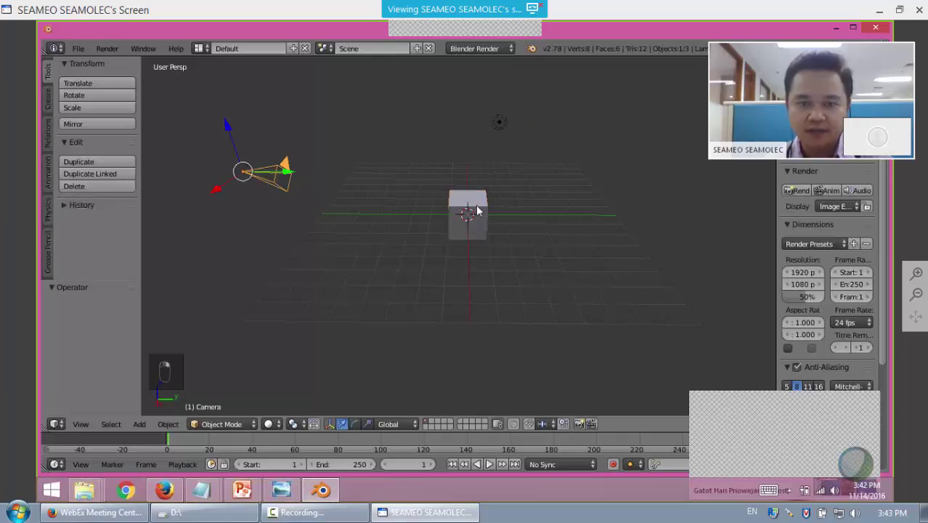
right_click(479, 208)
right_click(497, 127)
right_click(465, 209)
right_click(282, 177)
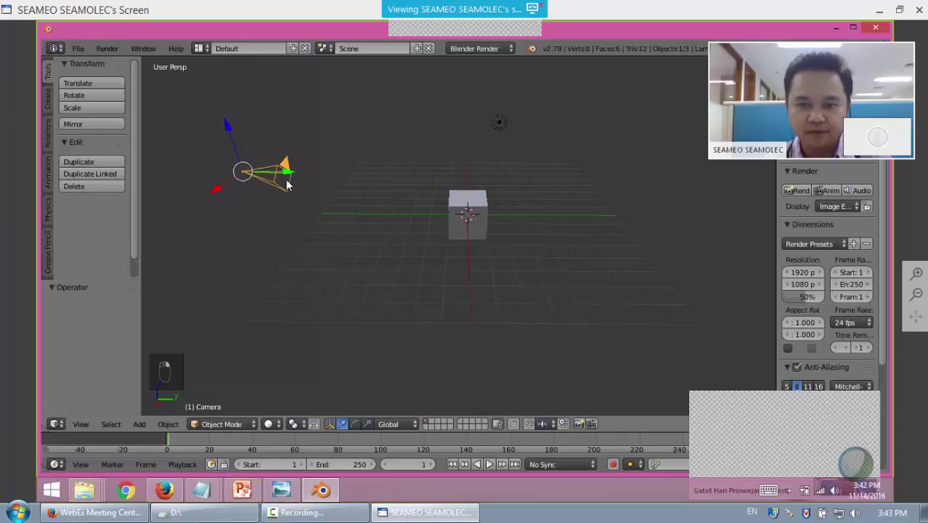
Select the cube in an angled perspective view.
middle_click_drag(407, 257, 450, 258)
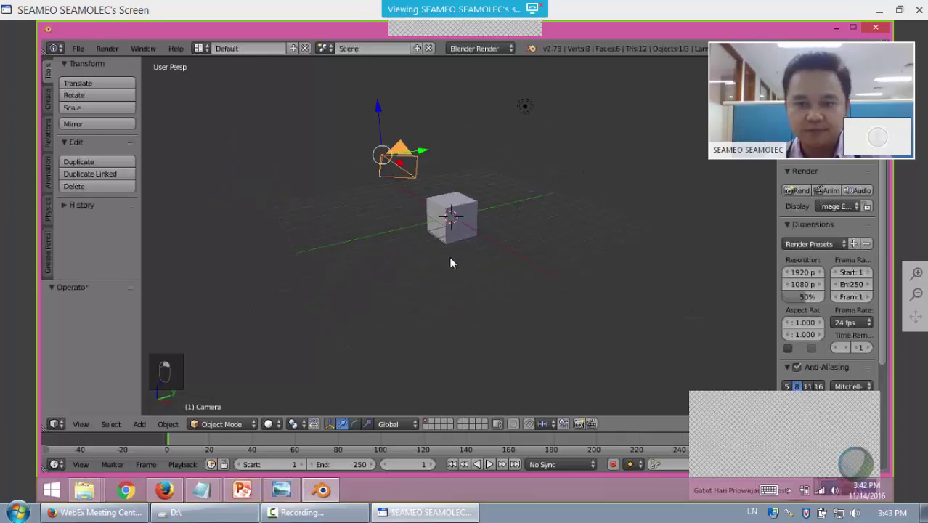
scroll(450, 259, "up", 3)
mouse_move(417, 304)
middle_mouse_down()
mouse_move(382, 300)
mouse_move(407, 295)
middle_mouse_up()
right_click(514, 207)
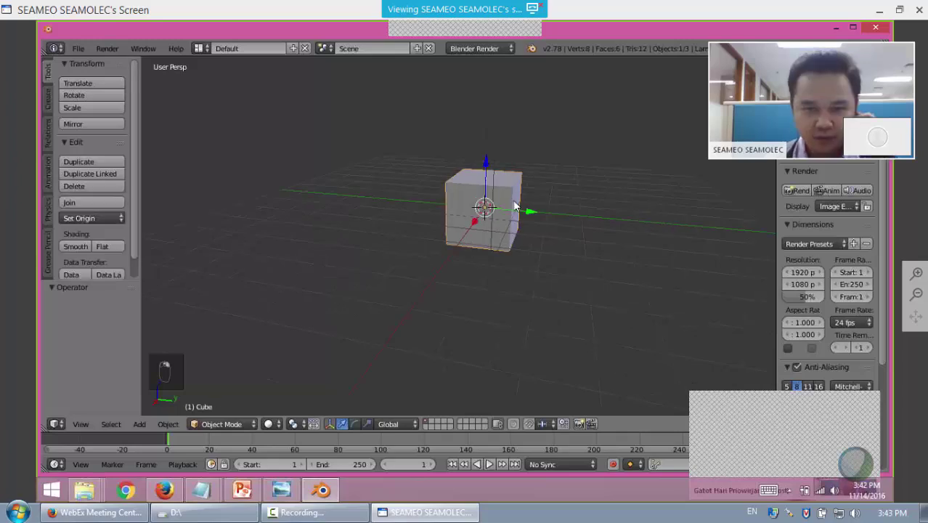
Demonstrate repeated zooming in and out on the selected cube from different perspective angles.
scroll(516, 238, "down", 1)
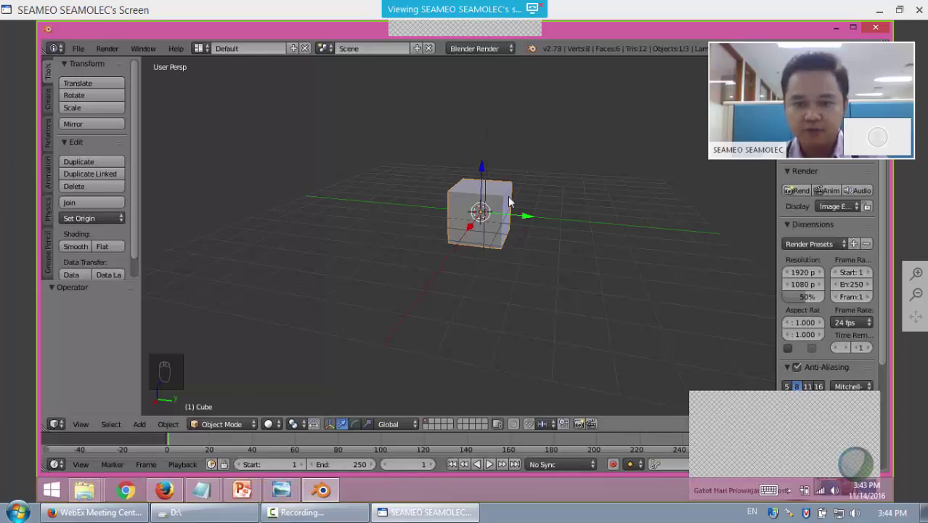
middle_click_drag(375, 213, 477, 248)
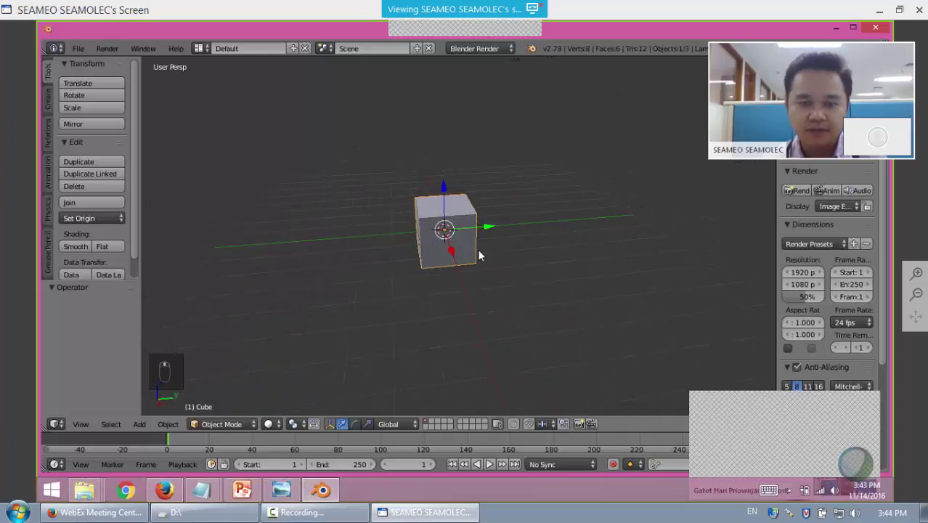
scroll(482, 252, "up", 4)
middle_click_drag(531, 259, 486, 259)
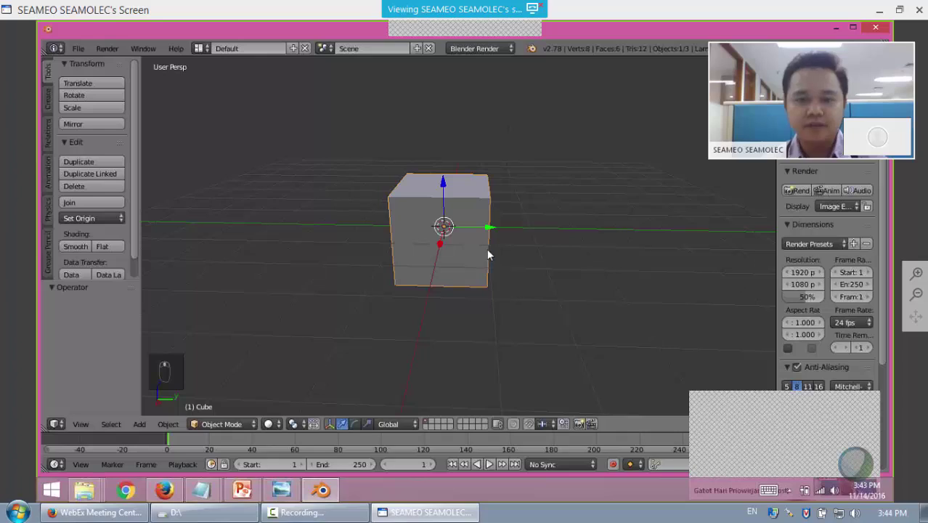
scroll(488, 254, "down", 5)
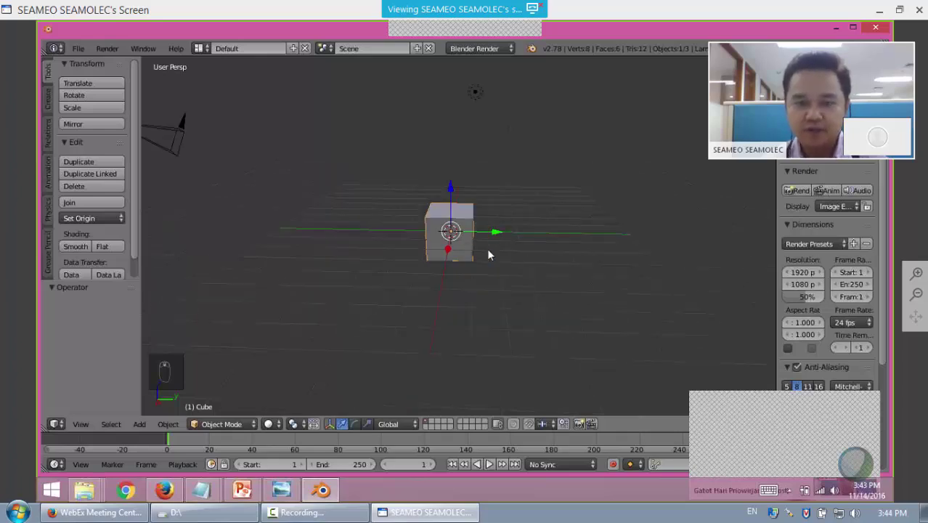
scroll(488, 255, "up", 2)
scroll(488, 254, "down", 1)
scroll(488, 254, "up", 1)
scroll(488, 251, "up", 4)
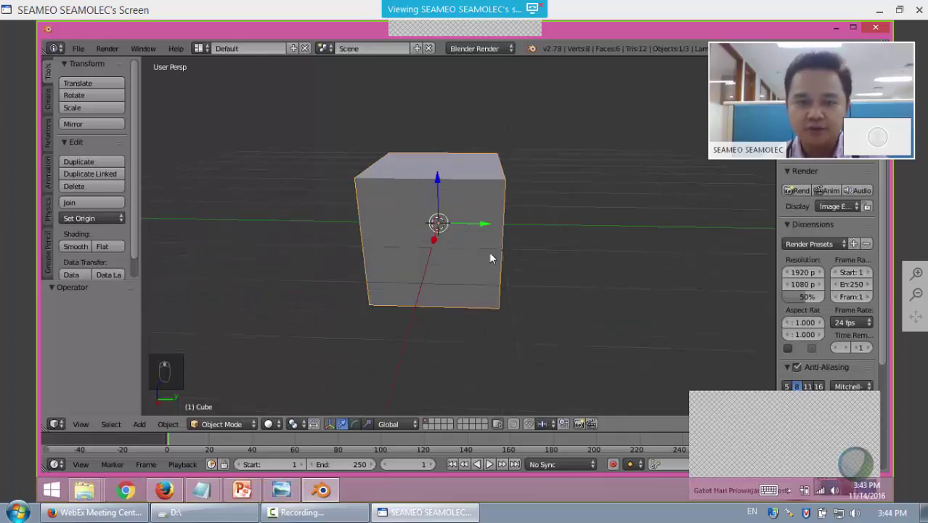
scroll(489, 251, "down", 6)
scroll(489, 252, "up", 5)
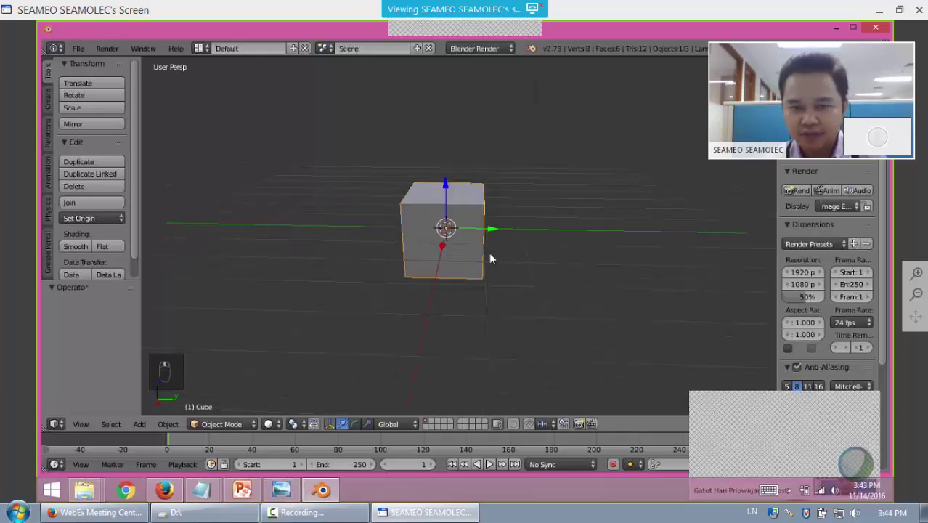
Orbit around the selected cube to examine its faces and its red, green and blue axis arrows.
scroll(493, 254, "down", 2)
middle_click_drag(577, 230, 353, 191)
middle_click_drag(286, 185, 741, 227)
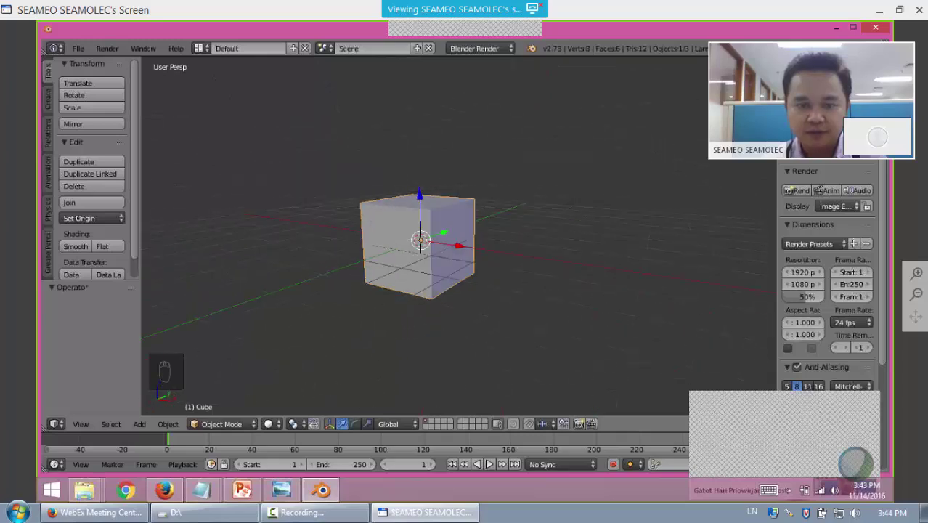
middle_click_drag(580, 213, 486, 296)
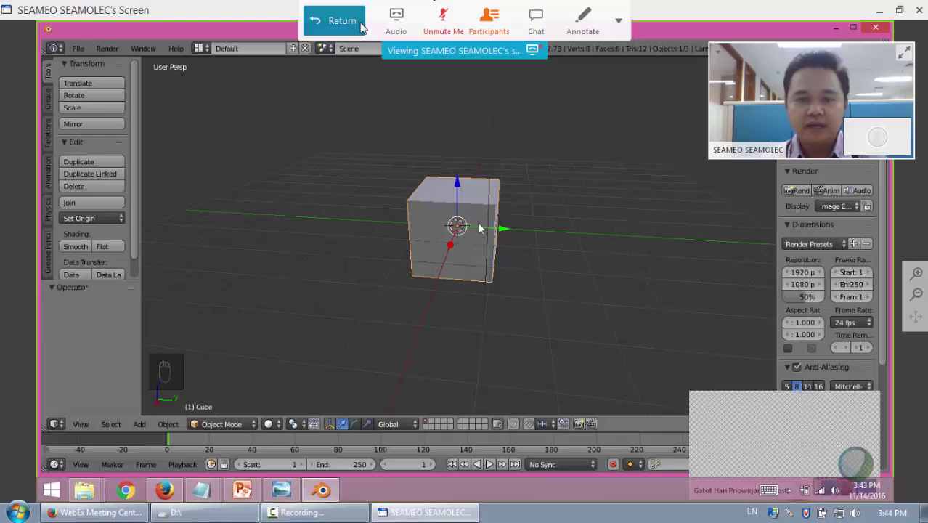
middle_click_drag(480, 226, 449, 230)
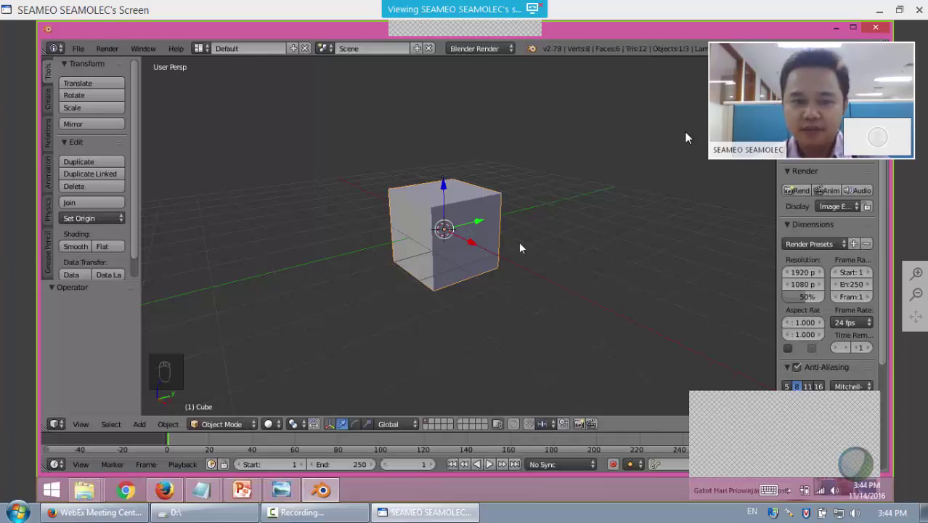
middle_click_drag(472, 247, 443, 234)
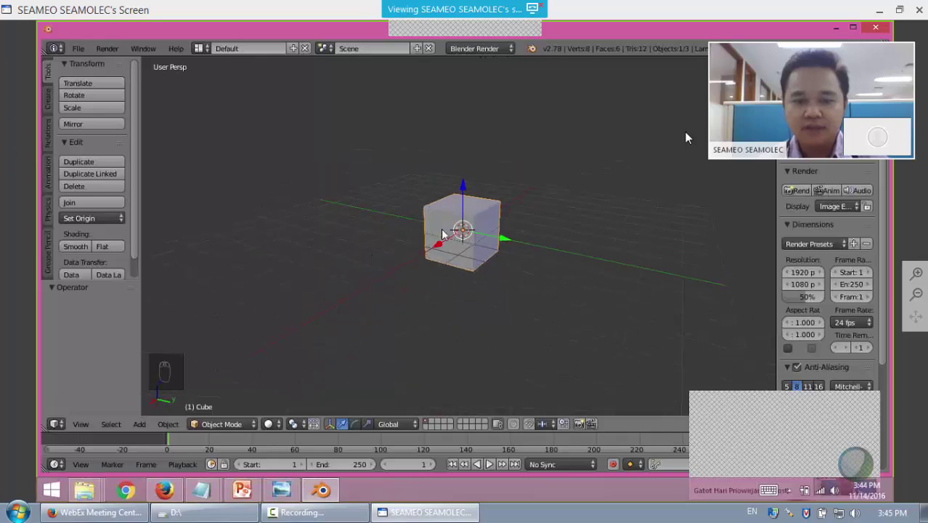
scroll(508, 232, "up", 3)
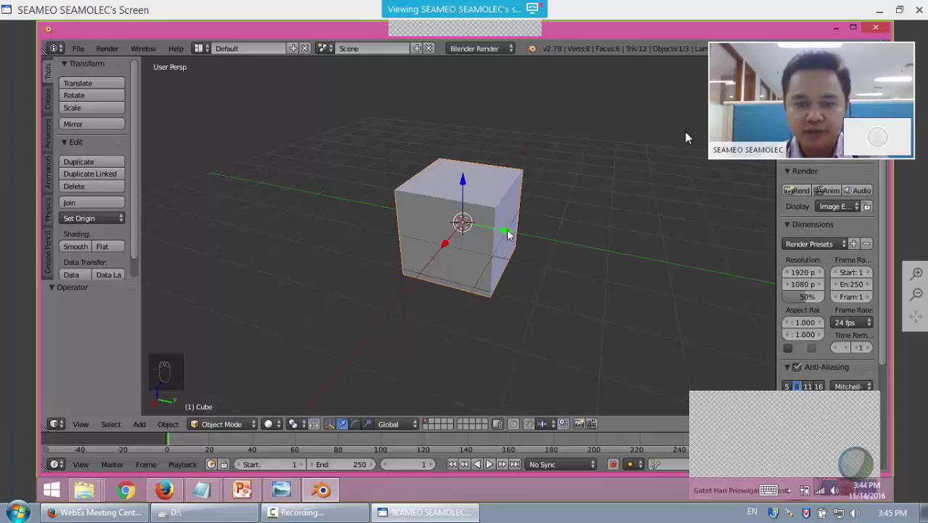
Move the cube with its axis arrows: about 0.231 along Y, slightly along X, and about 0.406 along Z.
left_click_drag(506, 232, 513, 280)
middle_click_drag(476, 249, 442, 245)
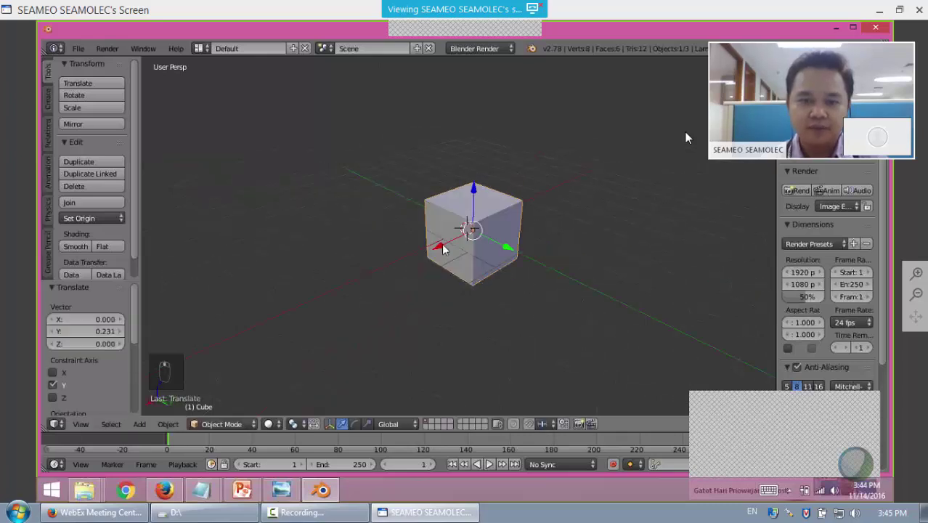
left_click_drag(443, 249, 464, 260)
middle_click_drag(576, 266, 466, 187)
scroll(467, 191, "up", 2)
left_click_drag(483, 186, 522, 156)
middle_click_drag(544, 224, 582, 225)
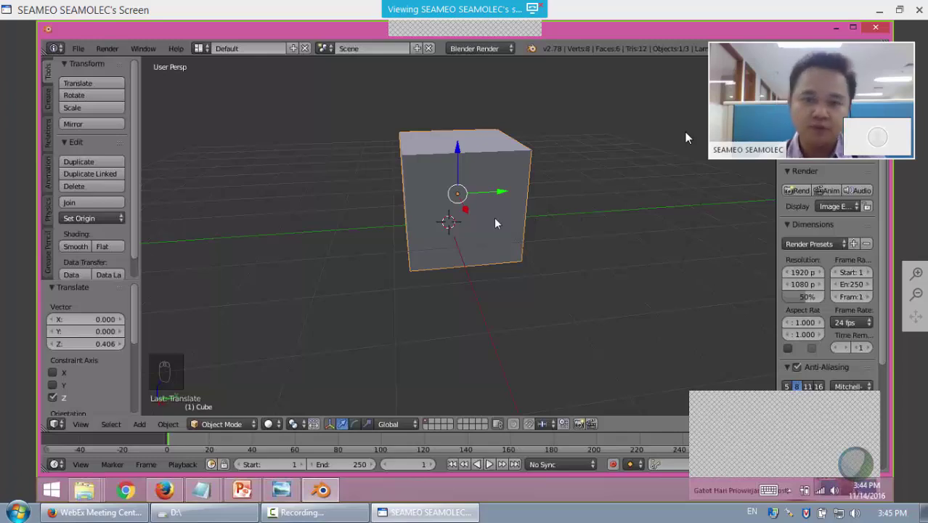
Bring the cube back close to the 3D cursor with small shifts along its X, Y and Z axis arrows.
scroll(510, 218, "down", 3)
middle_click_drag(443, 233, 462, 248)
left_click_drag(462, 244, 463, 244)
left_click_drag(514, 229, 508, 233)
left_click_drag(469, 179, 469, 187)
left_click_drag(515, 231, 510, 237)
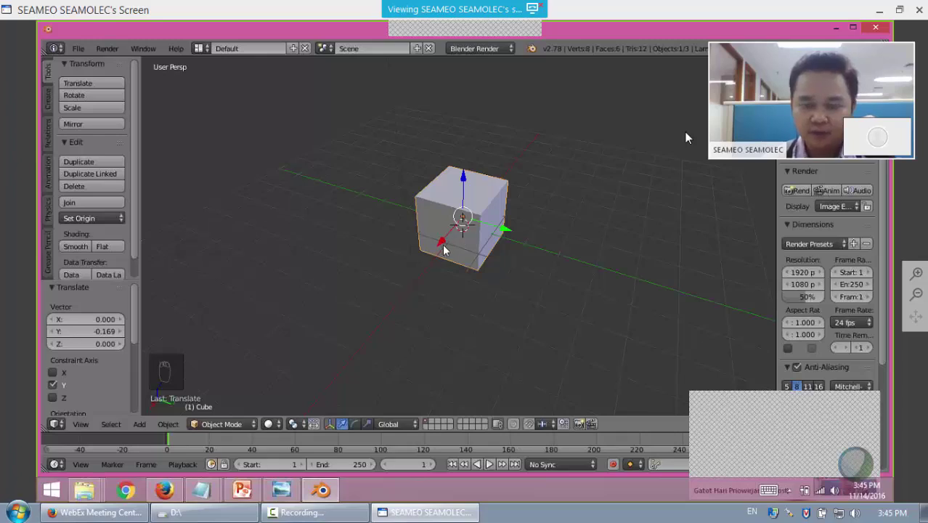
left_click_drag(443, 245, 499, 251)
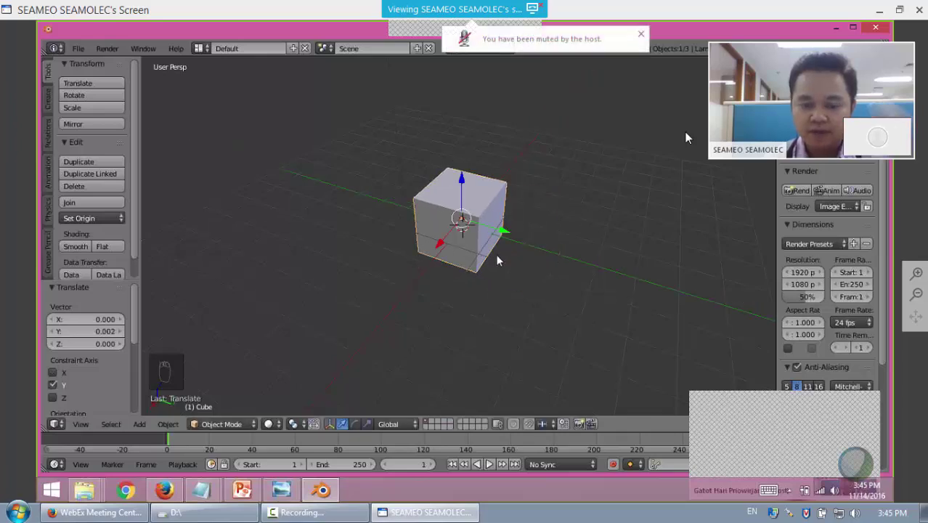
Move the cube freely with Grab and undo the move.
key("g")
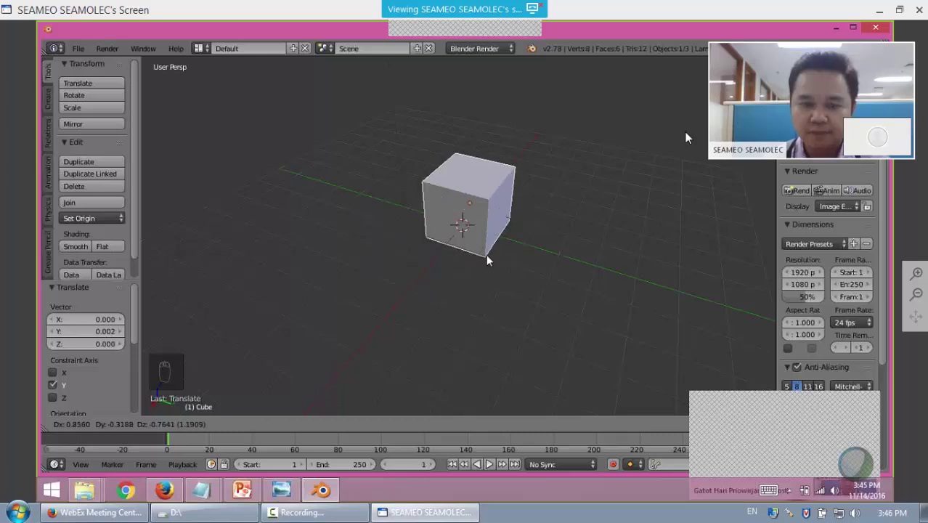
left_click(486, 253)
key("ctrl+z")
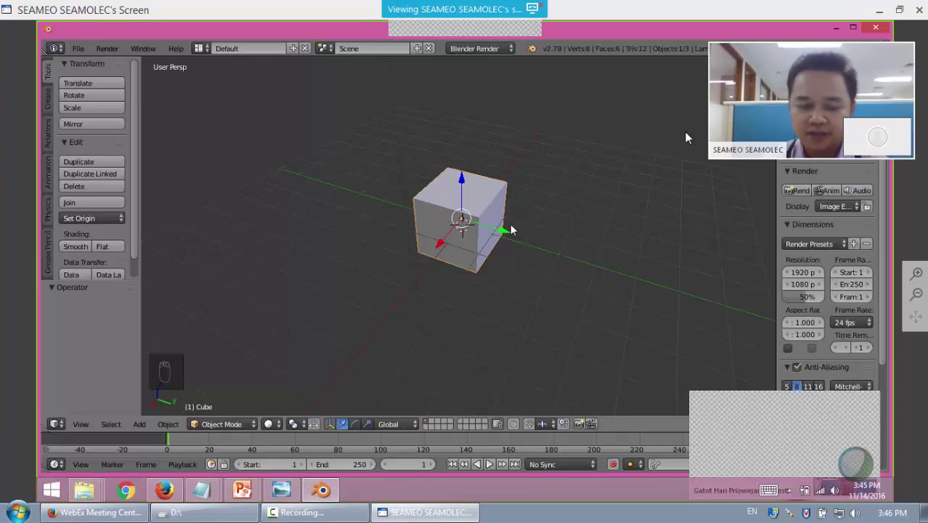
Move the cube with Grab constrained to the global X axis and undo the move.
key("g")
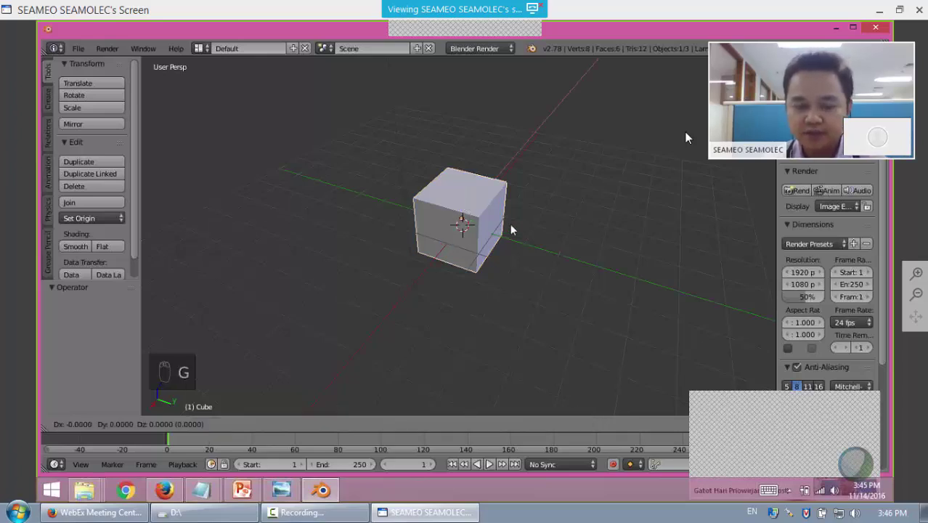
key("x")
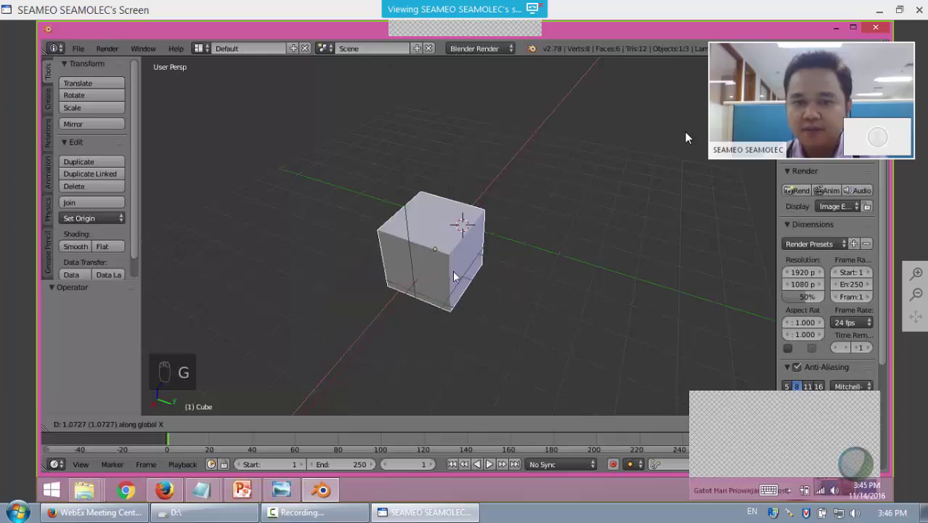
left_click(549, 209)
key("ctrl+z")
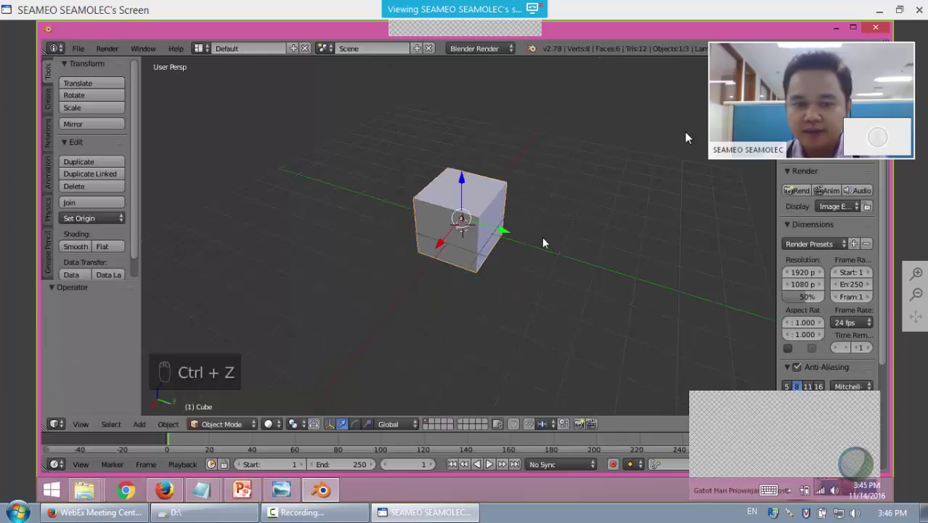
Move the cube about 0.510 along the global Y axis with Grab.
key("g")
key("y")
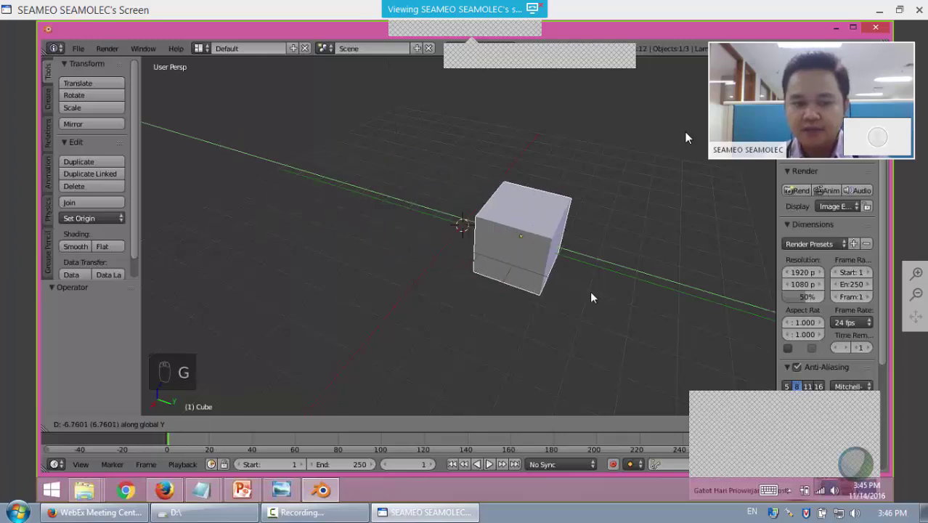
left_click(543, 287)
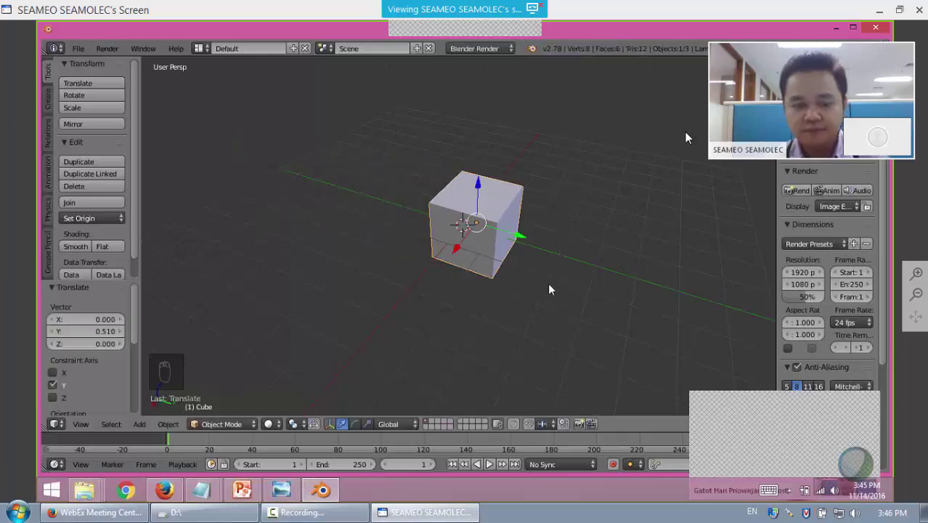
Undo the cube's Y move, move it about 0.154 along the global Z axis with Grab, and undo that too.
key("ctrl+z")
key("g")
key("z")
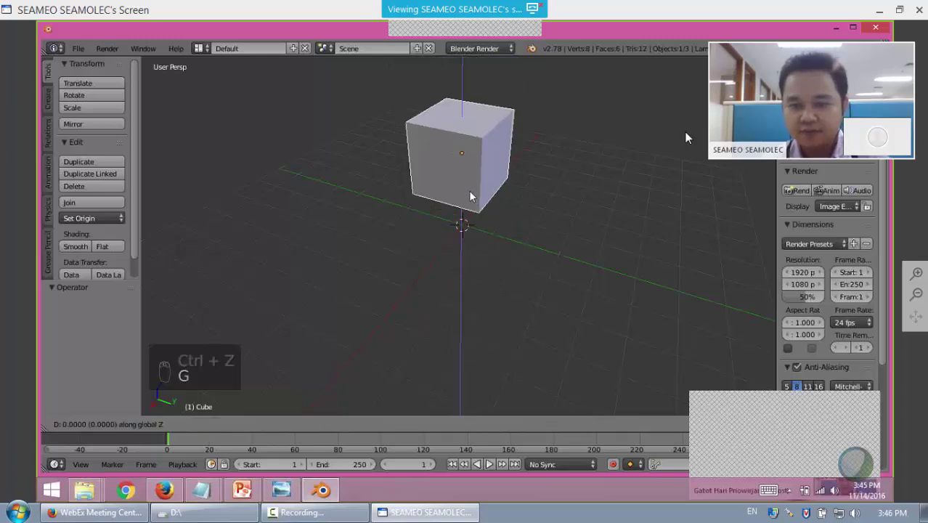
left_click(483, 256)
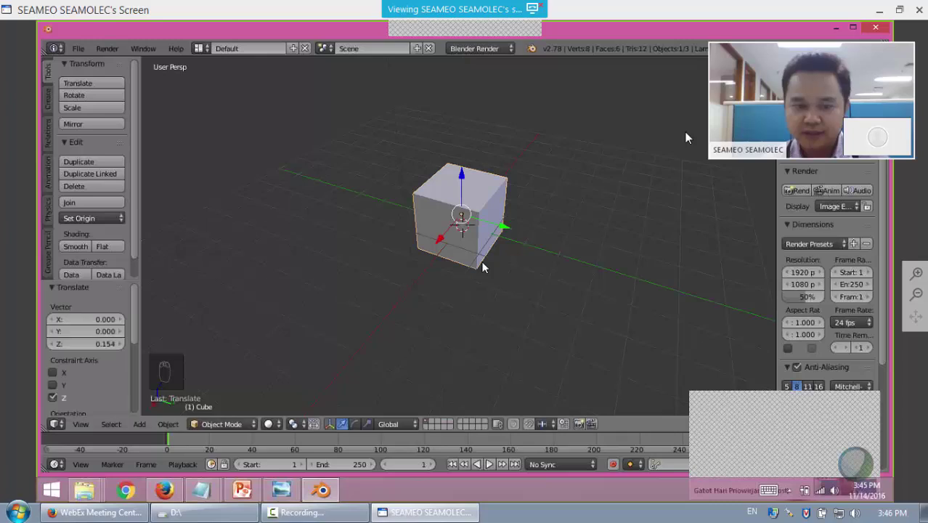
key("ctrl+z")
Switch to the rotate manipulator and rotate the cube about 539° around the global Y axis.
mouse_move(445, 248)
middle_mouse_down()
mouse_move(391, 213)
mouse_move(533, 245)
mouse_move(427, 240)
mouse_move(412, 234)
mouse_move(535, 244)
mouse_move(451, 240)
middle_mouse_up()
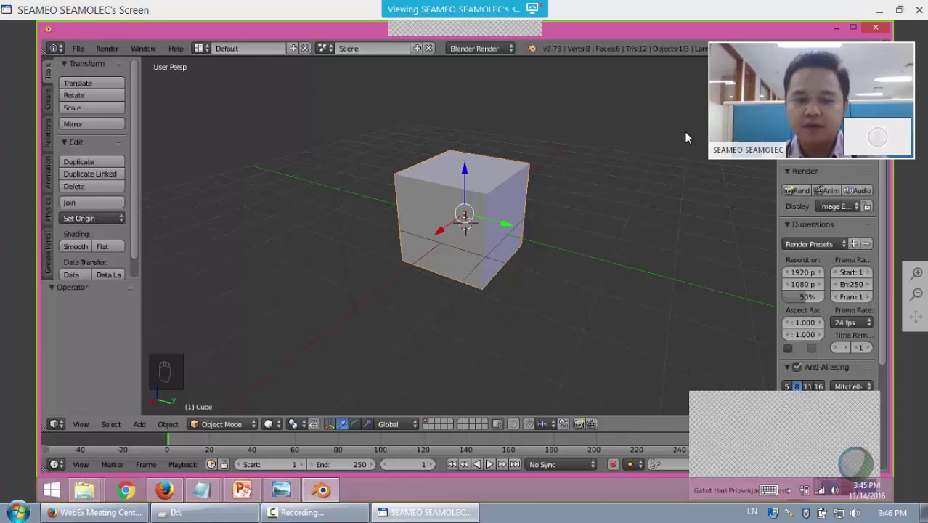
left_click(356, 425)
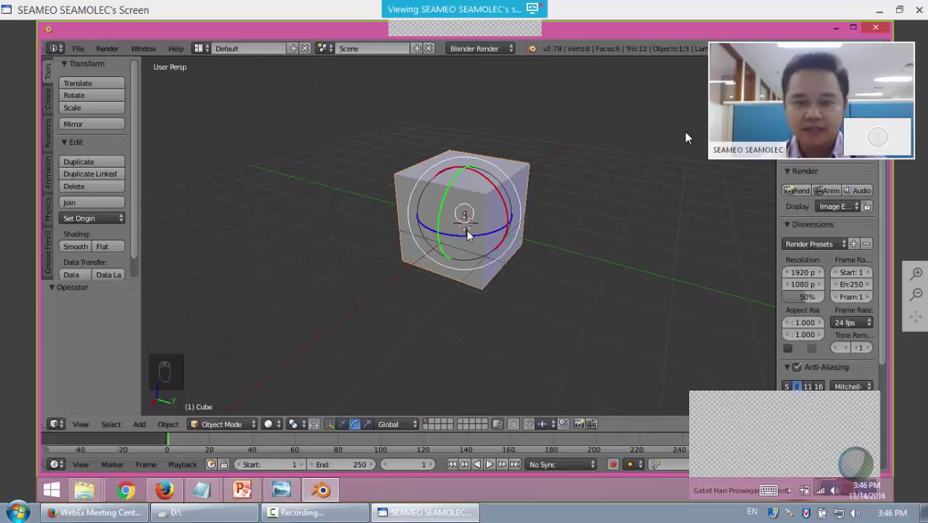
scroll(460, 192, "up", 2)
scroll(458, 189, "down", 1)
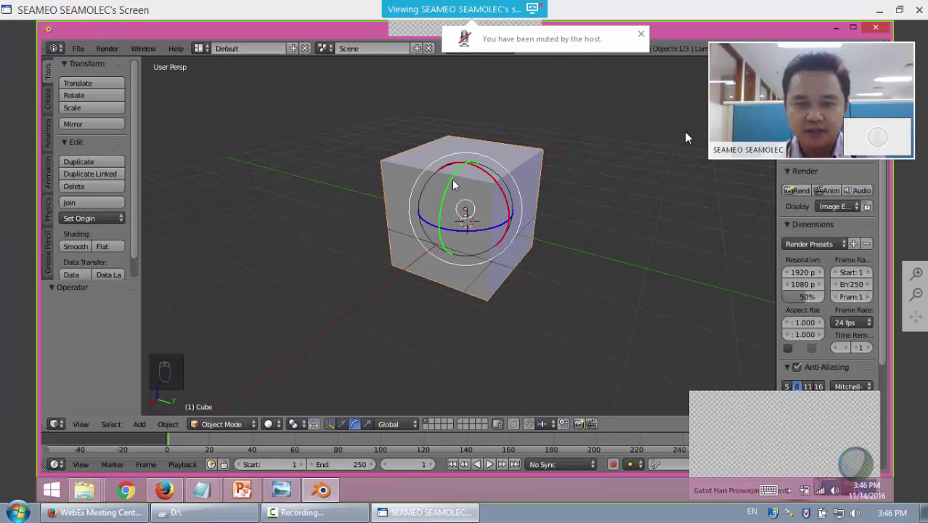
left_click_drag(453, 186, 485, 253)
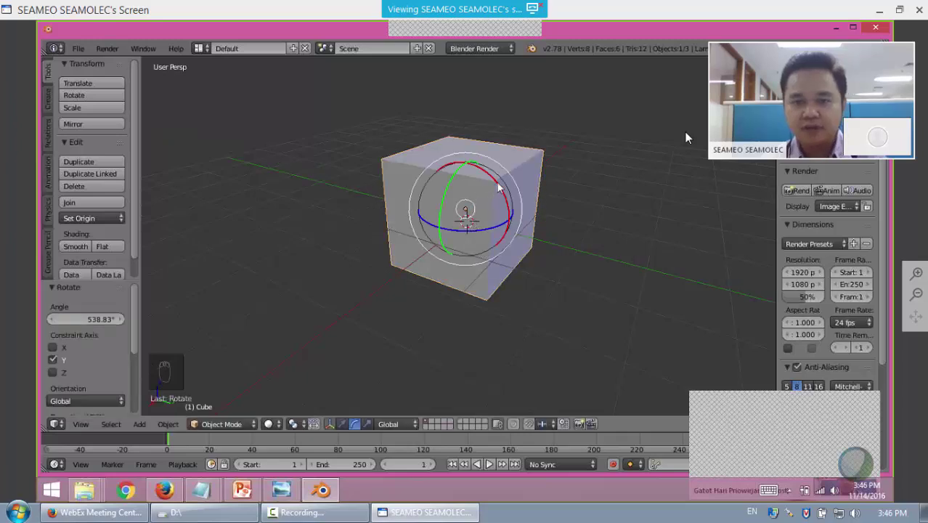
Rotate the cube around the global X axis and around the global Z axis, undoing each rotation.
key("r")
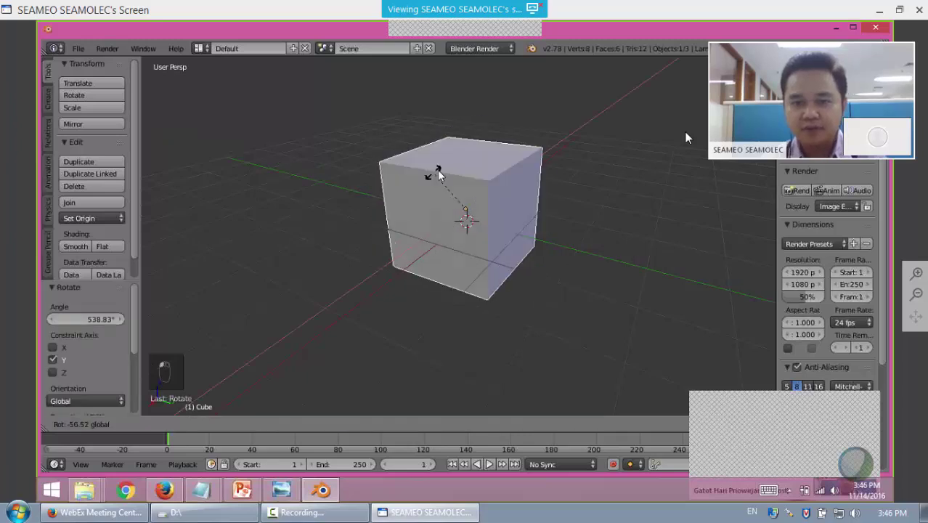
left_click(494, 200)
key("ctrl+z")
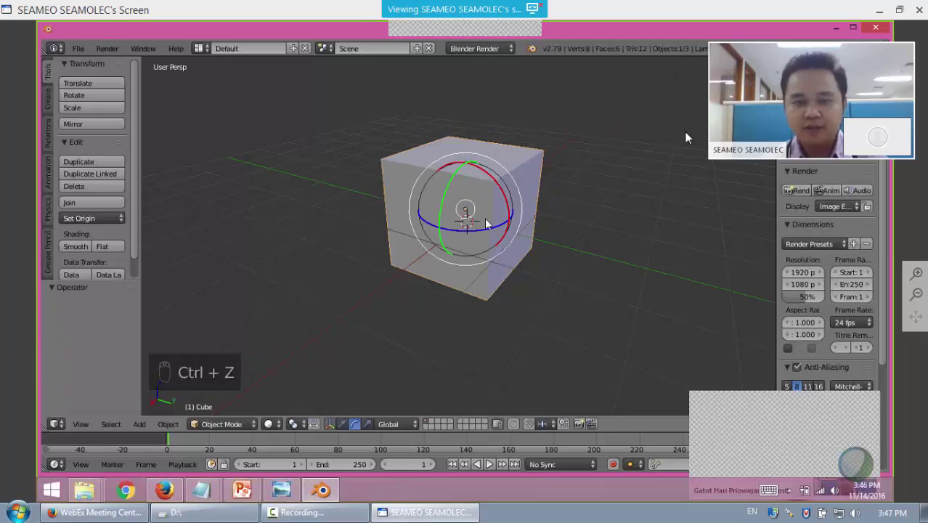
key("r")
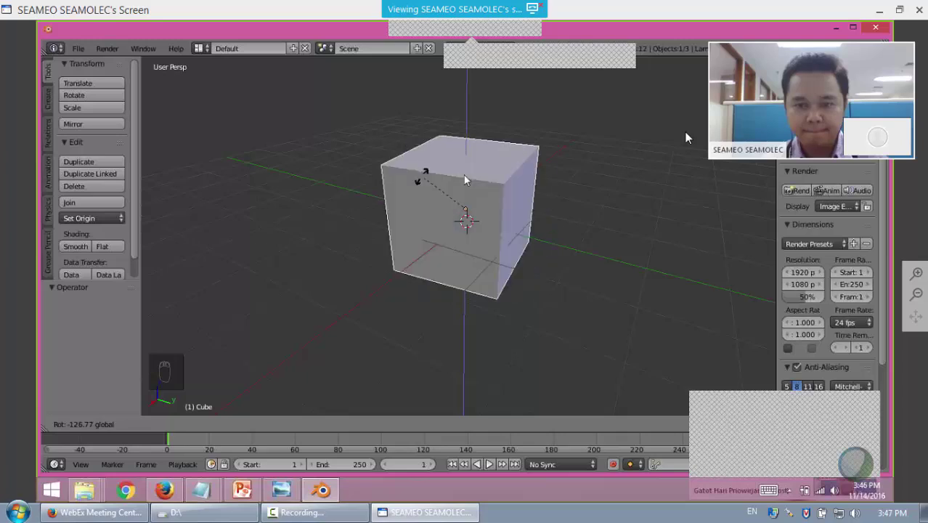
left_click(498, 207)
key("ctrl+z")
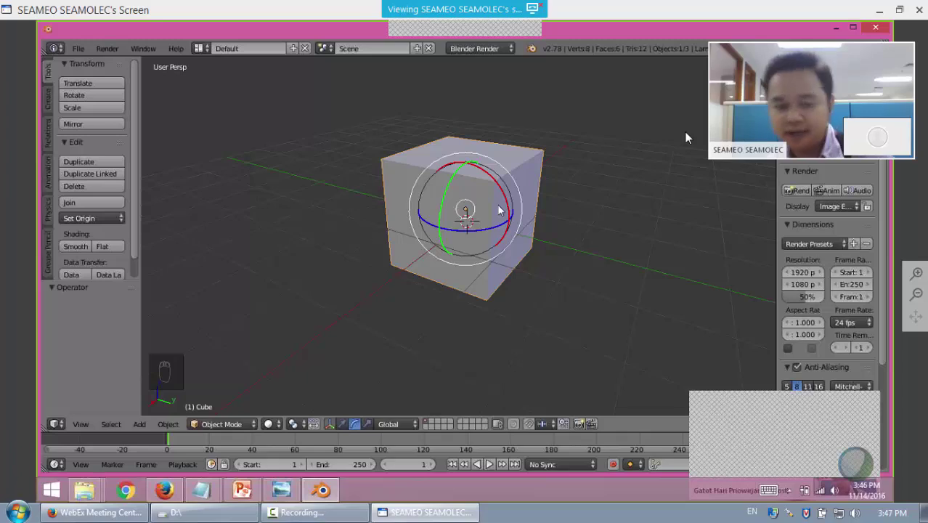
Rotate the cube about -2159° around the global Z axis.
key("r")
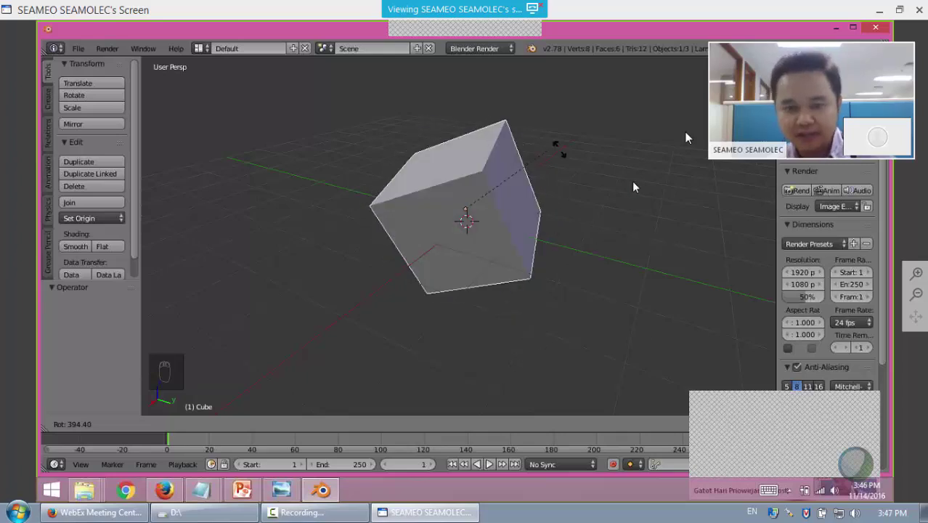
key("z")
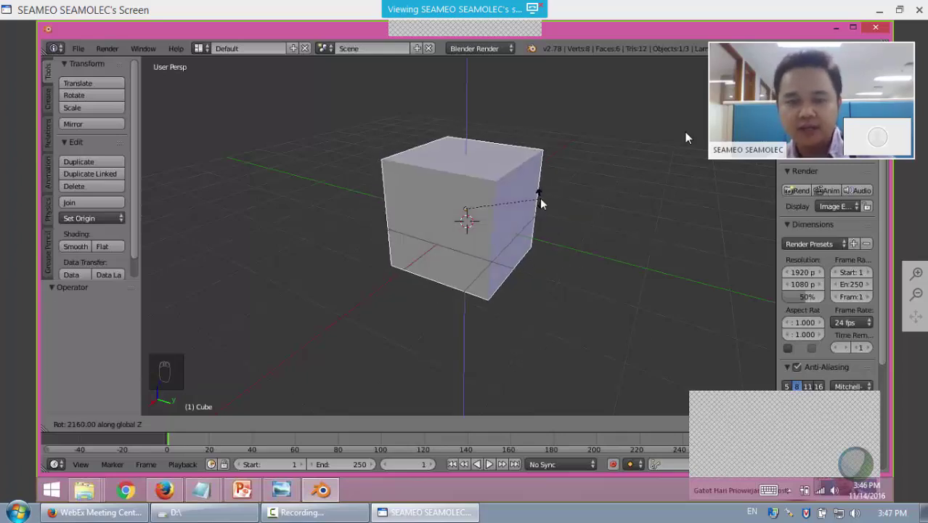
left_click(541, 204)
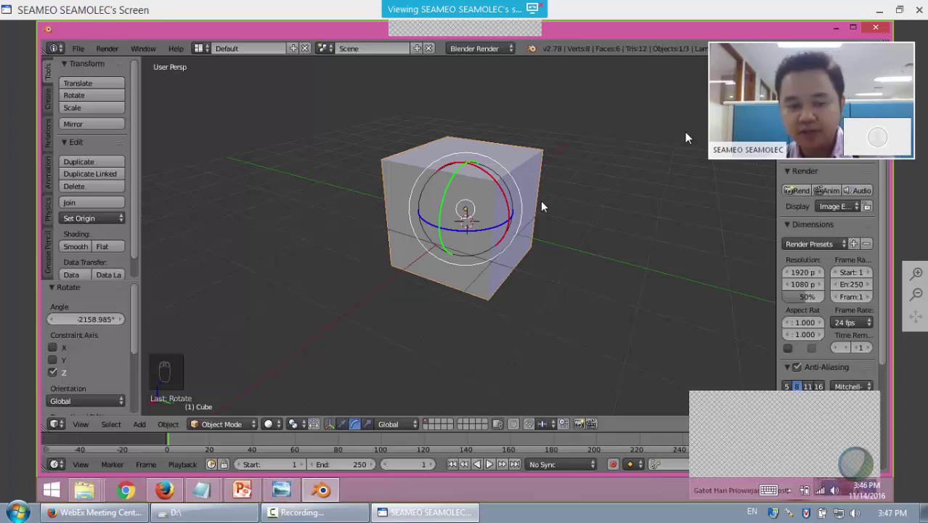
Rotate the cube about -798° around the global X axis and undo the rotation.
key("r")
key("x")
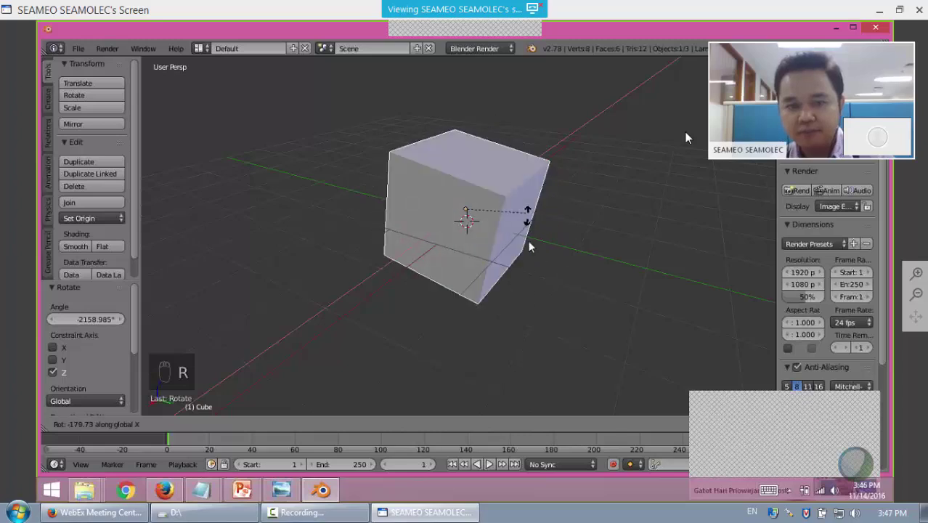
right_click(484, 260)
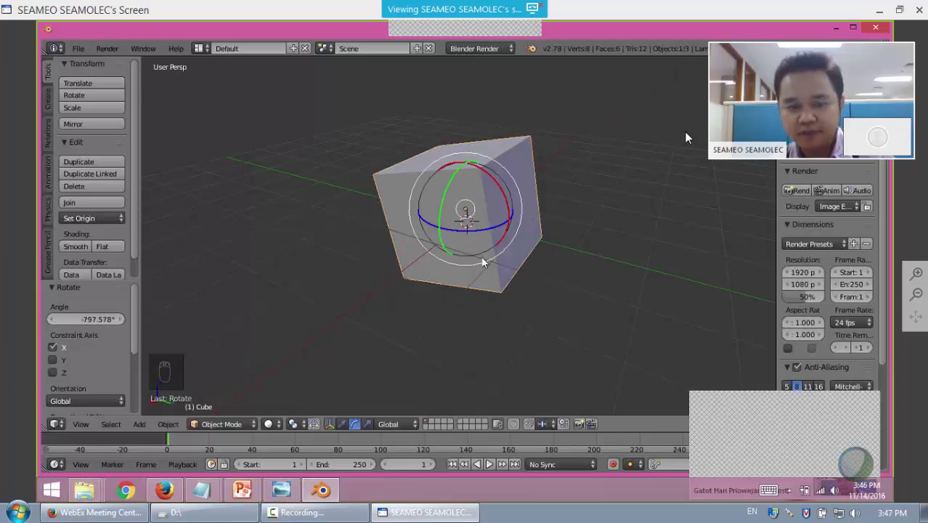
key("ctrl+z")
Rotate the cube around the global Y axis and undo the rotation.
key("r")
key("y")
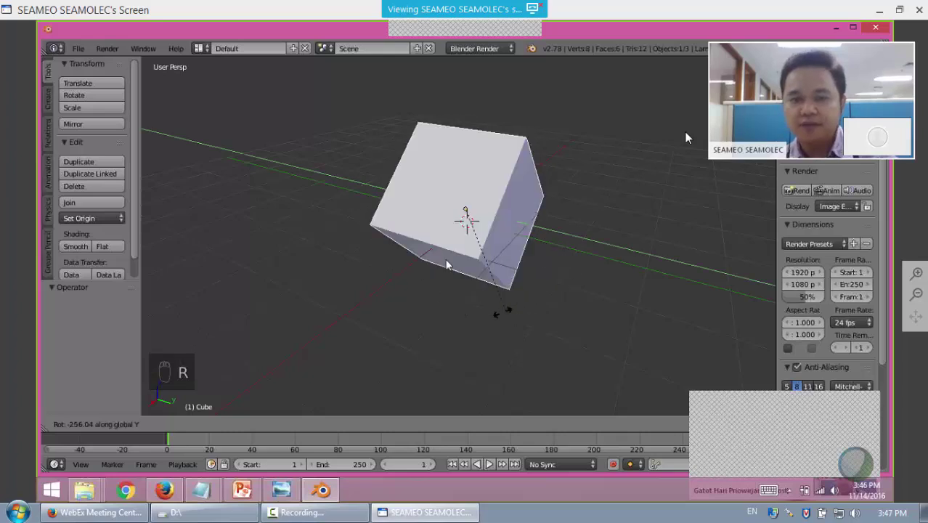
right_click(585, 153)
key("ctrl+z")
Rotate the cube about -1096° around the global Z axis and undo the rotation.
key("r")
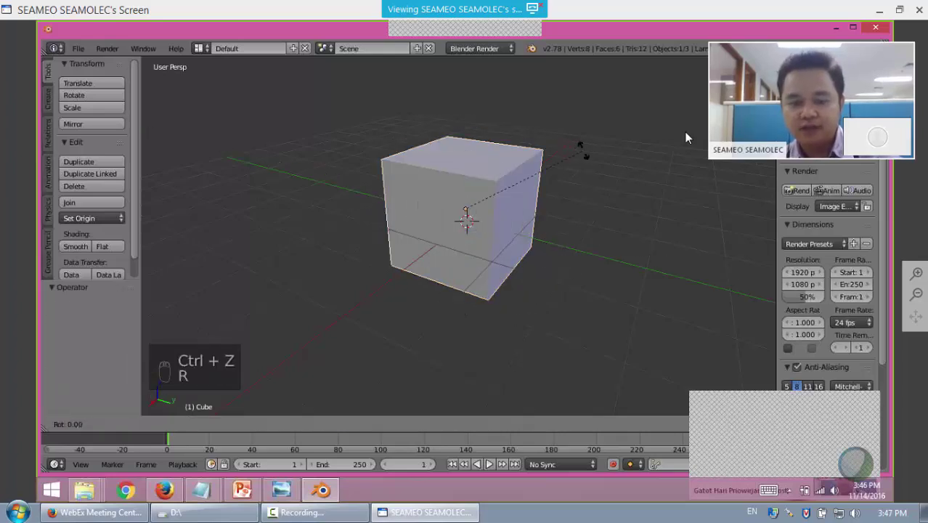
key("z")
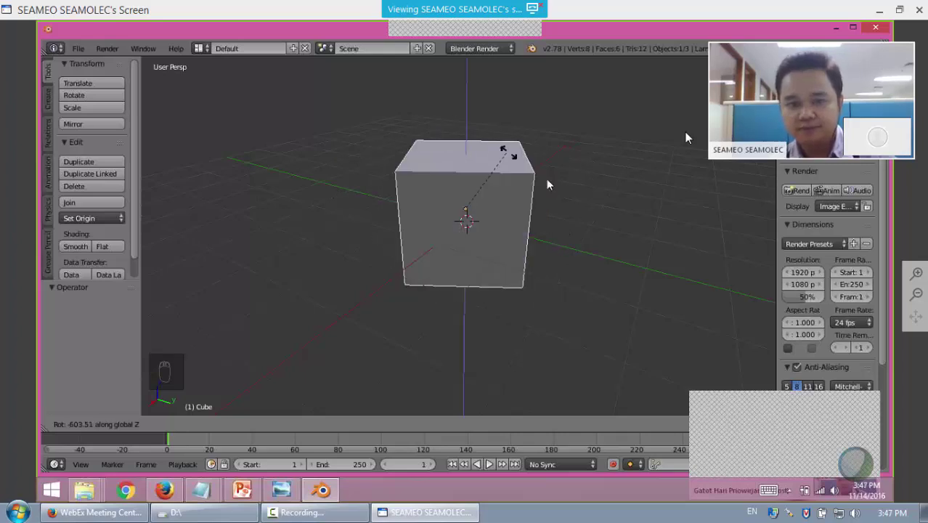
left_click(563, 194)
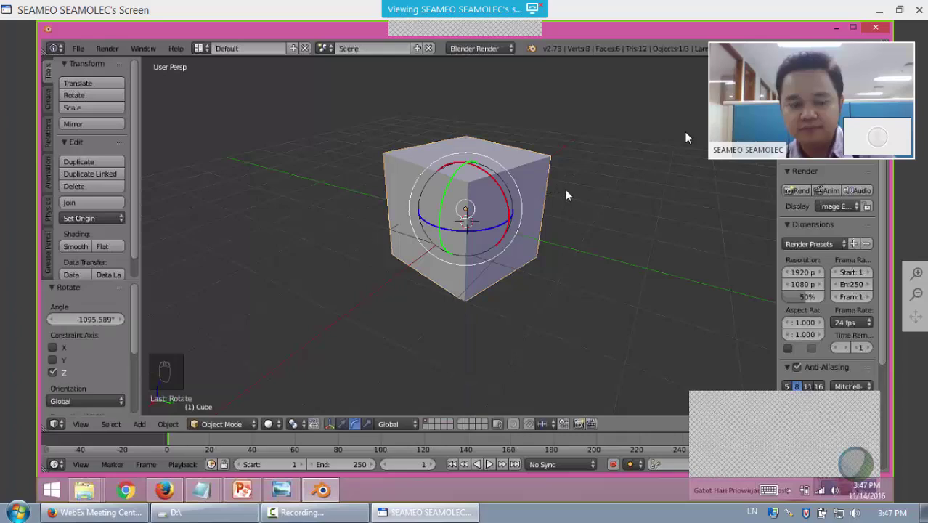
key("ctrl+z")
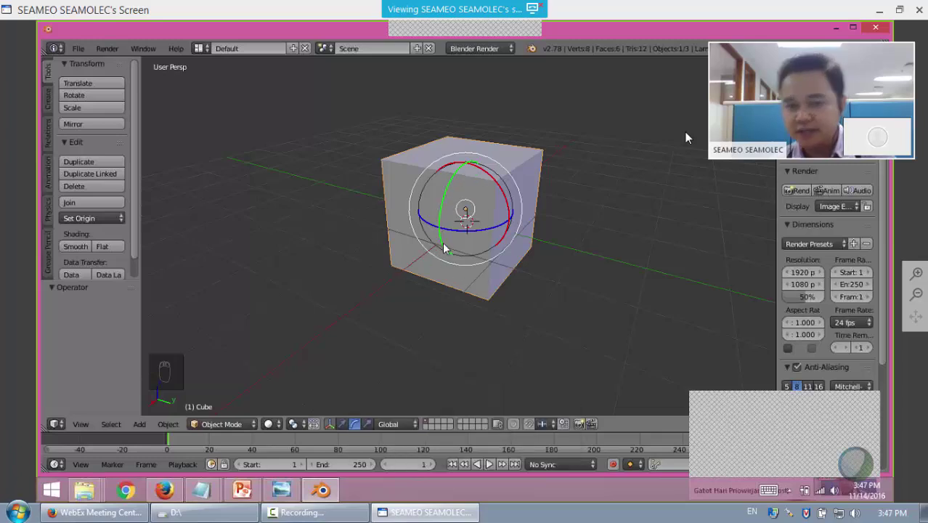
Repeat short rotations of the cube, including around the global X and Y axes, undoing each one.
key("r")
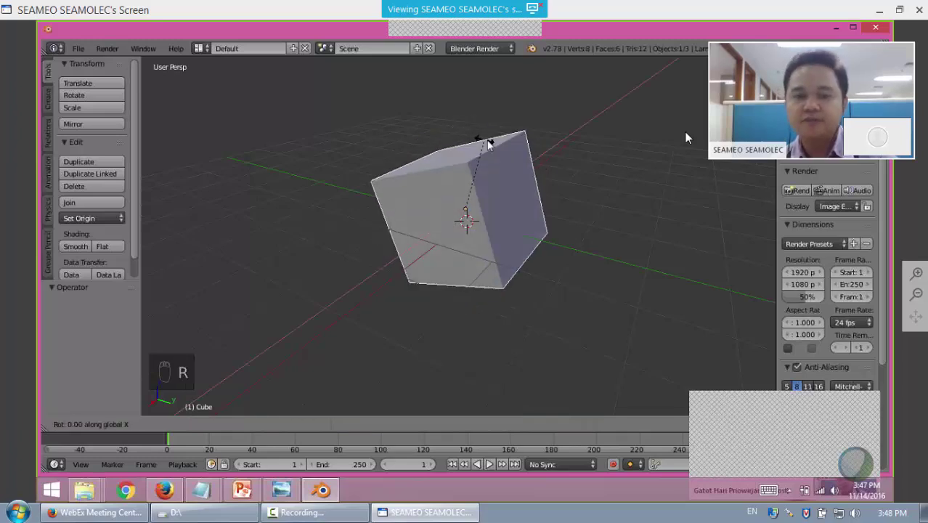
key("ctrl+z")
key("r")
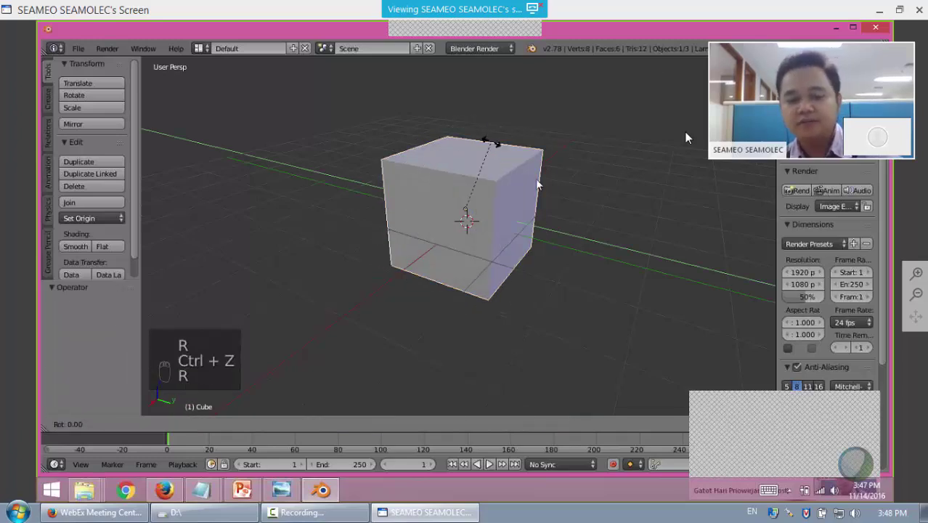
key("ctrl+z")
key("r")
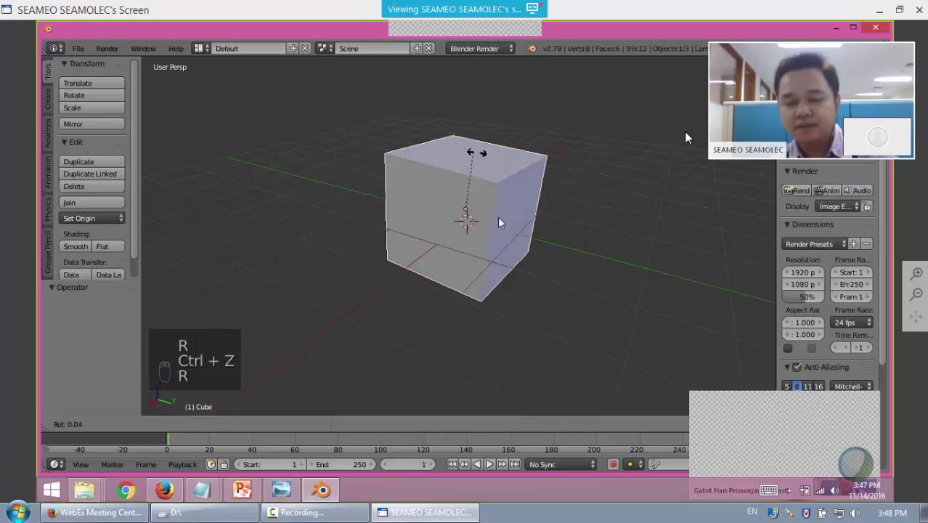
key("ctrl+z")
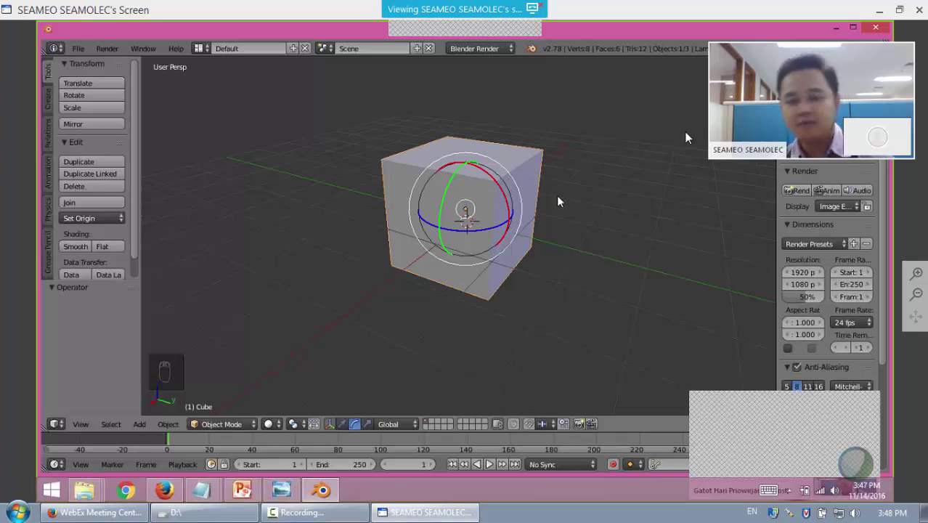
Rotate the cube exactly 45° around the global X axis and undo the rotation.
key("r")
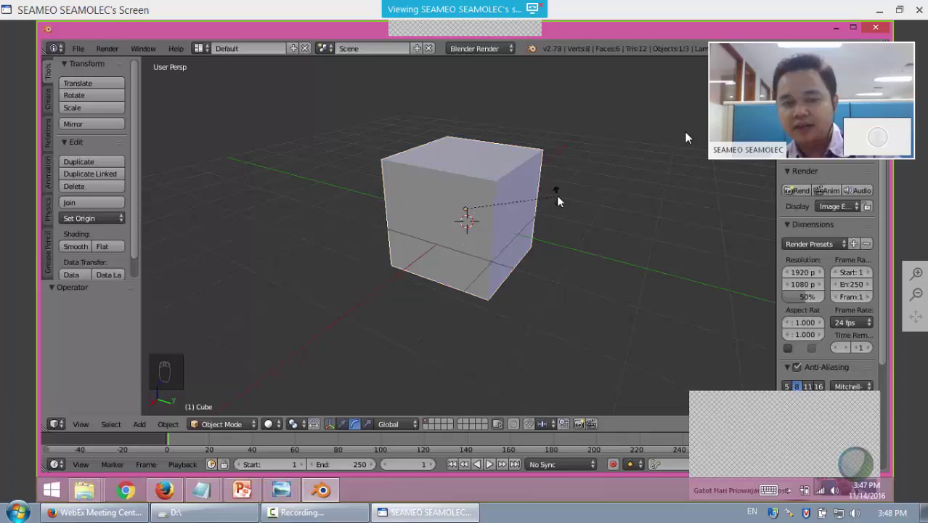
key("x")
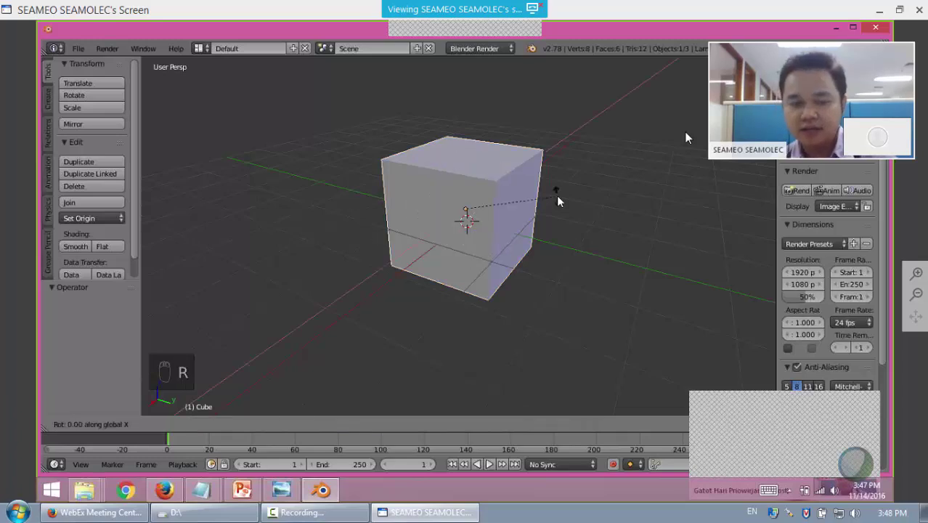
type("45")
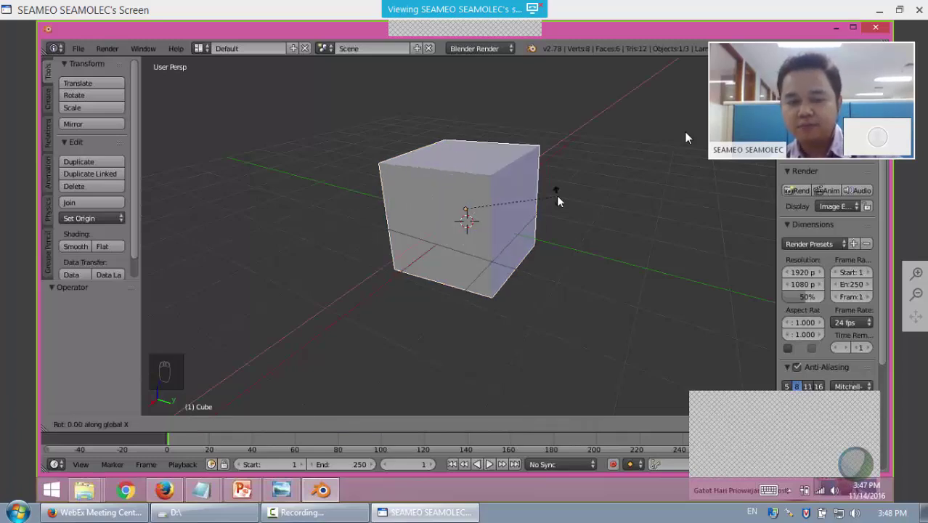
key("Return")
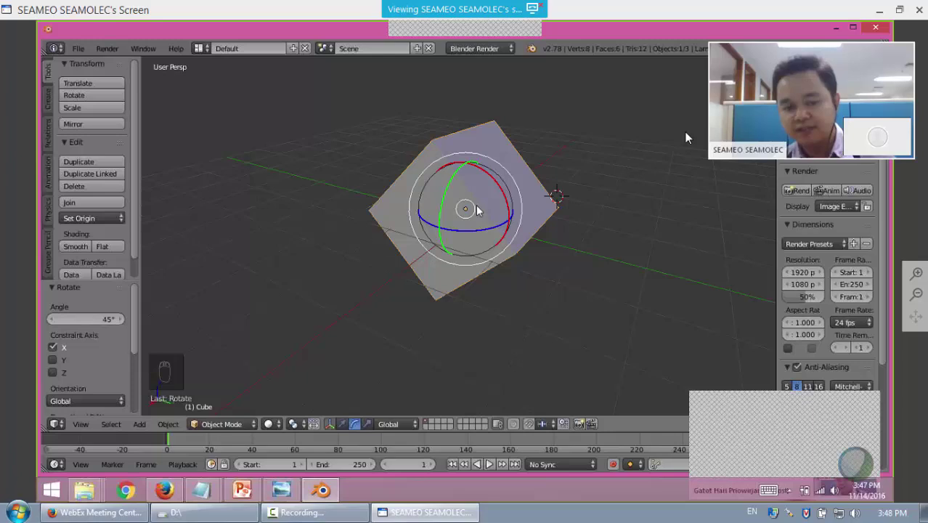
key("ctrl+z")
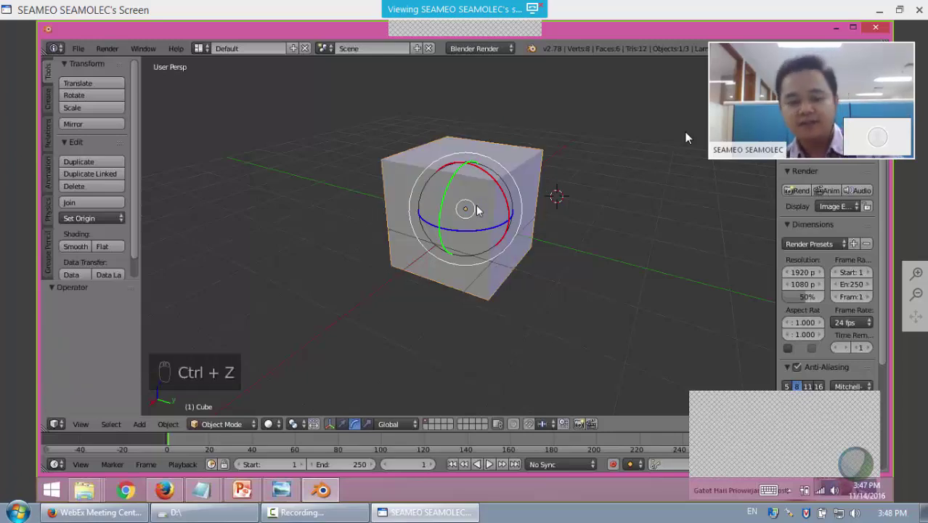
Rotate the cube exactly 90° around the global X axis and undo the rotation.
key("r")
key("x")
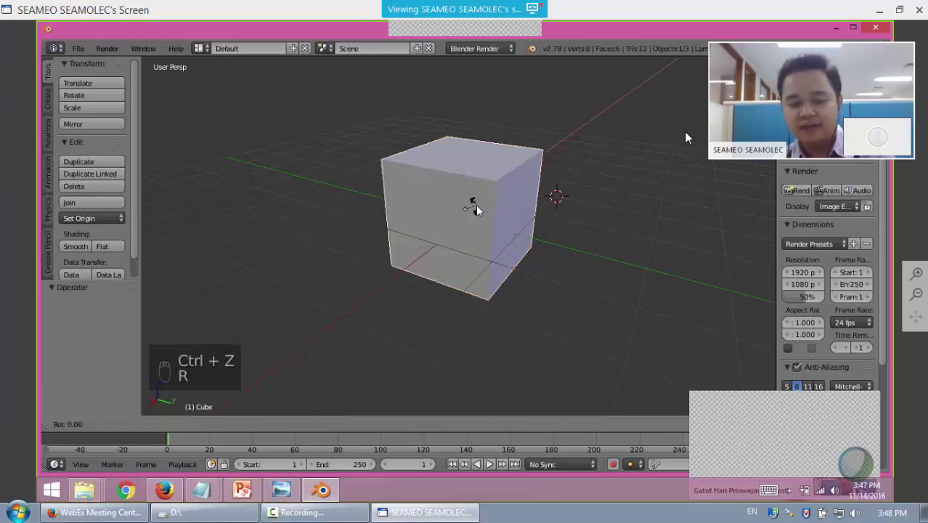
type("90")
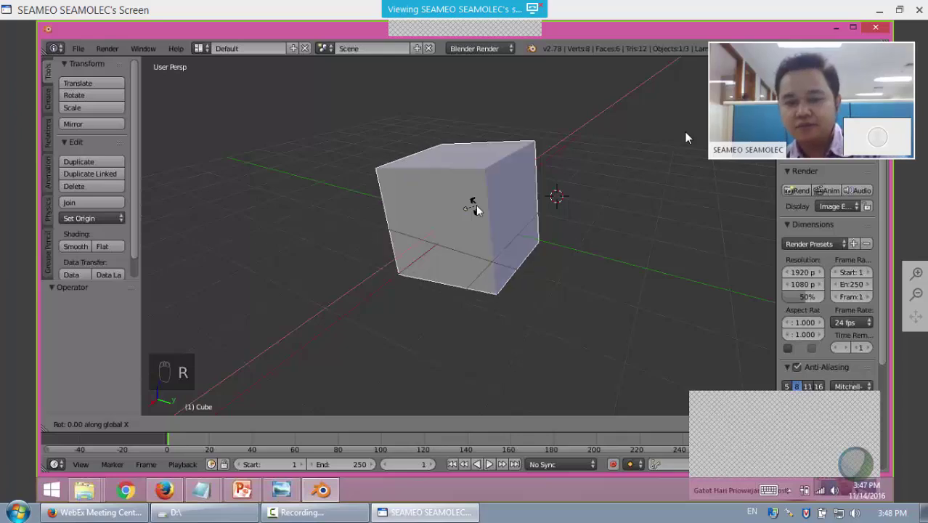
key("Return")
key("ctrl+z")
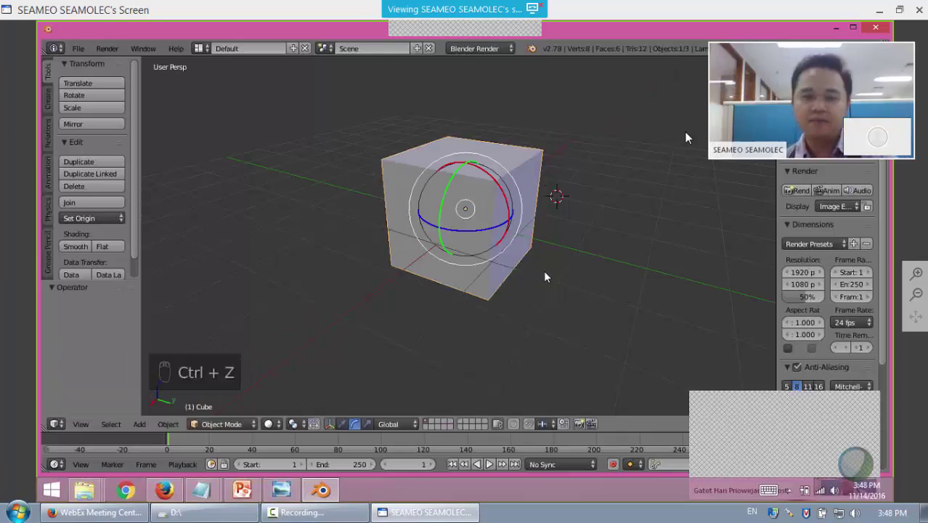
Rotate the cube exactly 45° around the global X axis and view it from closer up.
type("rx")
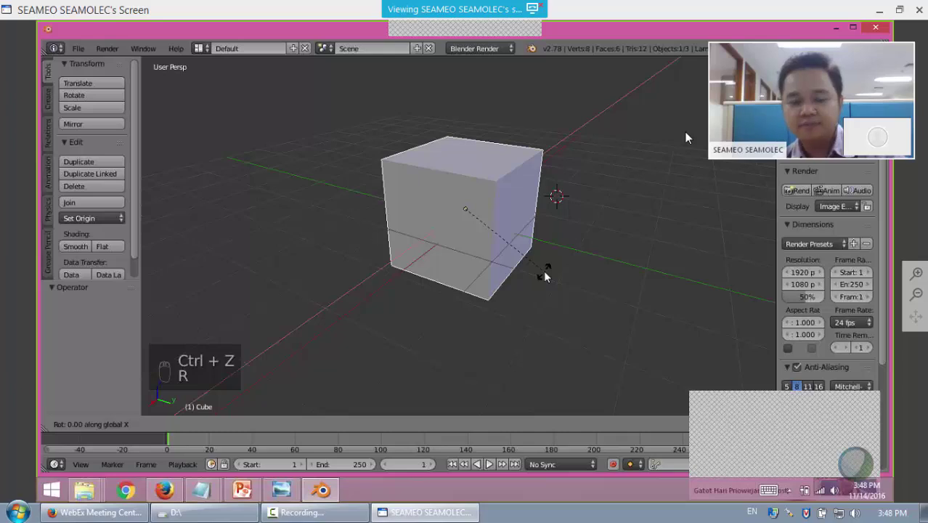
type("45")
key("Return")
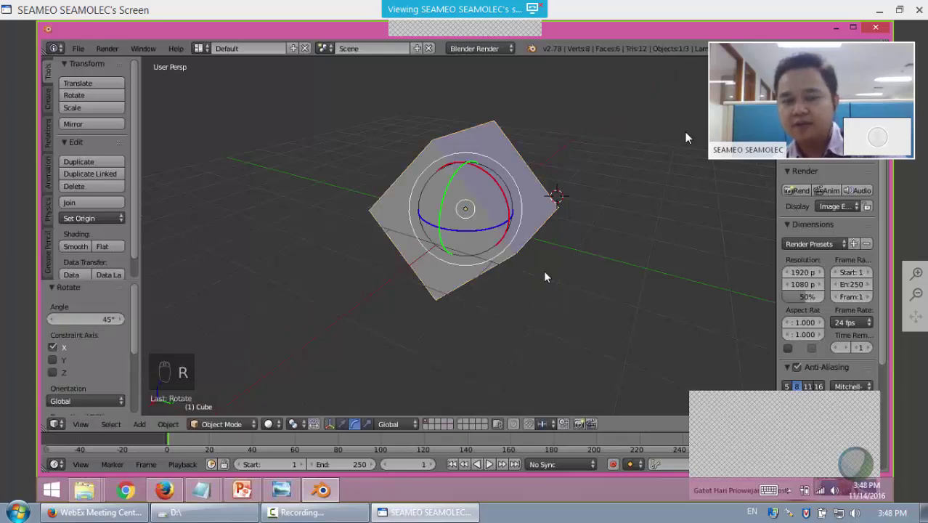
middle_click_drag(545, 272, 405, 356)
scroll(419, 324, "up", 1)
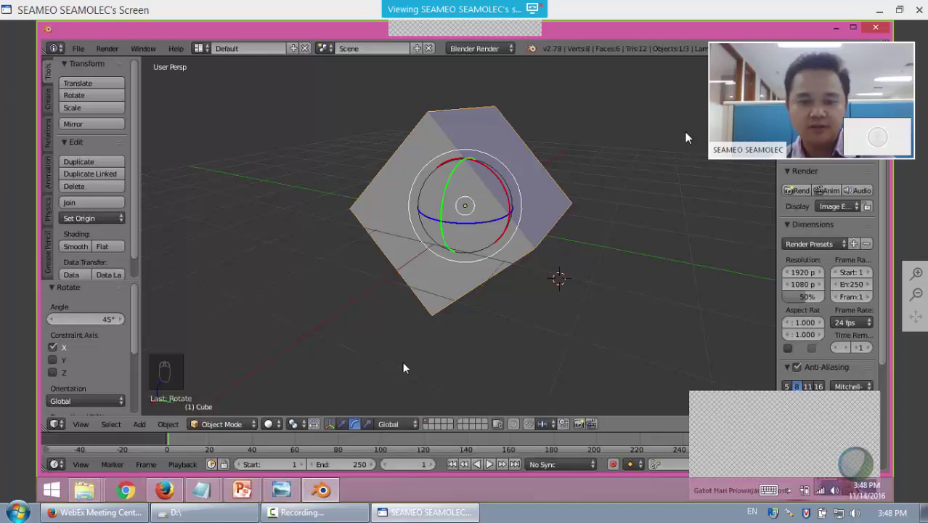
Switch the cube's manipulator to scale, try scaling the rotated cube along the global Y axis, and undo the scaling.
scroll(404, 368, "down", 1)
left_click(368, 425)
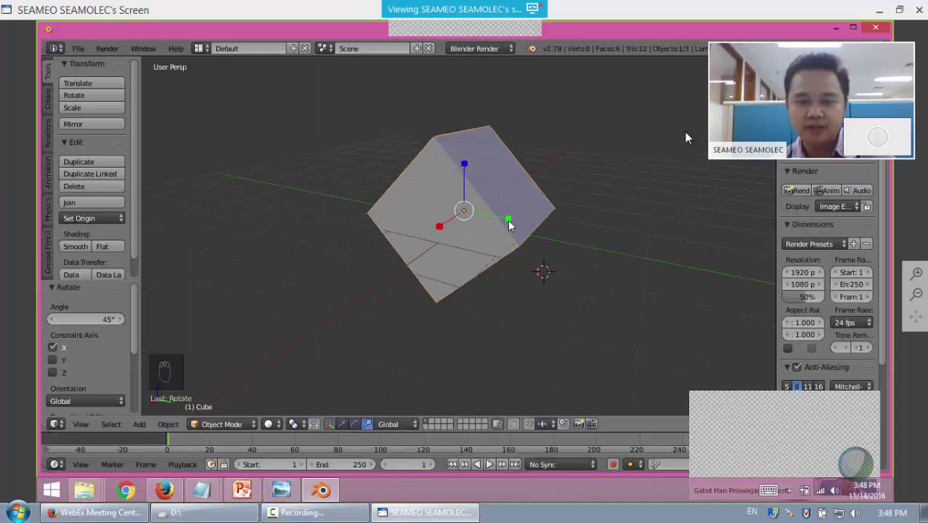
key("s")
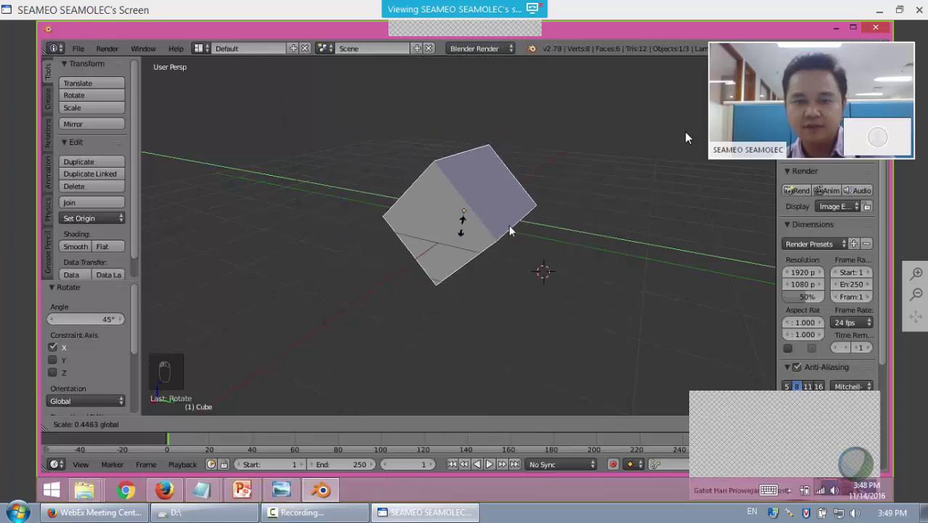
left_click(512, 224)
key("ctrl+z")
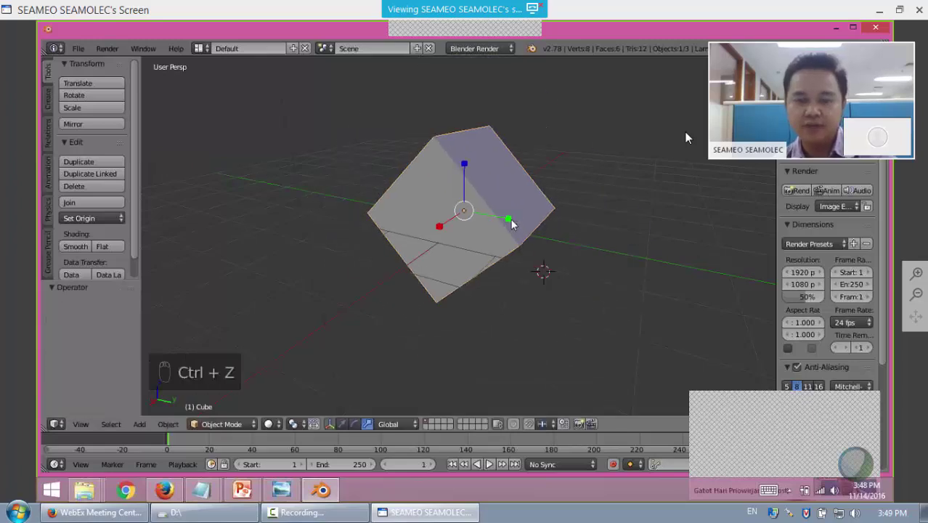
Clear the cube's rotation and try scaling it along the Y, X and Z axes with the manipulator, undoing each attempt.
key("alt+r")
left_click_drag(510, 224, 645, 247)
key("ctrl+z")
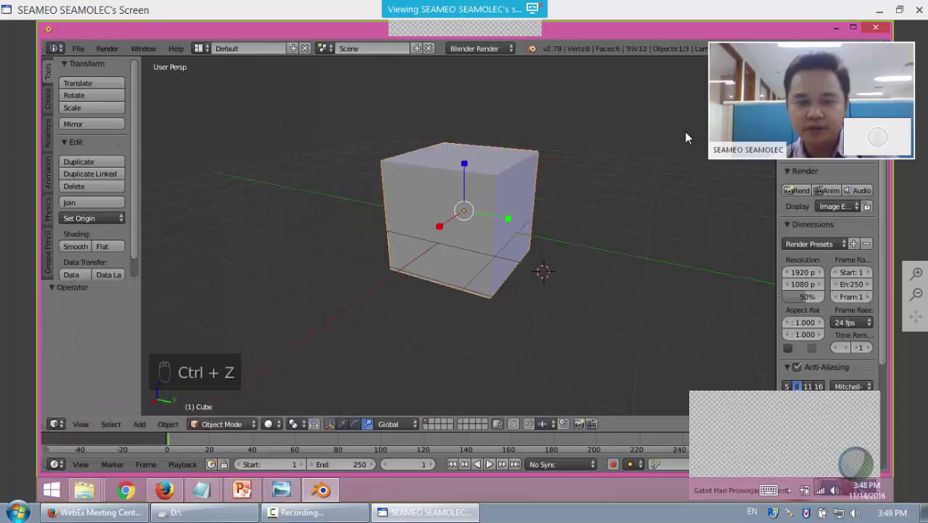
left_click_drag(441, 225, 407, 275)
key("ctrl+z")
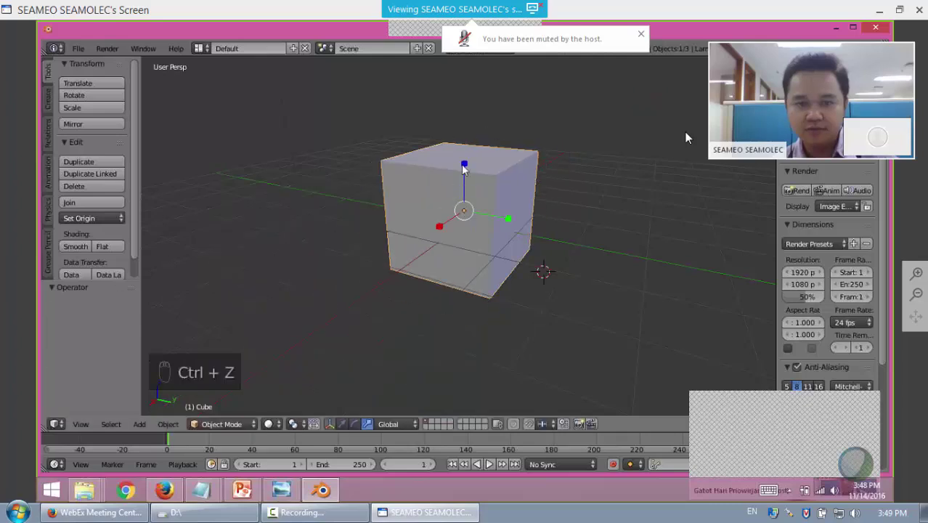
left_click_drag(484, 83, 479, 170)
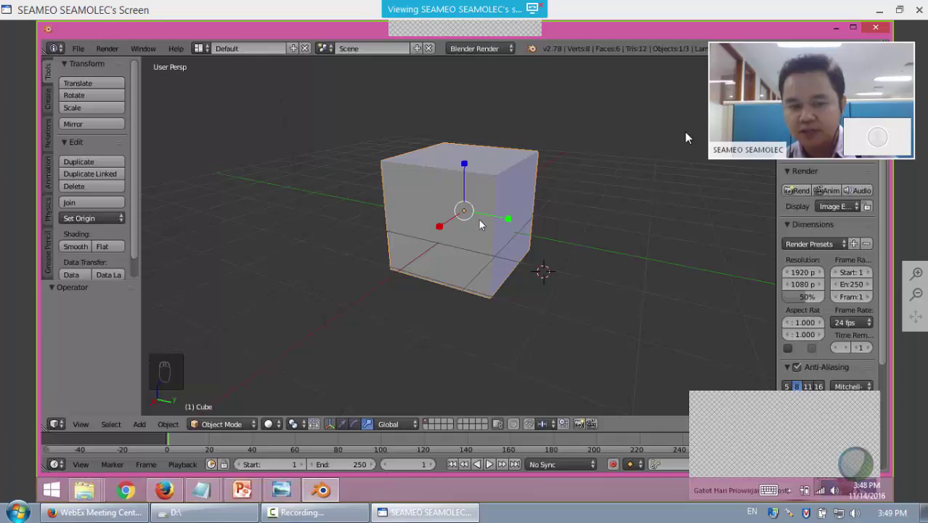
Scale the cube uniformly on all axes and undo the scaling.
key("s")
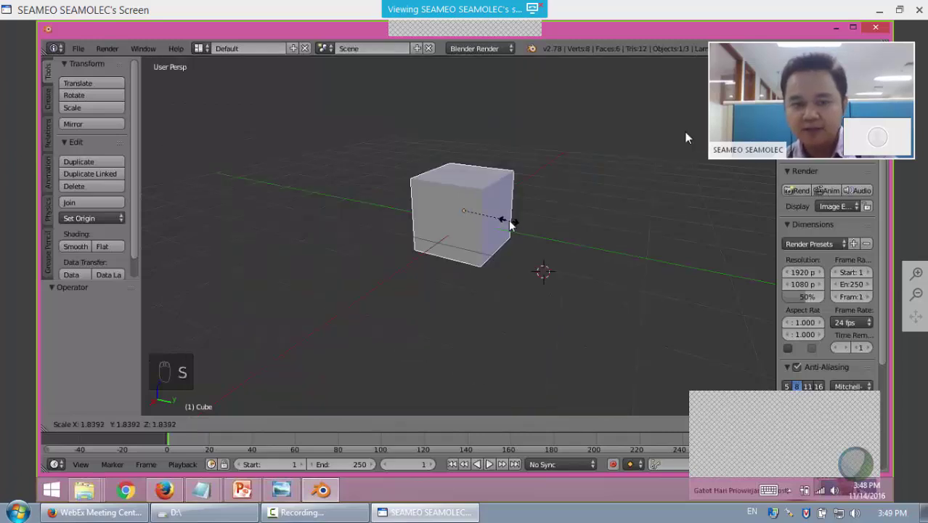
left_click(629, 239)
key("ctrl+z")
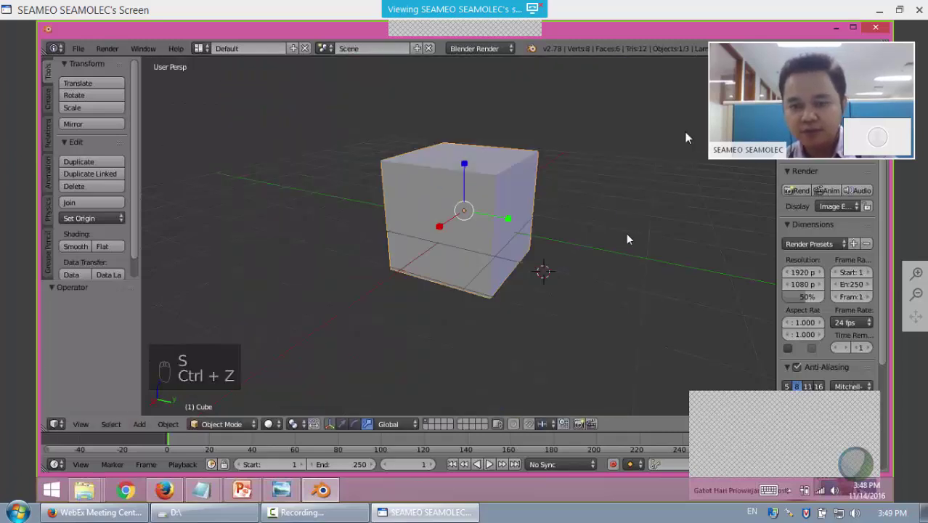
Scale the cube along the global X axis and along the global Y axis, undoing each scaling.
key("s")
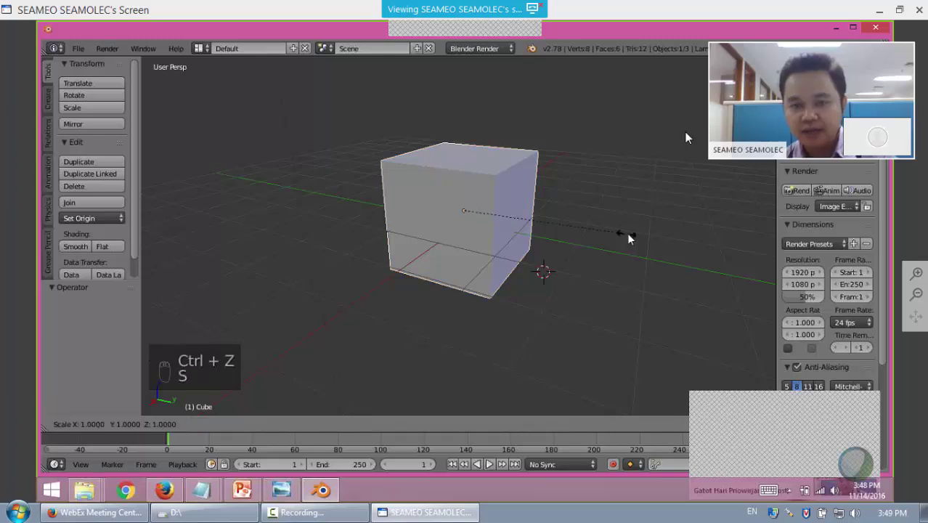
key("x")
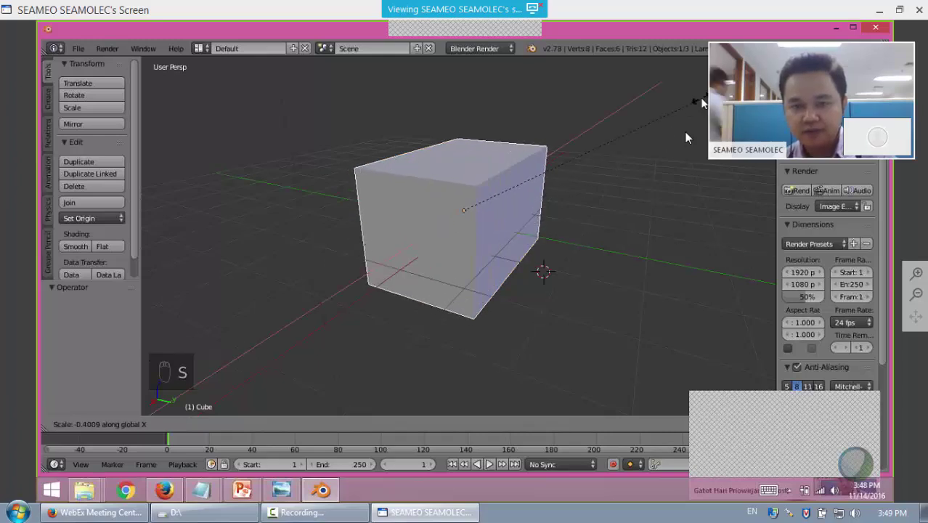
left_click(509, 190)
key("ctrl+z")
key("s")
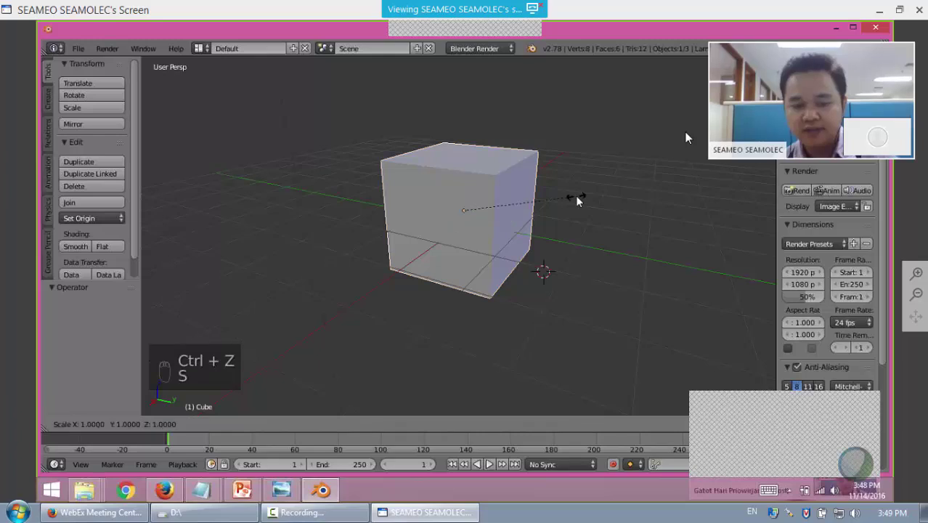
key("y")
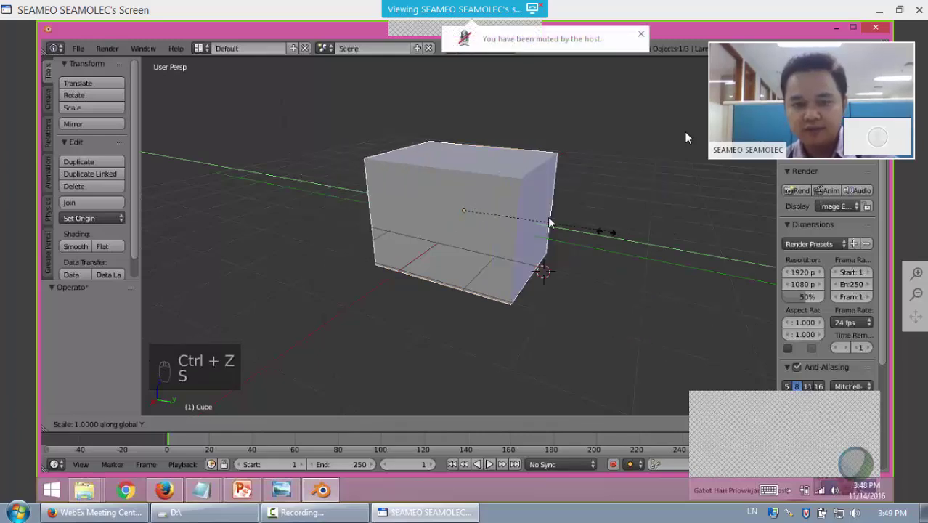
key("ctrl+z")
Scale the cube along the global Z axis by a factor of about 0.923.
key("s")
key("z")
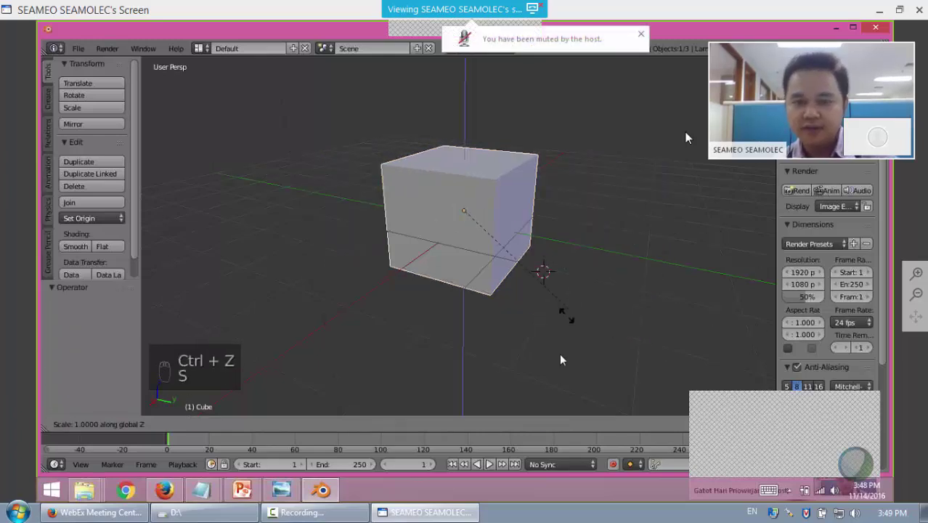
left_click(480, 355)
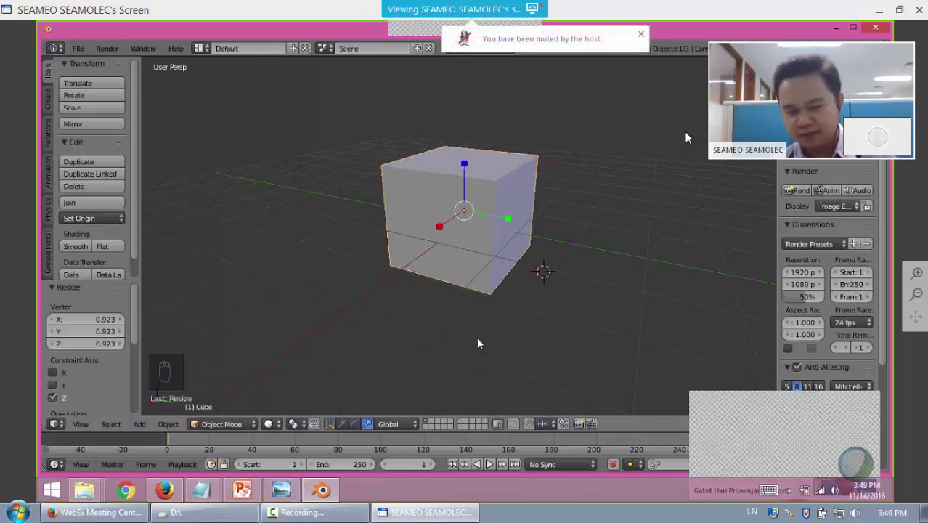
Flatten the cube once more along the global Z axis and undo that last scaling.
key("s")
key("z")
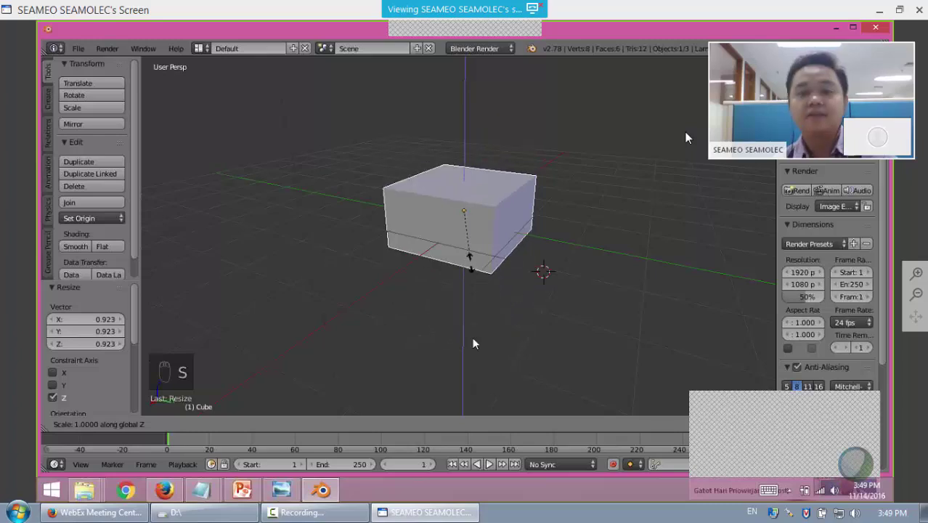
left_click(473, 347)
key("ctrl+z")
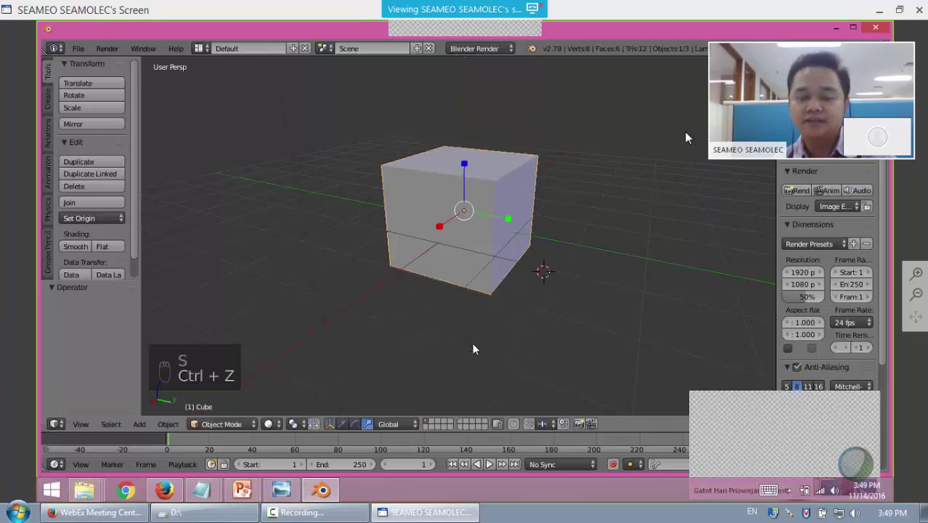
Review the viewing direction options and display the translate, rotate and scale manipulators on the cube in turn.
mouse_move(462, 285)
middle_mouse_down()
mouse_move(473, 272)
mouse_move(218, 260)
mouse_move(465, 280)
middle_mouse_up()
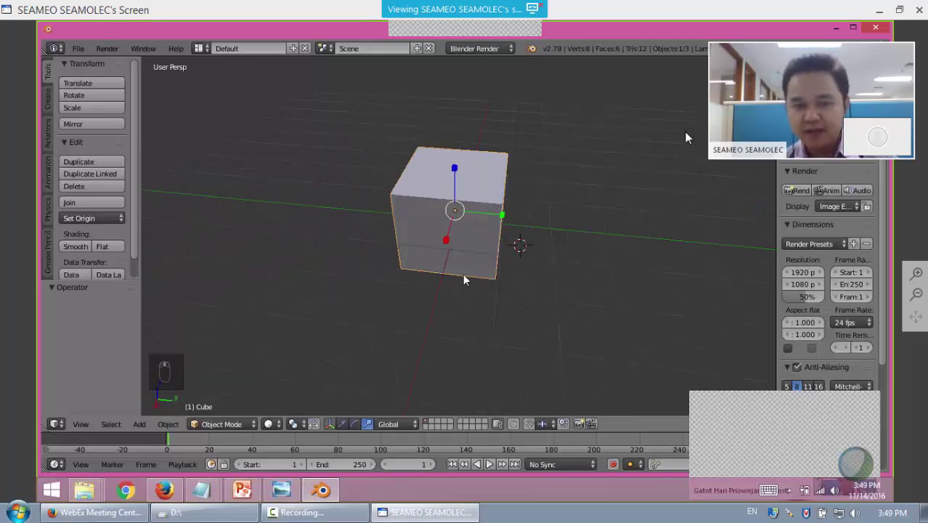
middle_click_drag(494, 272, 372, 259)
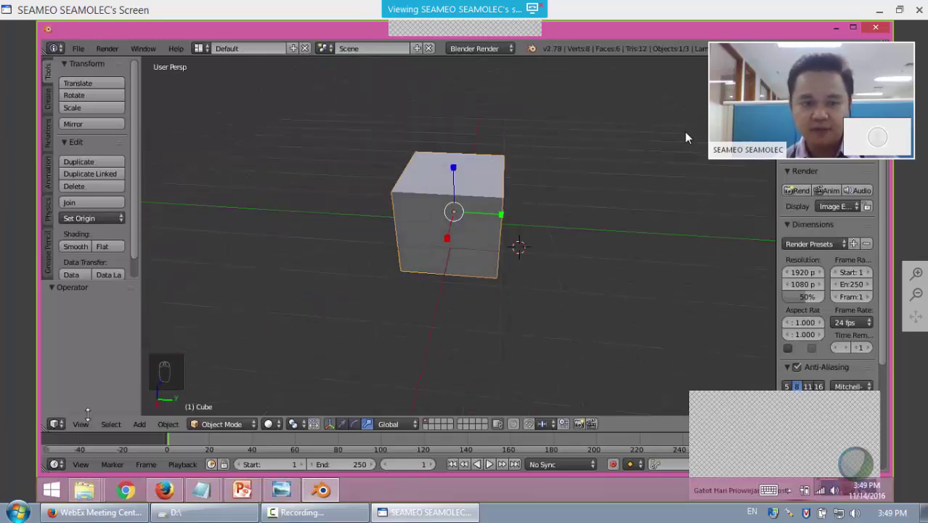
left_click(80, 423)
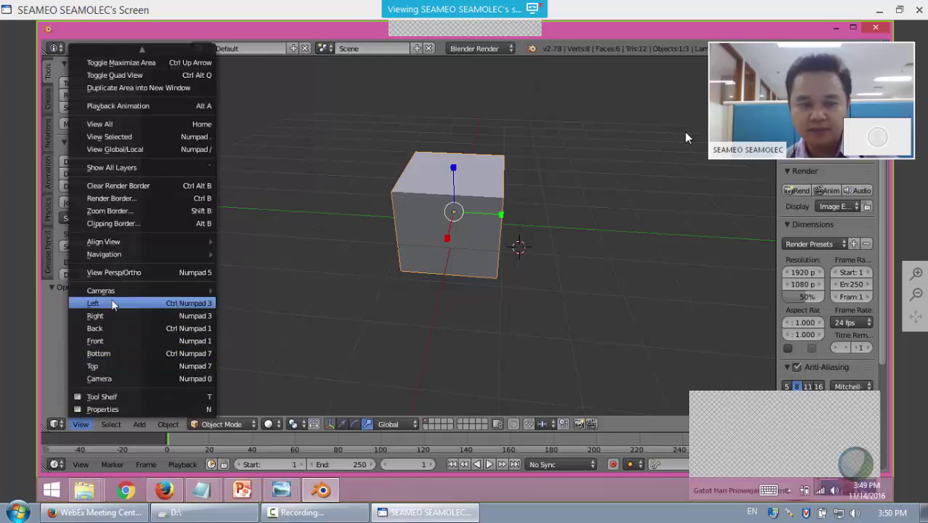
left_click(342, 424)
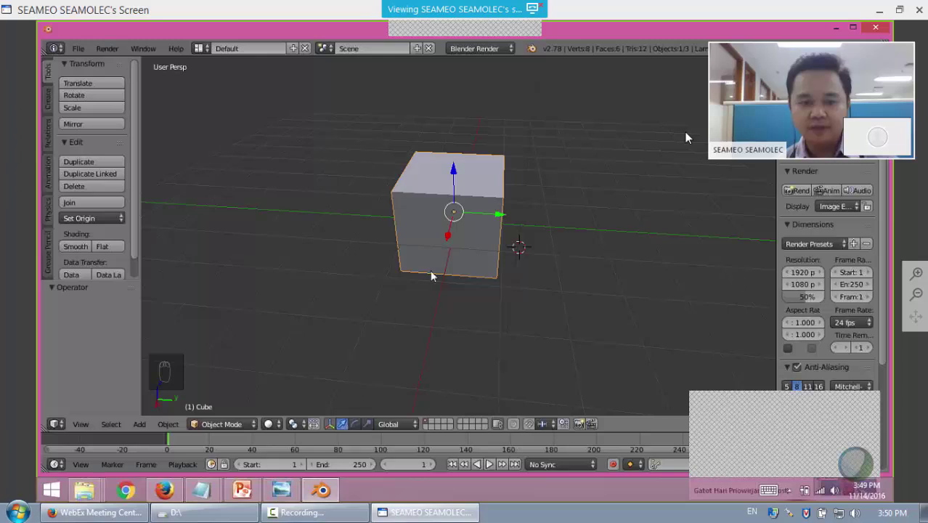
left_click(354, 425)
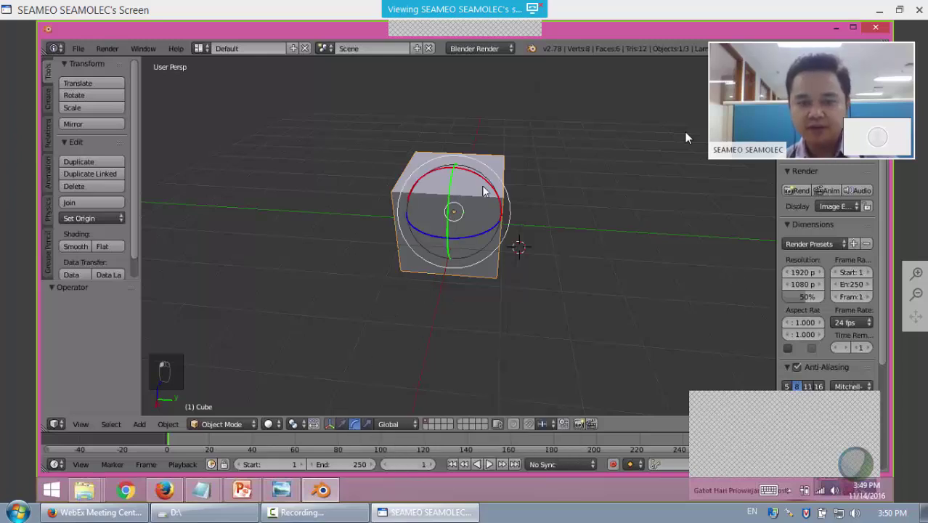
left_click(367, 423)
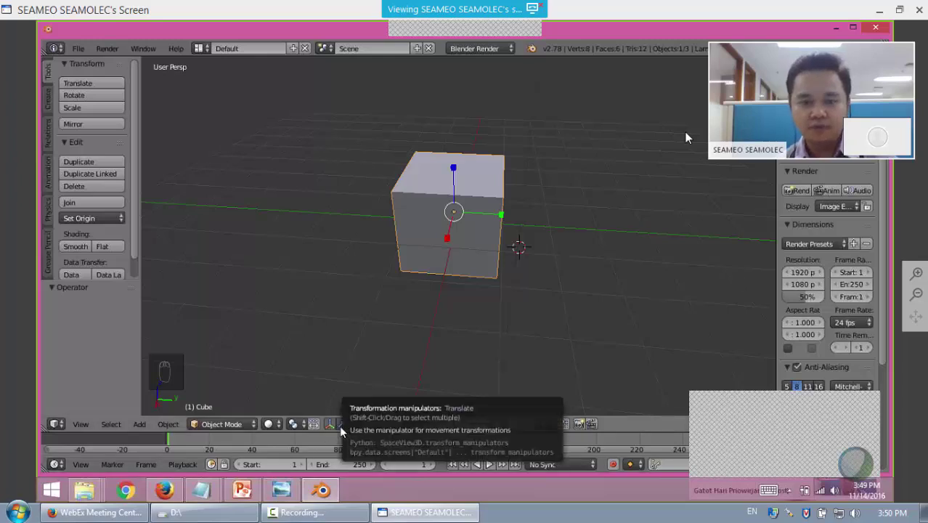
Return from the shared screen to the full WebEx Meeting Center window and unmute the microphone.
mouse_move(649, 5)
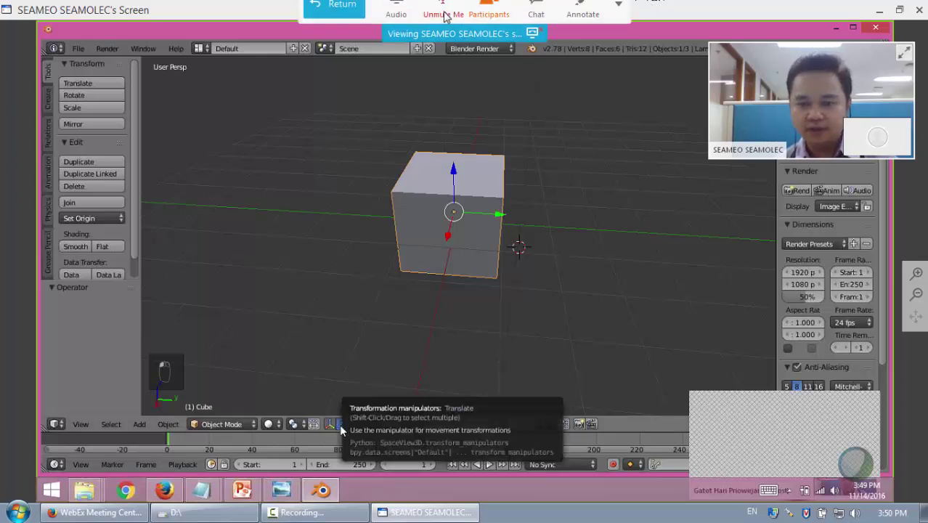
left_click(334, 20)
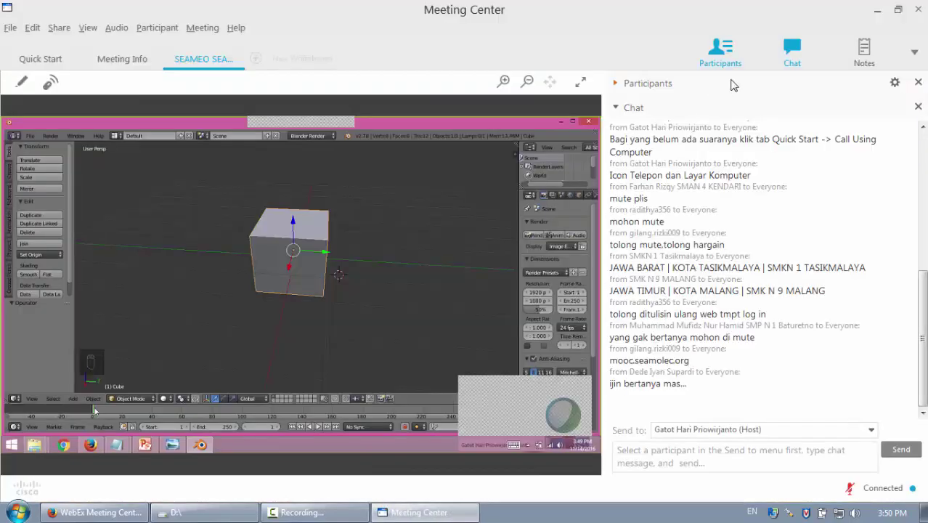
left_click(791, 56)
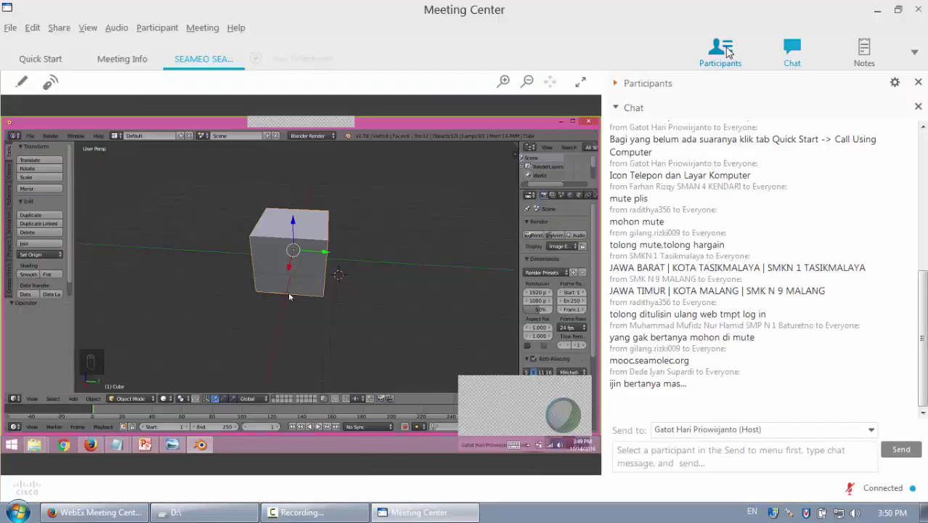
left_click(901, 290)
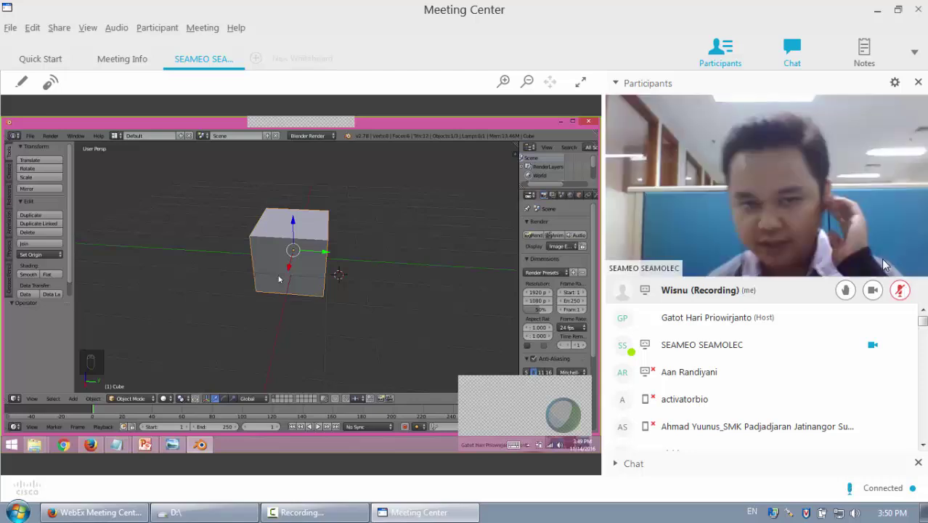
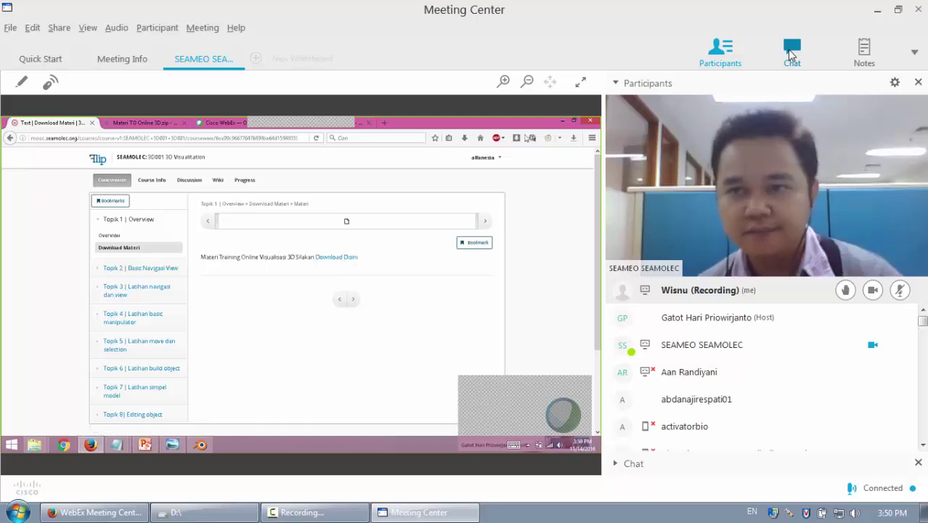
Read the recent messages in the meeting chat and return to the participant list.
left_click(791, 54)
left_click(789, 54)
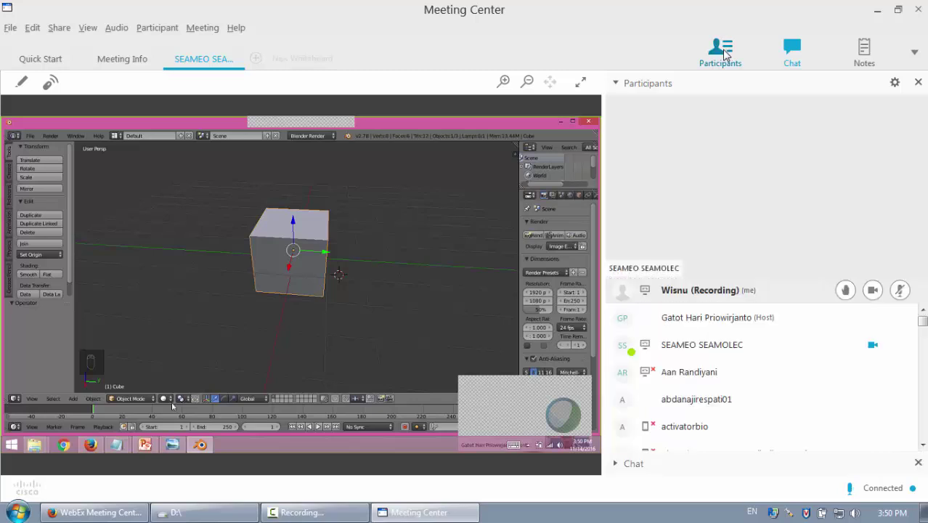
left_click(787, 52)
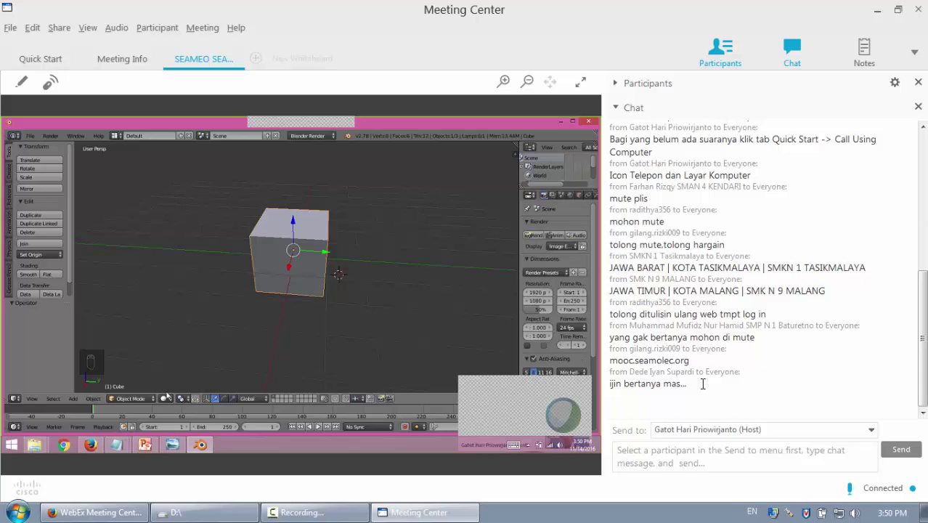
left_click(716, 55)
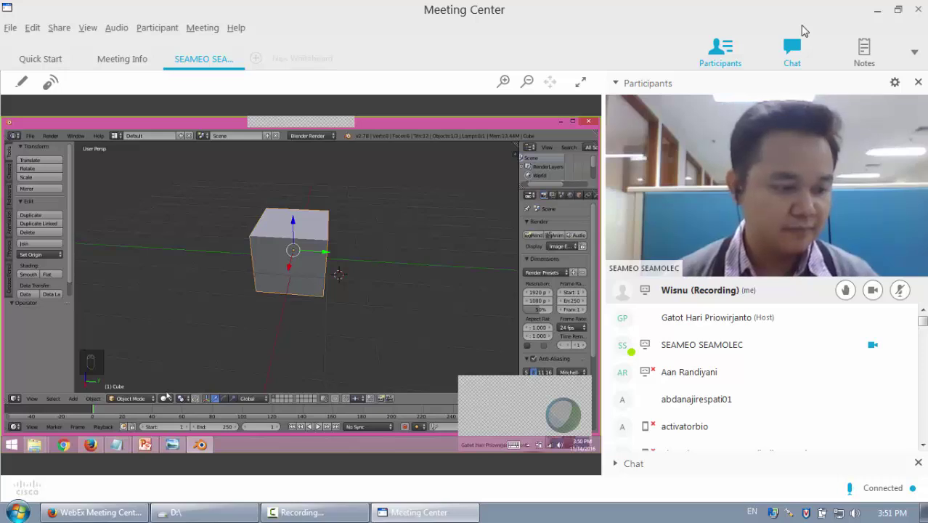
Mute and unmute the microphone, and look through the participant list.
key("ctrl+m")
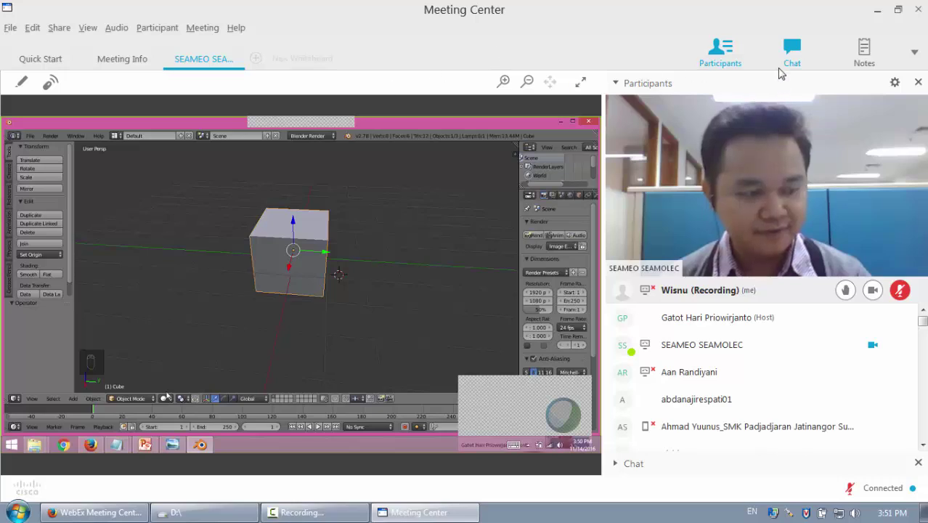
left_click(900, 289)
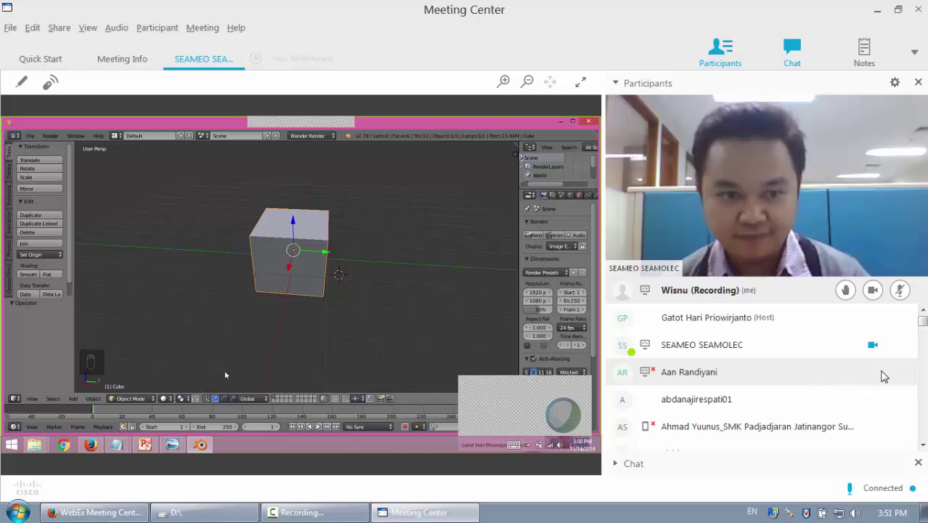
left_click_drag(922, 321, 923, 434)
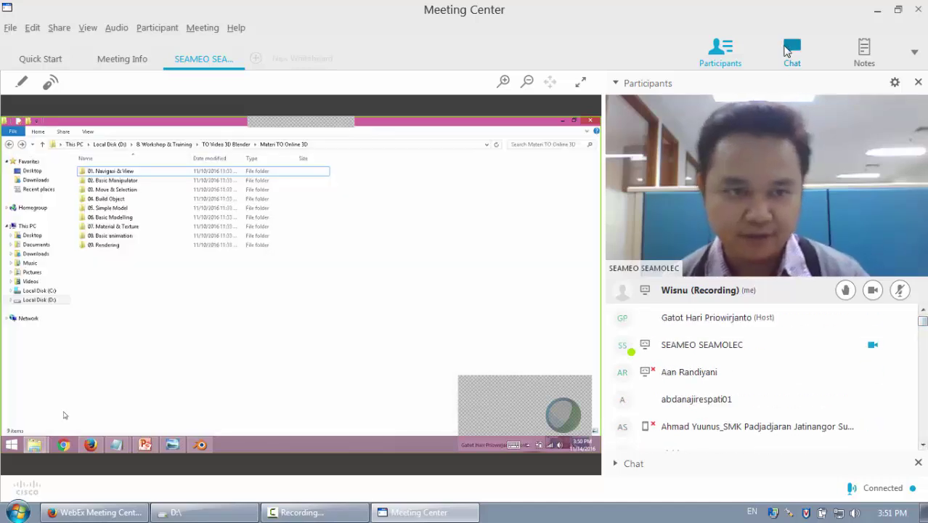
Check the meeting chat again for questions from the participants.
left_click(791, 50)
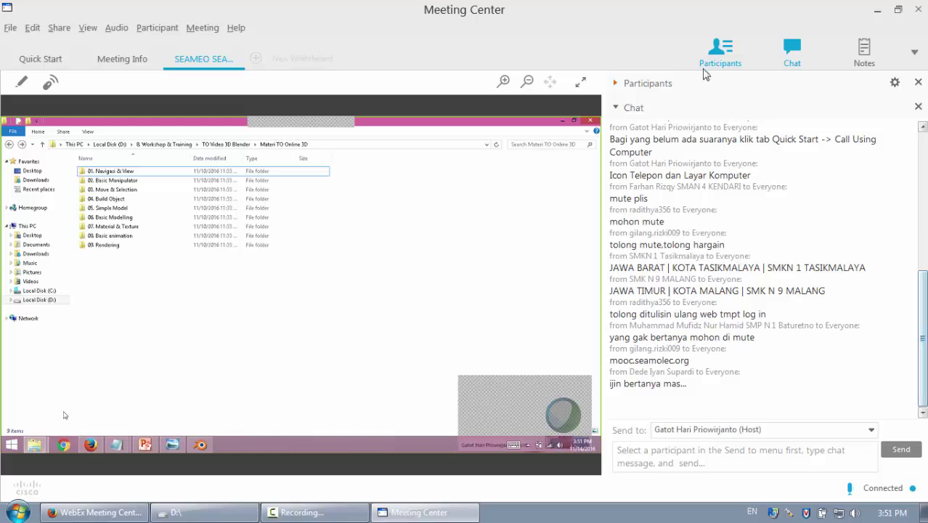
left_click(726, 55)
left_click(799, 65)
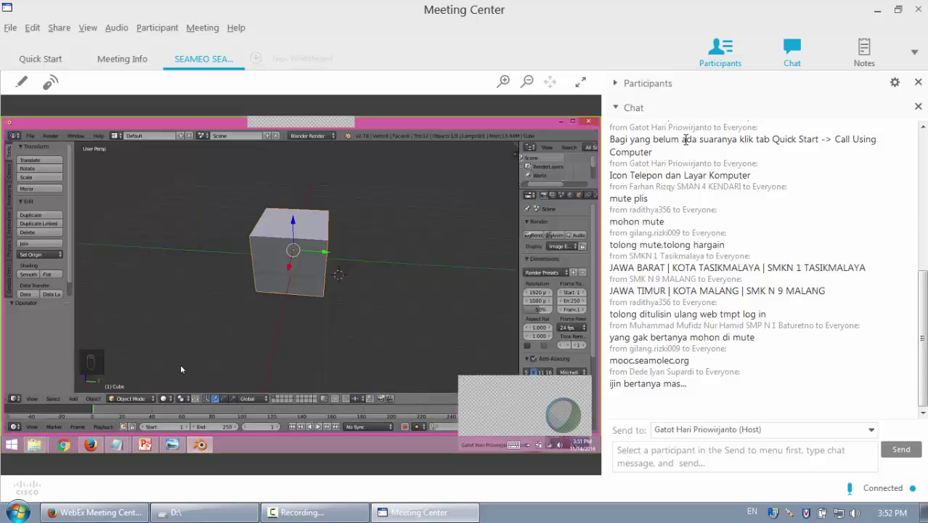
Mute the microphone from the participant list and expand the shared screen to full-screen view.
left_click(721, 52)
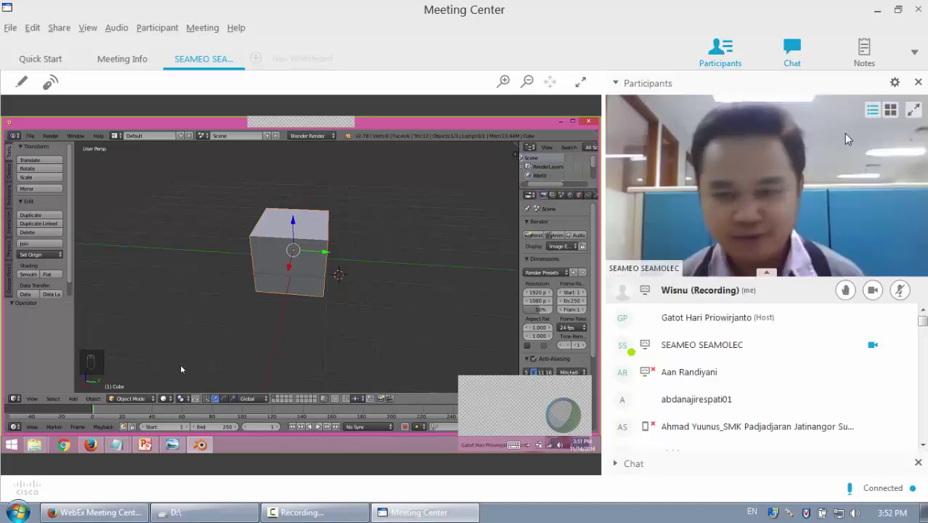
left_click(901, 290)
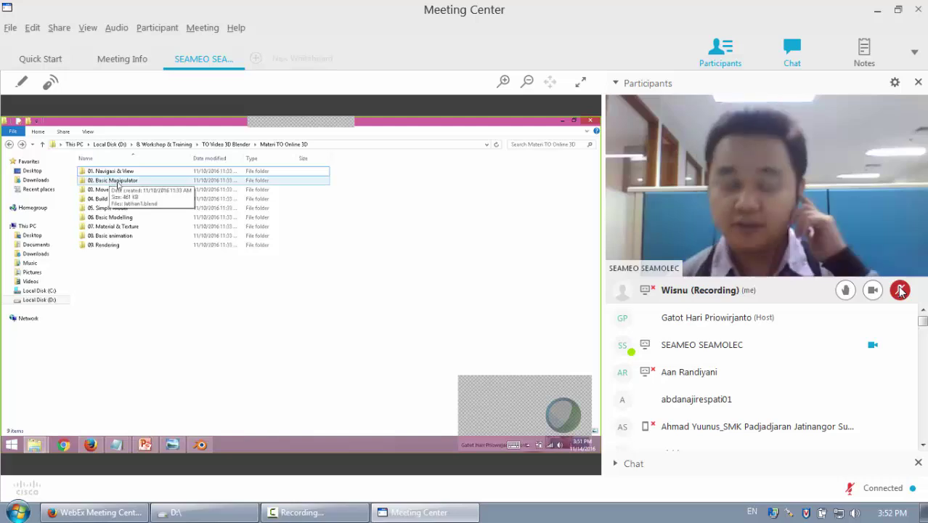
left_click(581, 83)
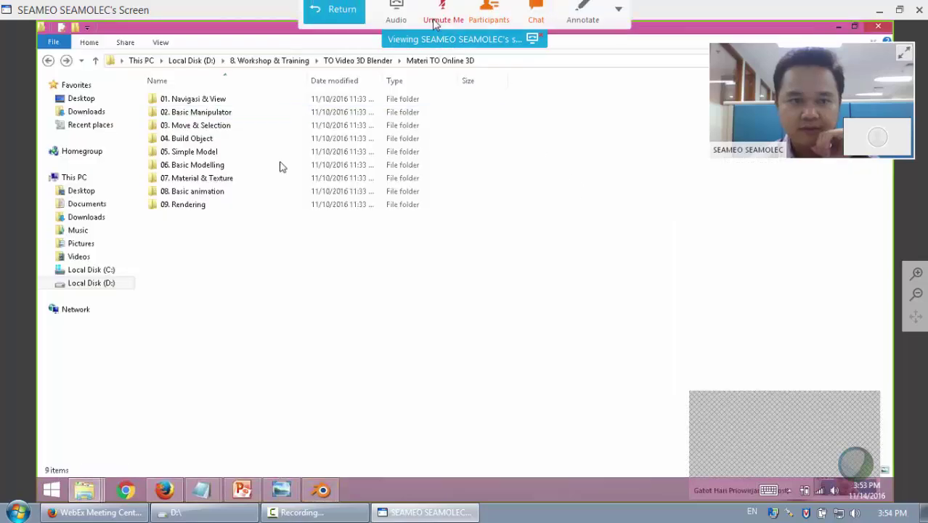
Switch between the meeting window and full-screen view, ending in the meeting window with the microphone unmuted.
left_click(340, 12)
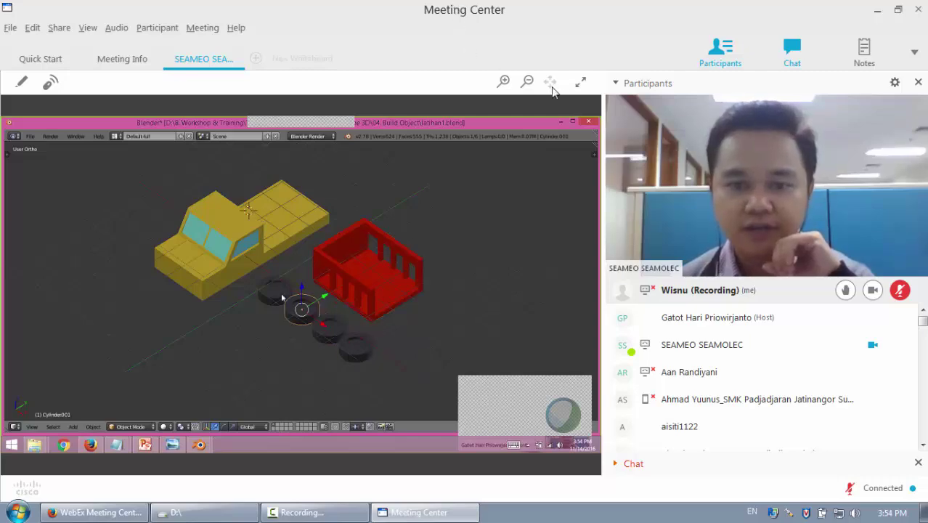
left_click(580, 82)
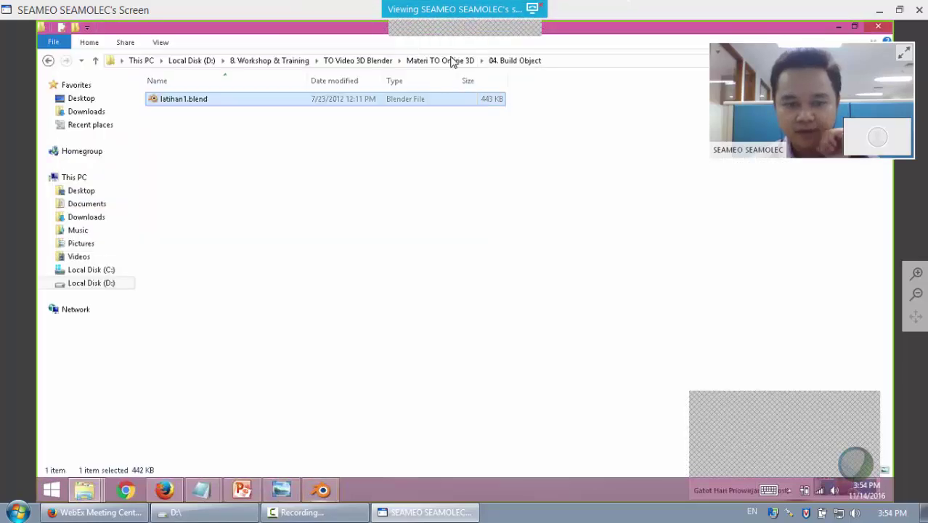
mouse_move(408, 5)
left_click(344, 20)
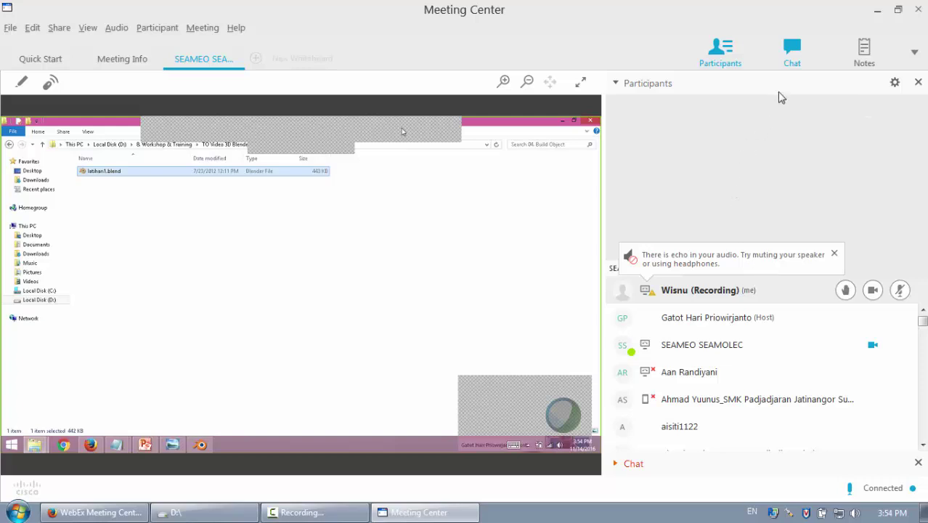
Read the participants' newest questions in the meeting chat and return to the participant list.
left_click(792, 52)
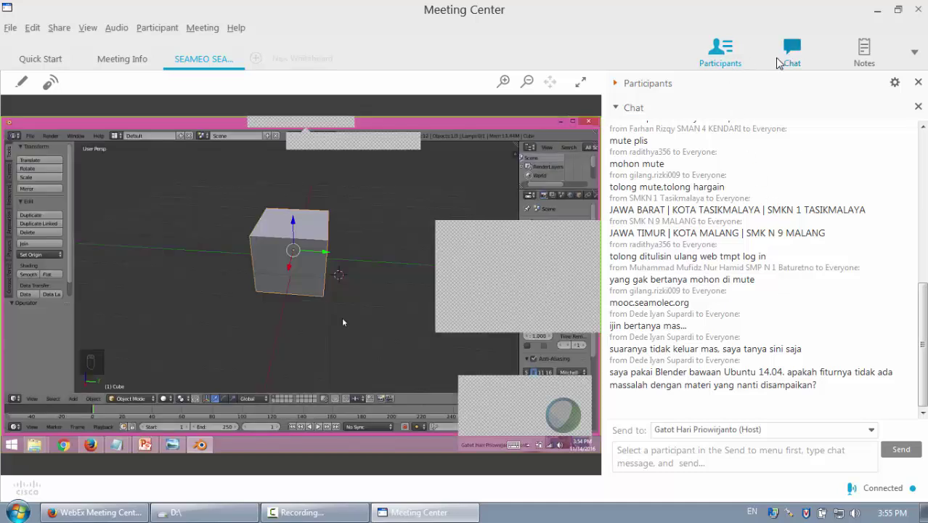
left_click(722, 53)
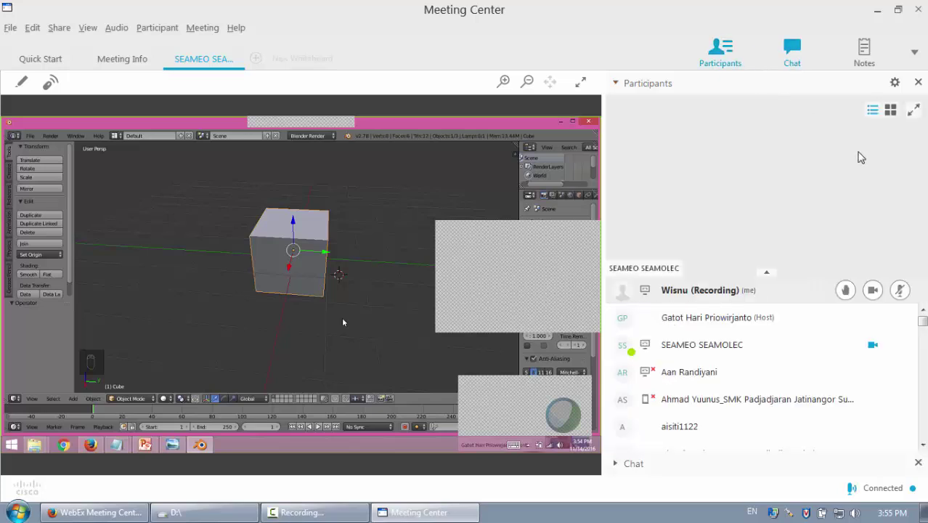
Toggle the microphone between muted and unmuted, and leave it muted.
left_click(899, 292)
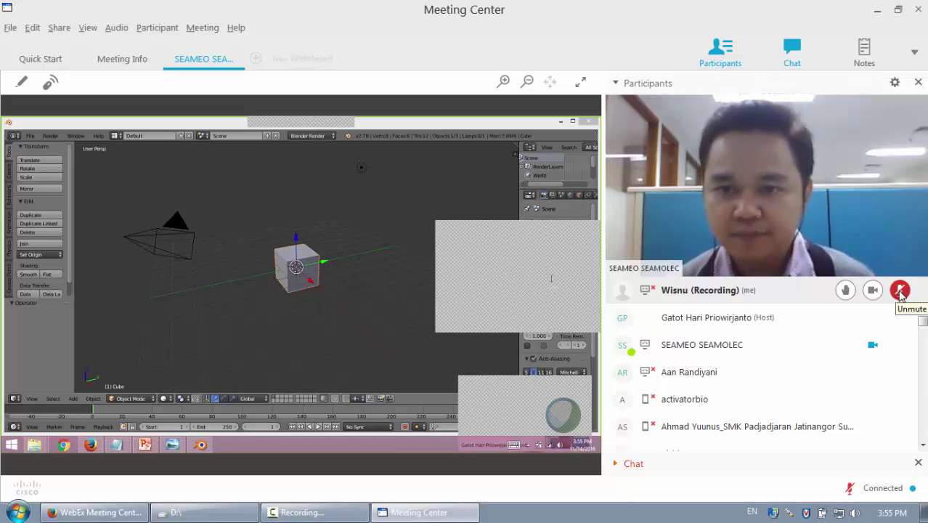
left_click(899, 290)
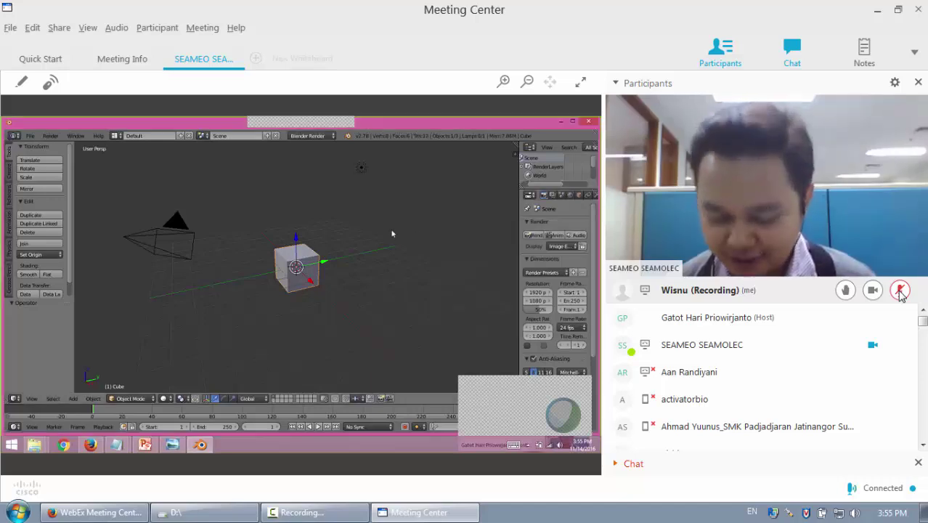
left_click(900, 290)
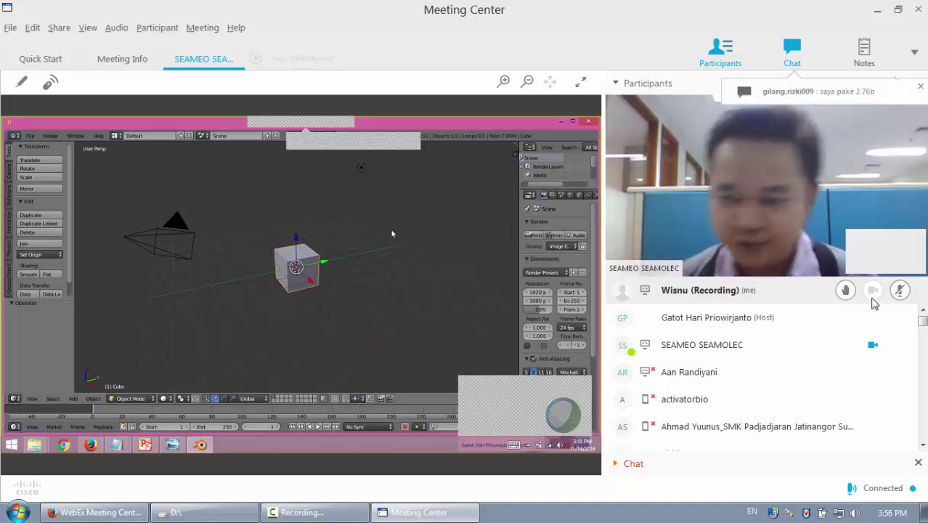
left_click(901, 290)
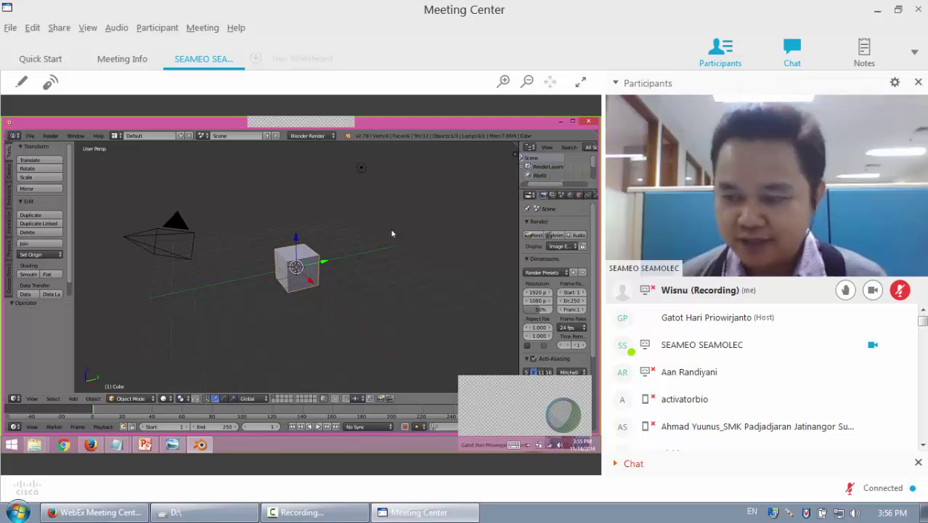
View the presenter's shared Blender screen in full-screen view and return to the meeting window.
mouse_move(841, 222)
left_click(581, 82)
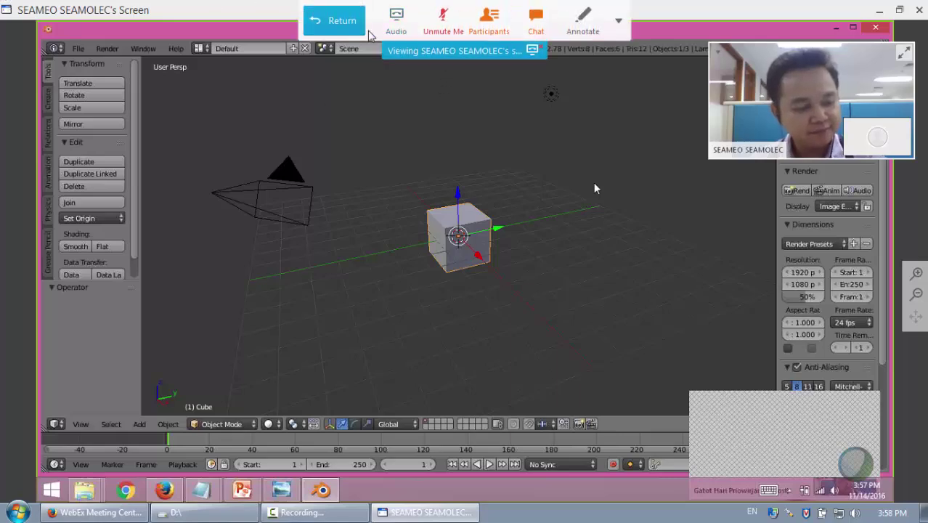
left_click(334, 20)
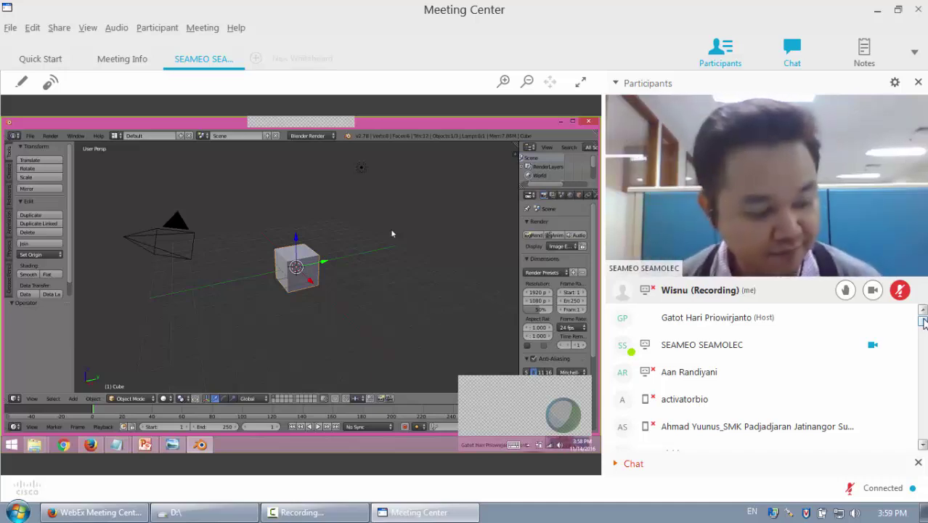
Unmute the microphone, mute it during the presenter's explanation, and leave it unmuted.
left_click(906, 292)
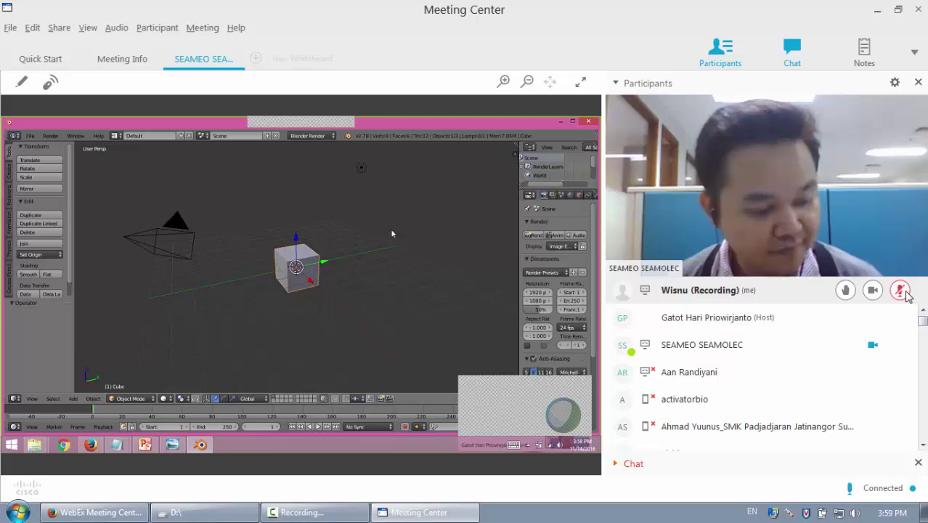
left_click(901, 290)
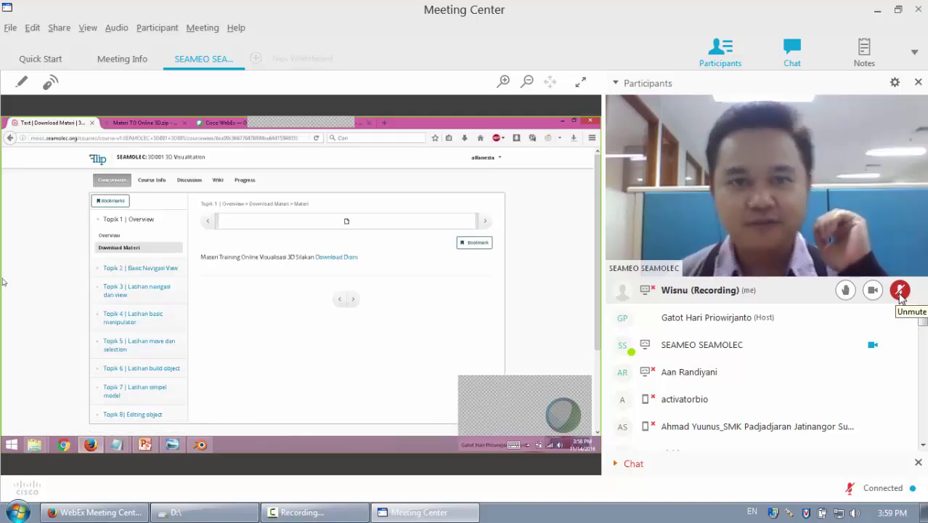
left_click(900, 291)
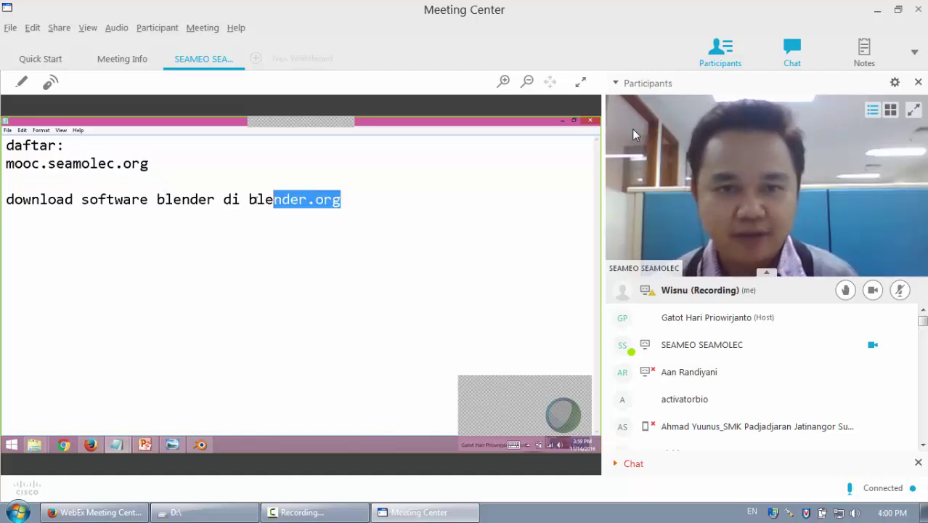
Check the meeting chat for further participant questions and bring the participant list back into view.
left_click(787, 49)
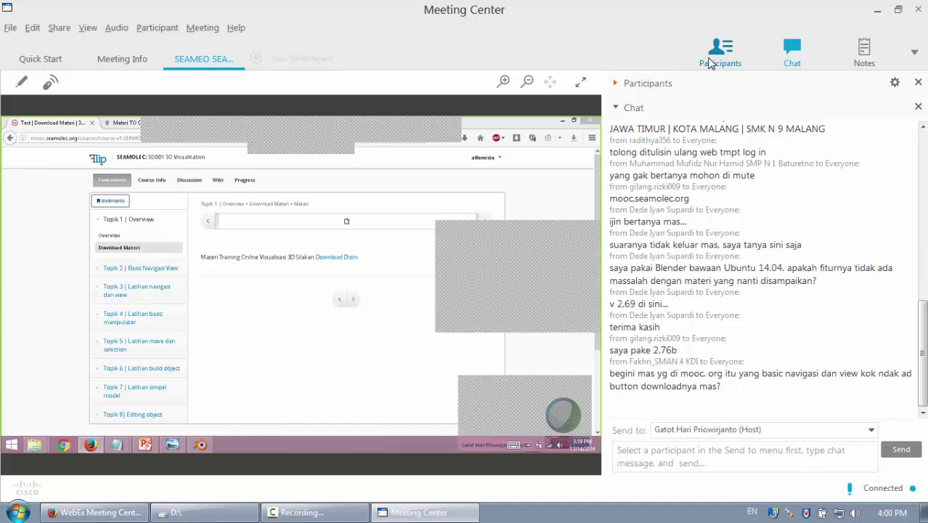
left_click(711, 63)
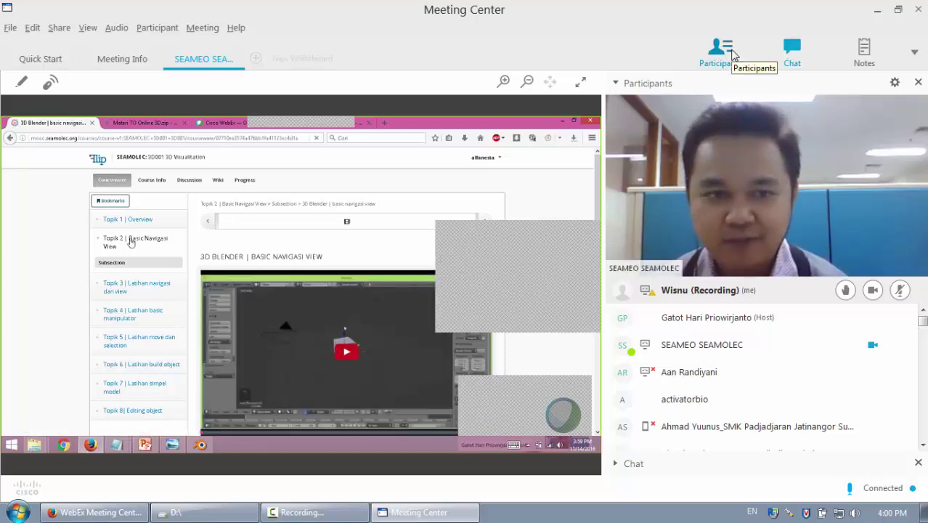
left_click(733, 55)
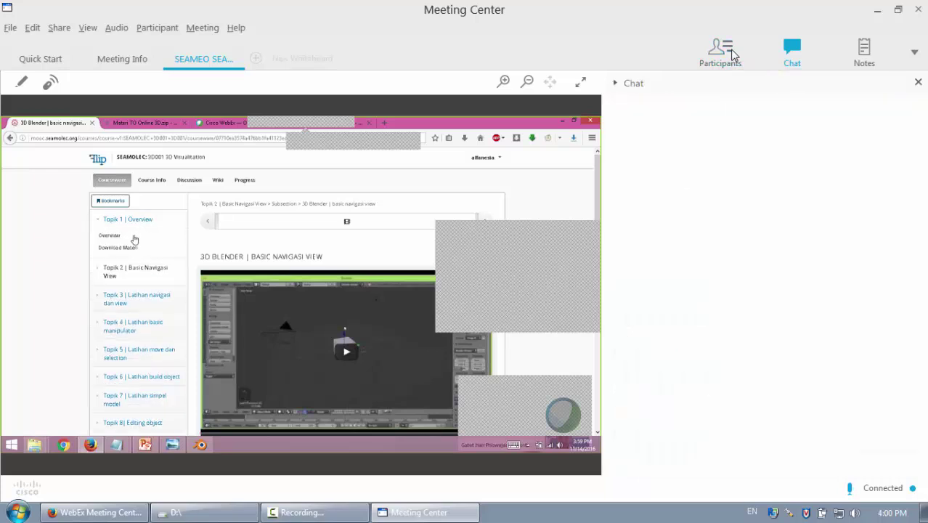
left_click(733, 55)
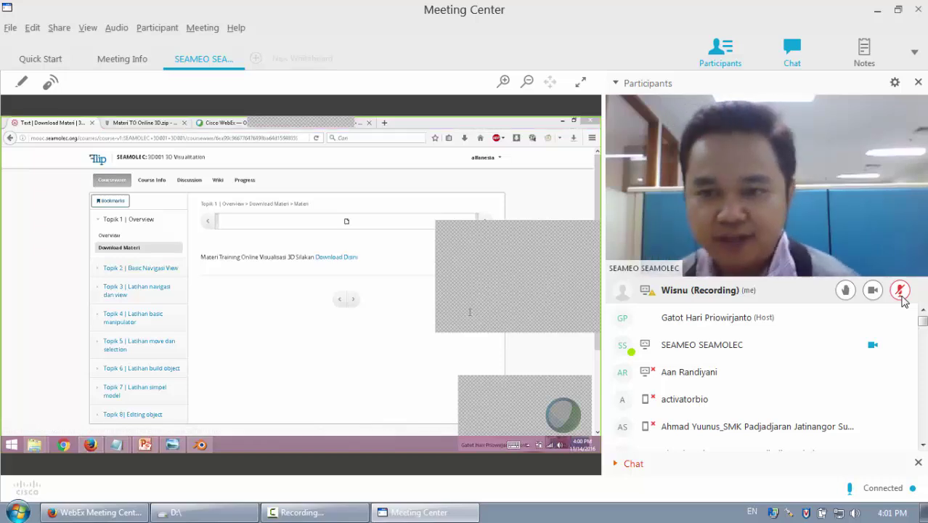
Mute the microphone briefly and unmute it again.
left_click(903, 296)
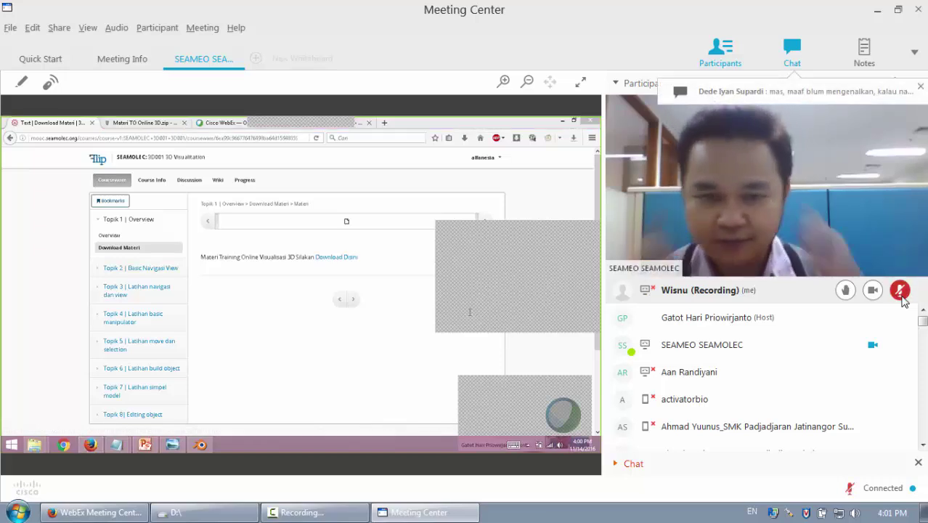
left_click(902, 298)
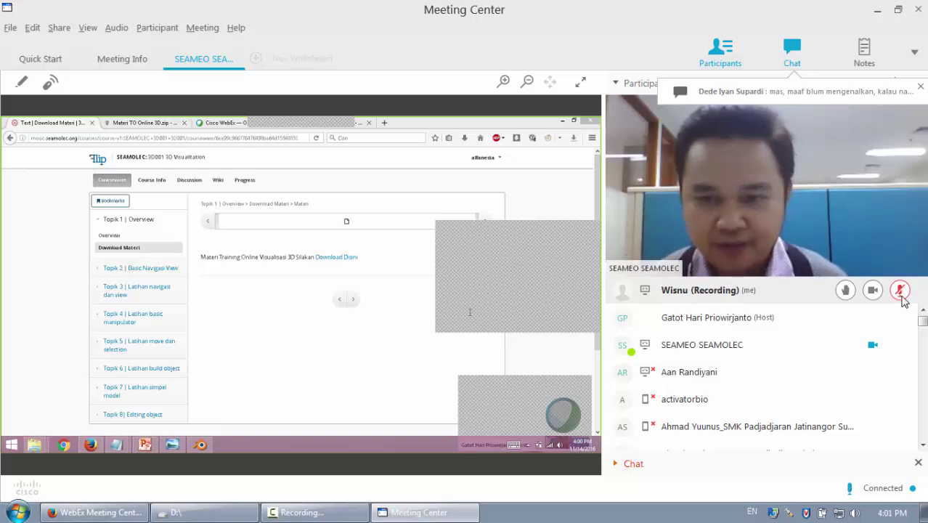